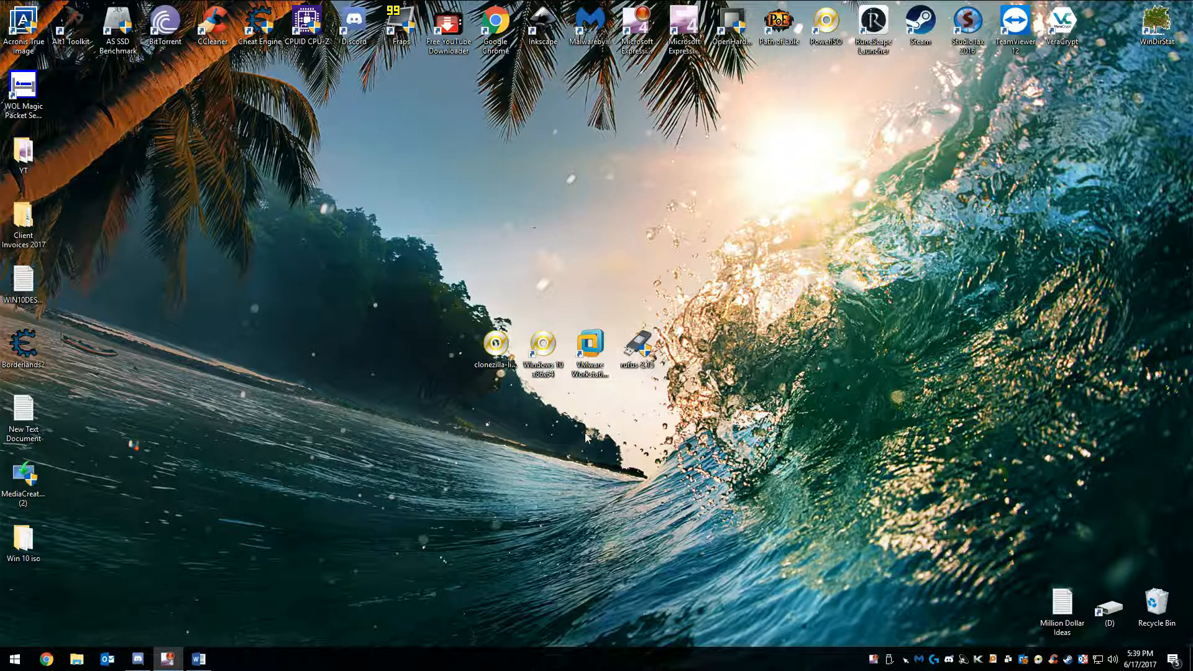
- Launch VMware Workstation and start a new virtual machine with the custom configuration and Workstation 12.0 hardware compatibility
click(611, 350)
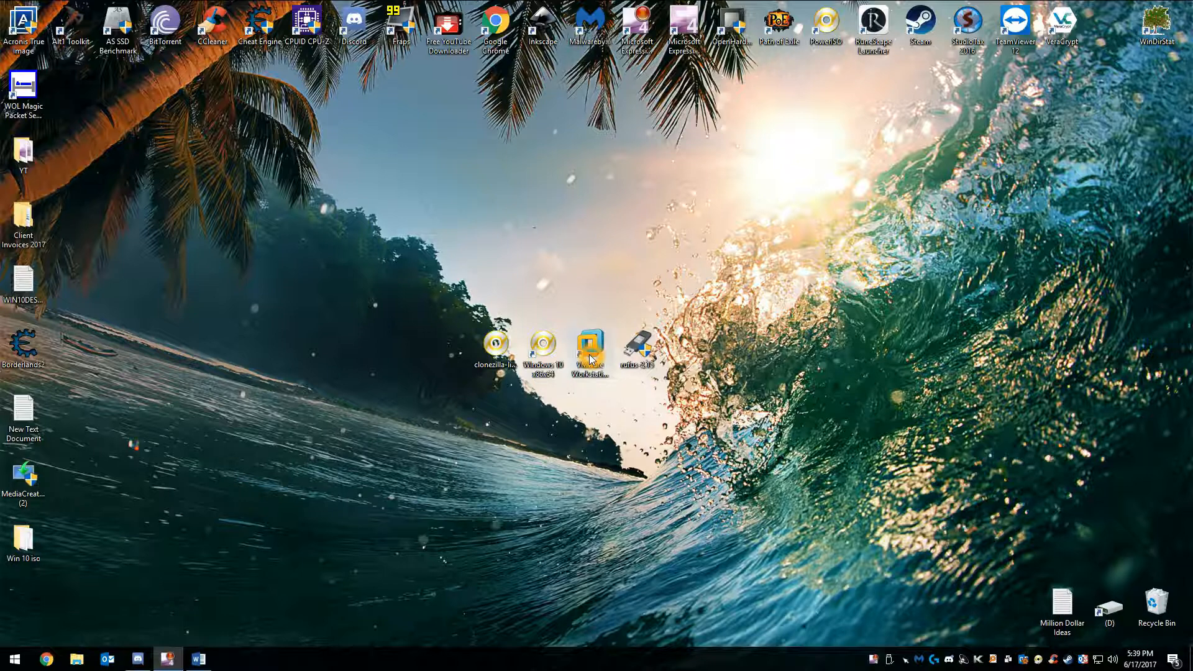
click(591, 355)
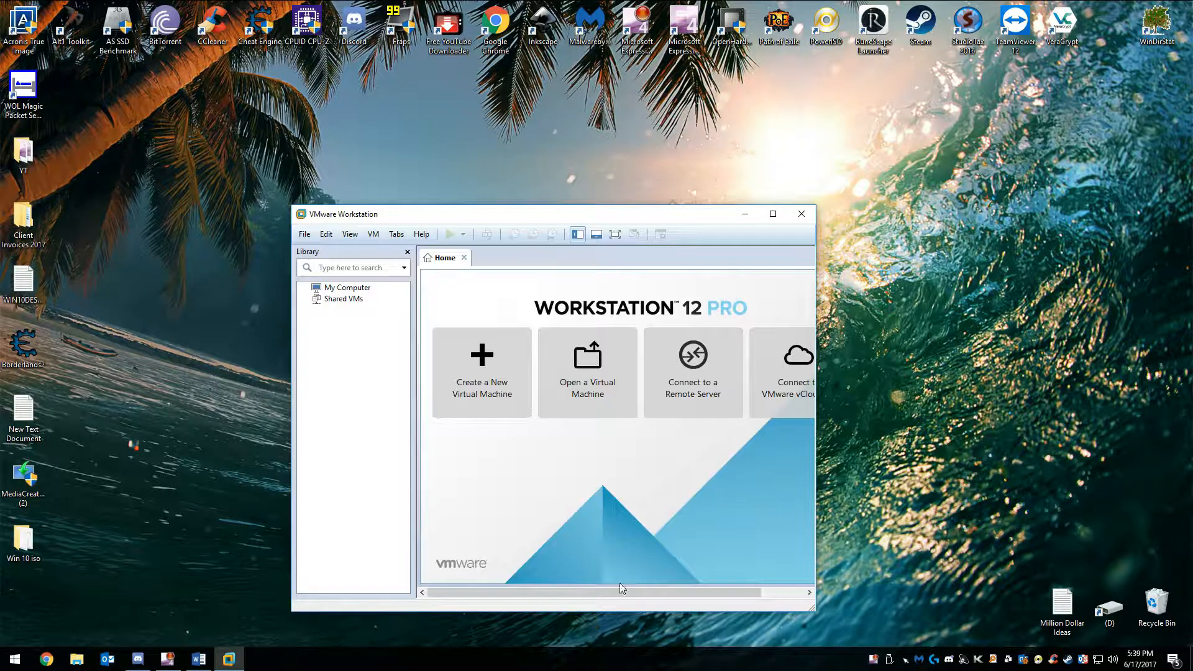
click(521, 401)
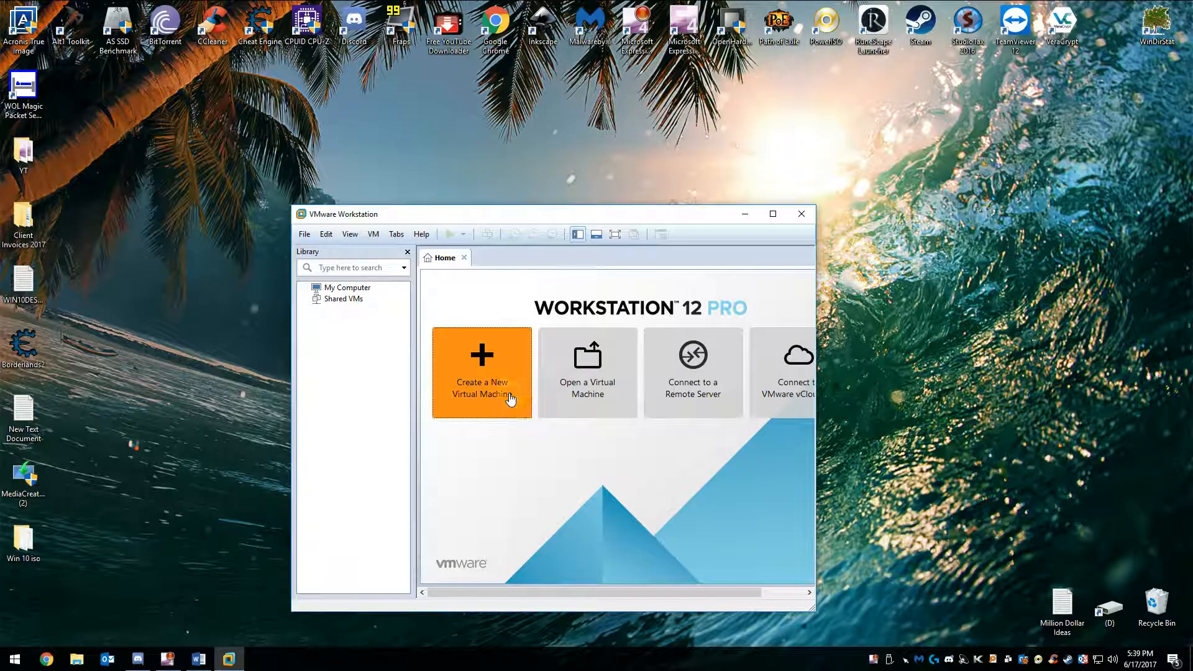
click(557, 435)
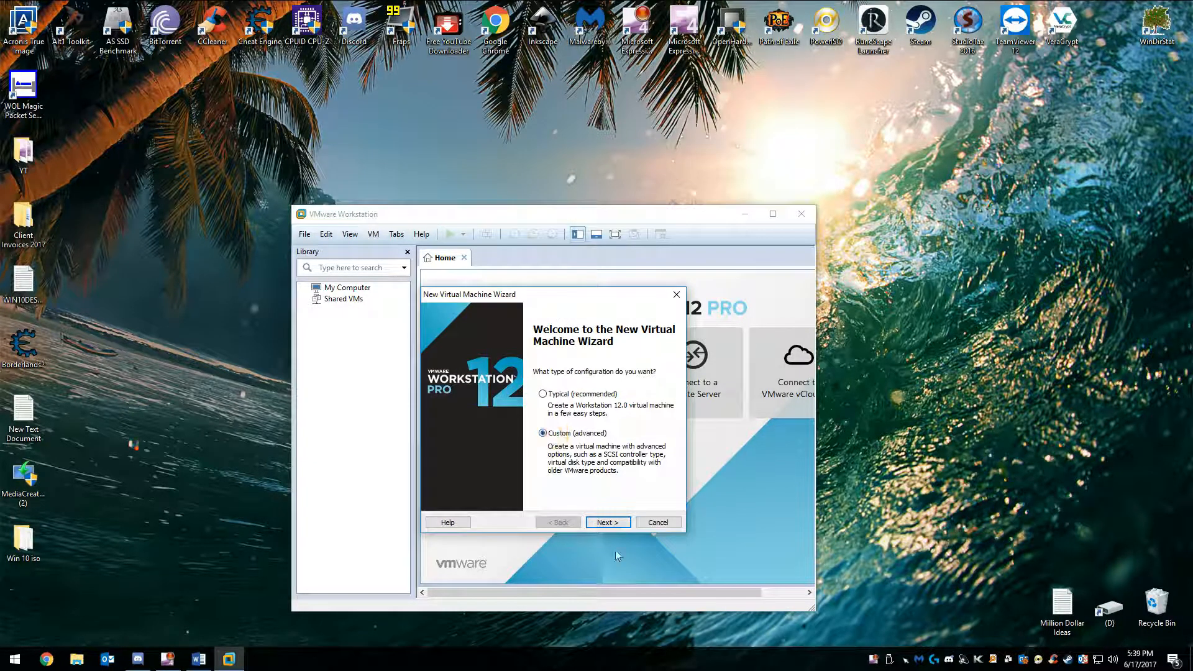
click(607, 523)
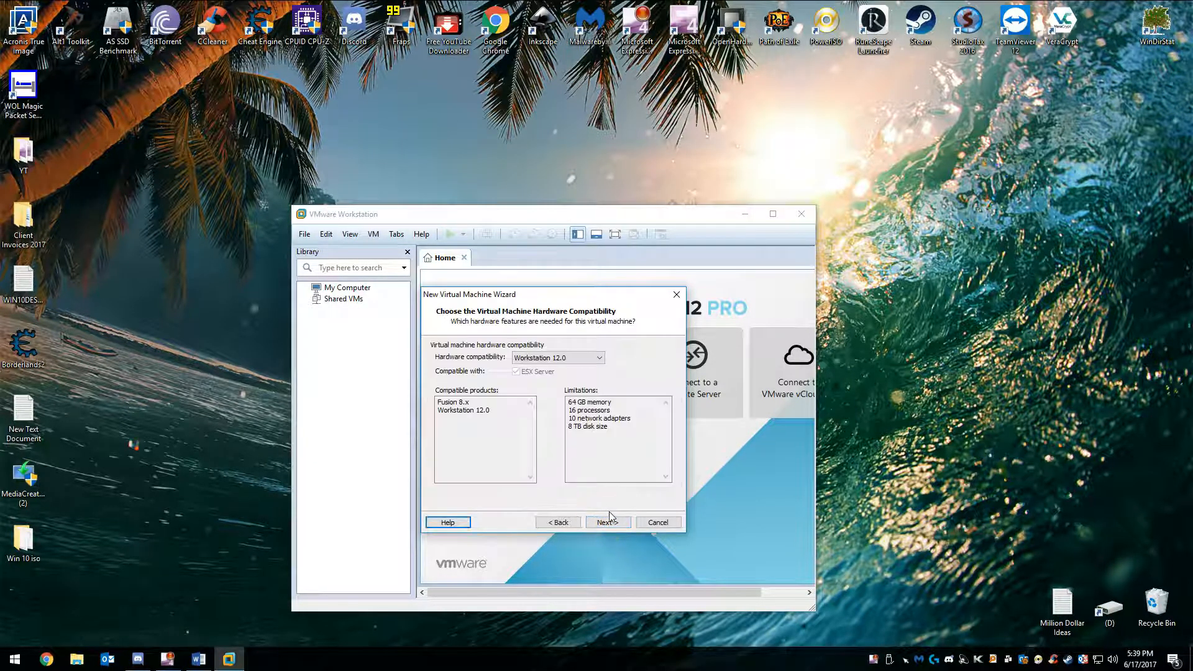
click(607, 523)
- Set the guest installation source to the Windows 10 x86x64 disc image from the Desktop
click(438, 422)
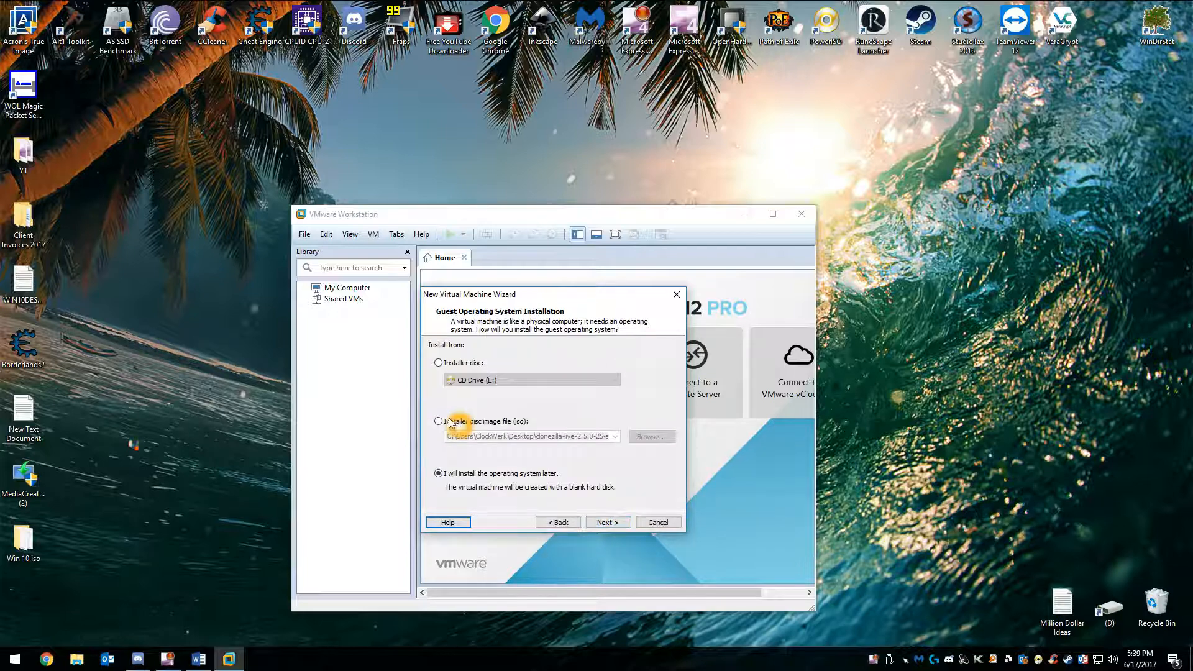
click(651, 437)
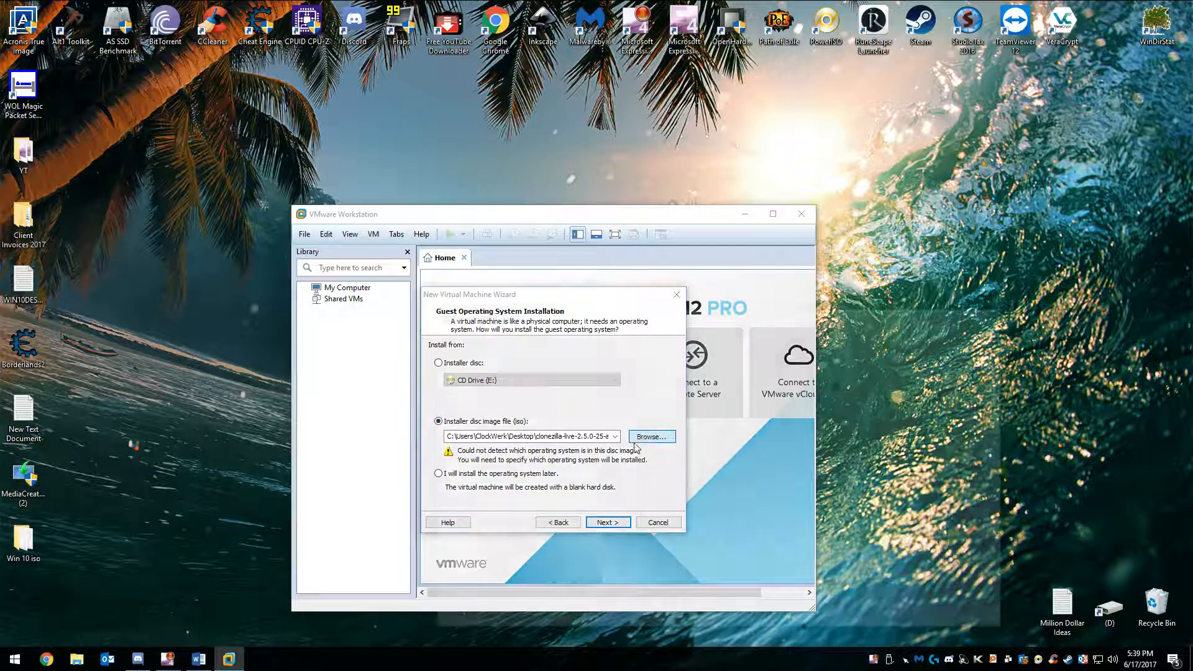
double_click(904, 416)
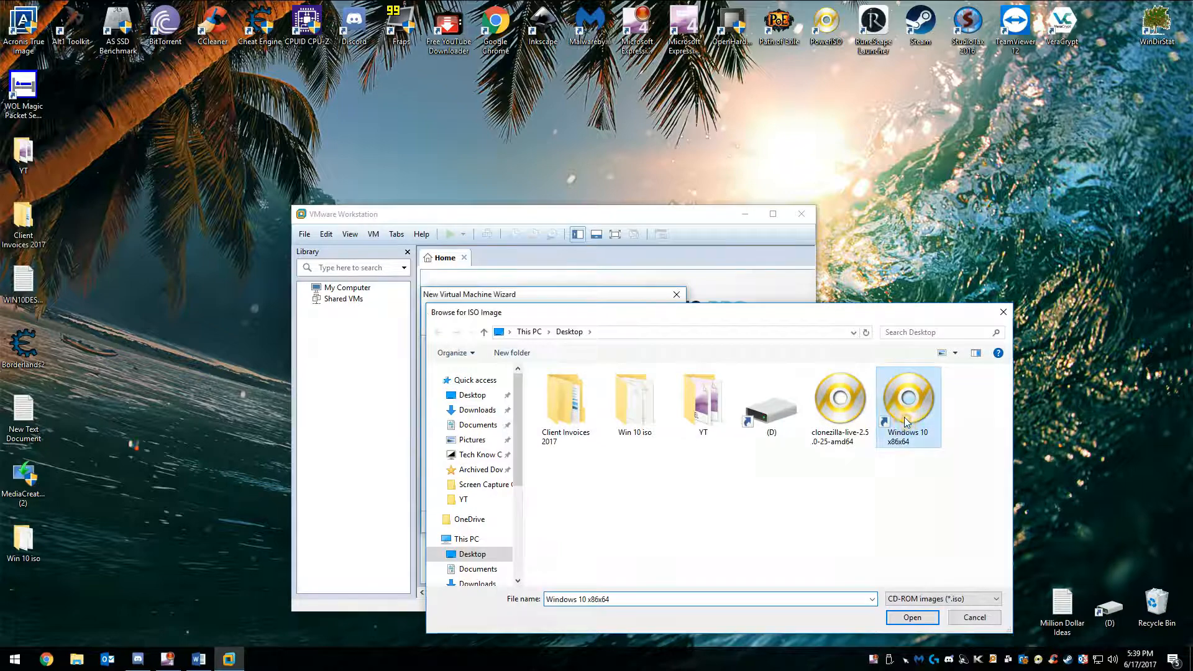
click(607, 523)
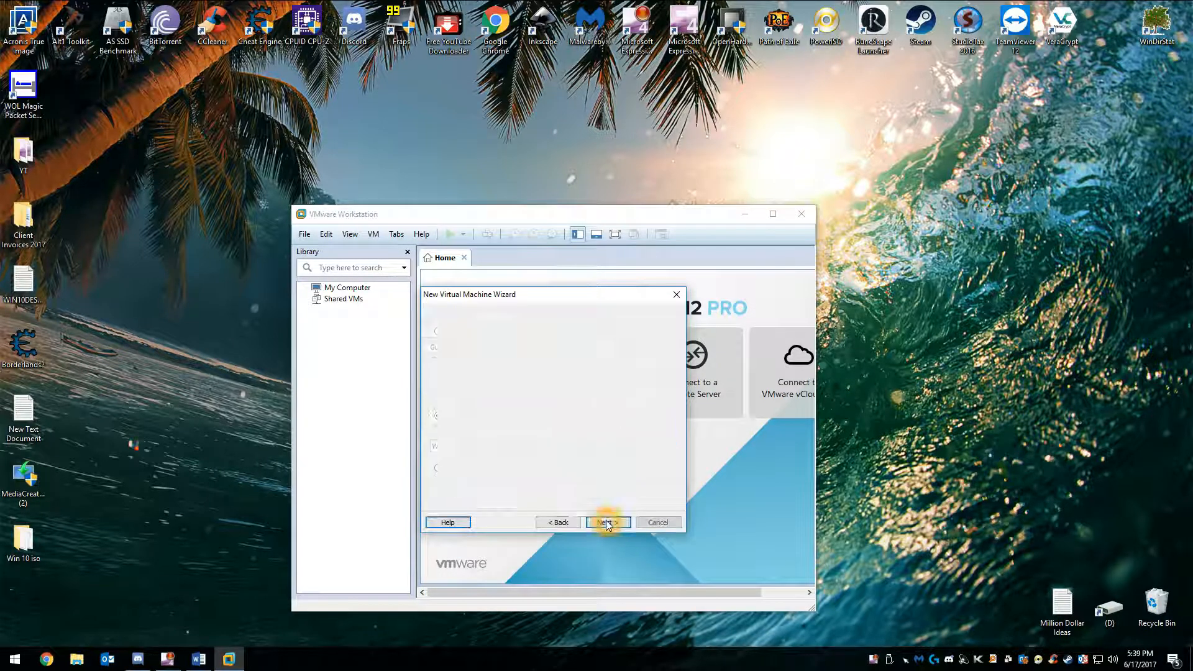
- Keep the virtual machine name Windows 10 x64 and its default location, and choose EFI as the firmware type
click(604, 522)
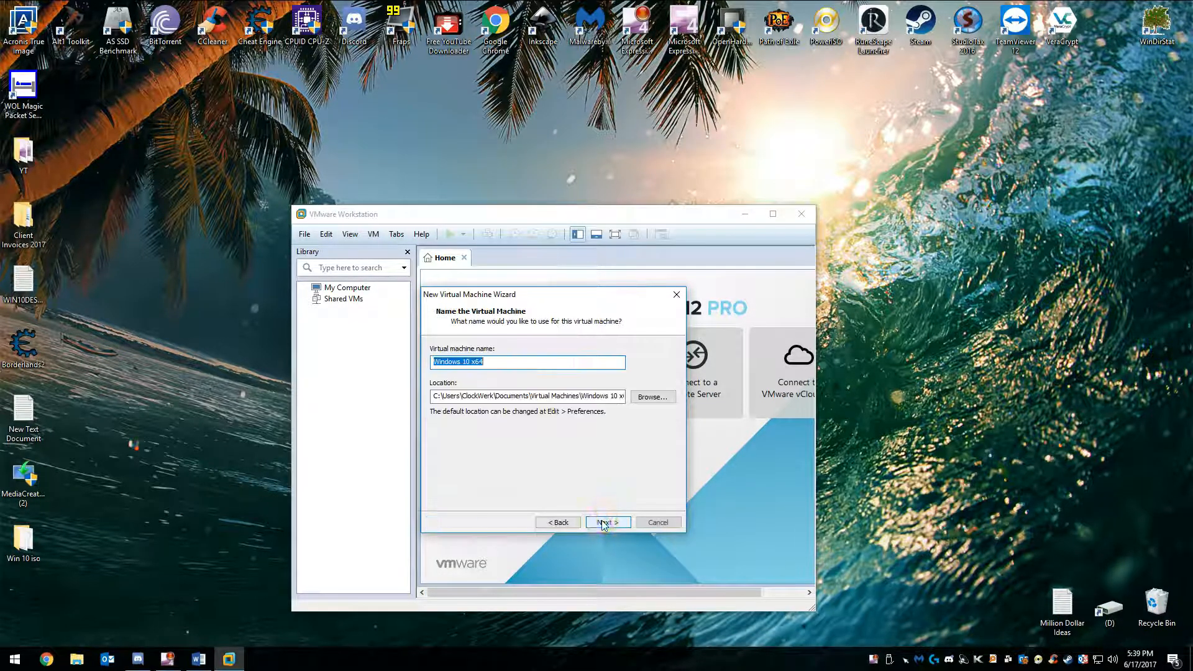
click(609, 524)
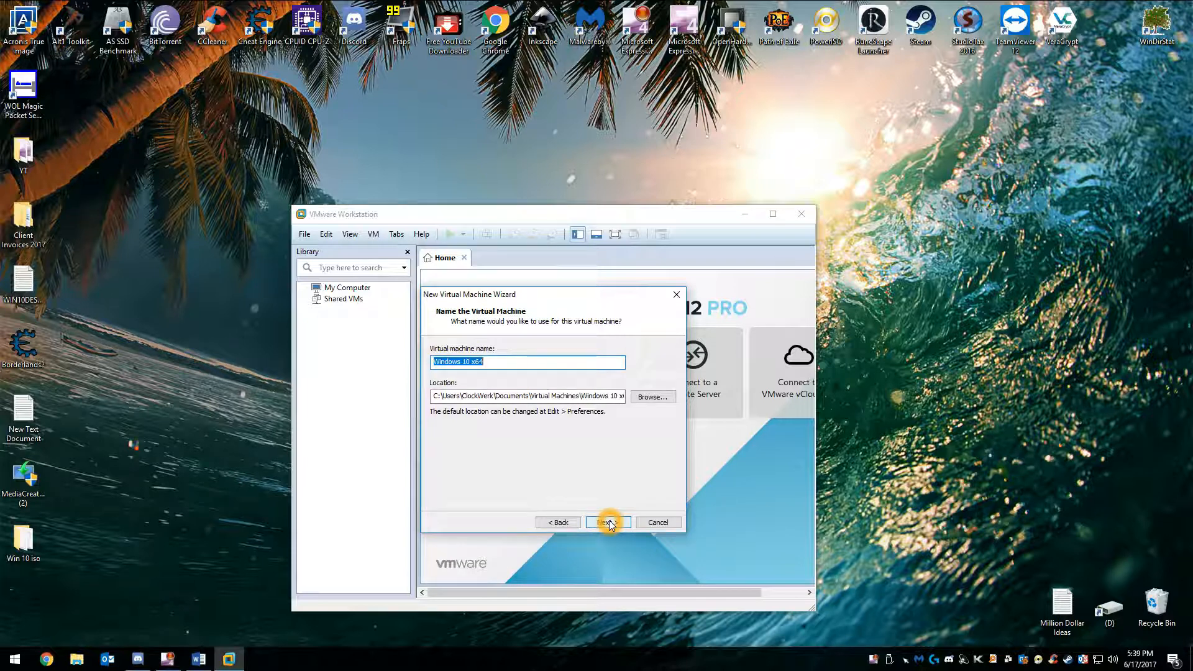
click(609, 524)
click(443, 376)
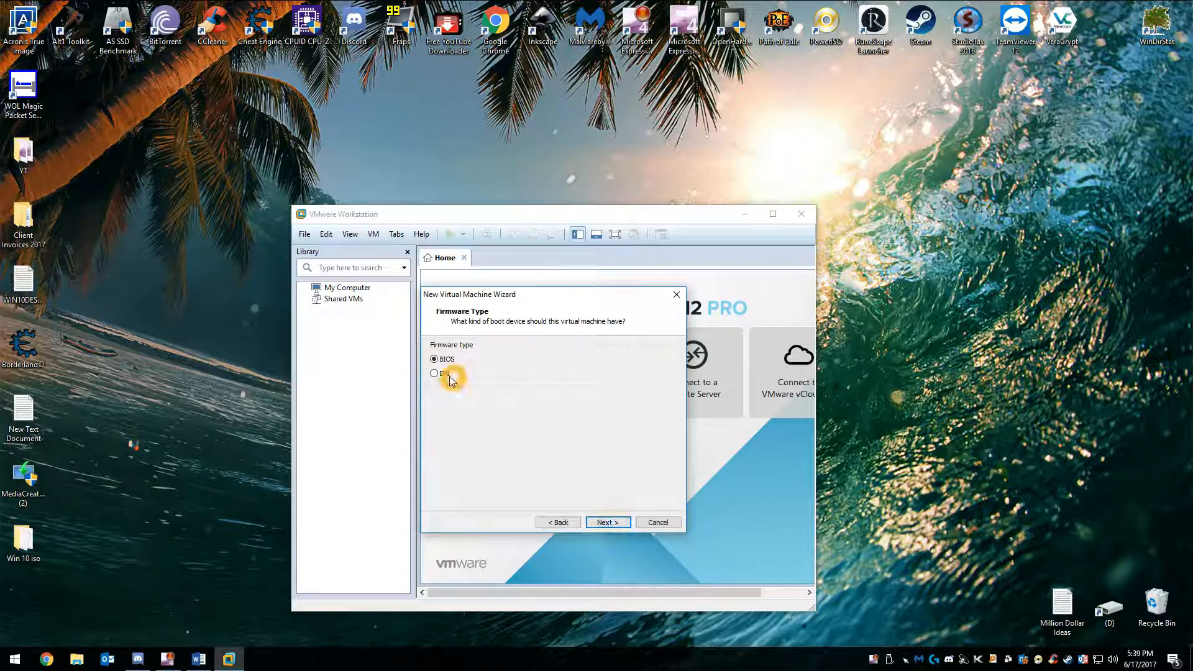
click(605, 527)
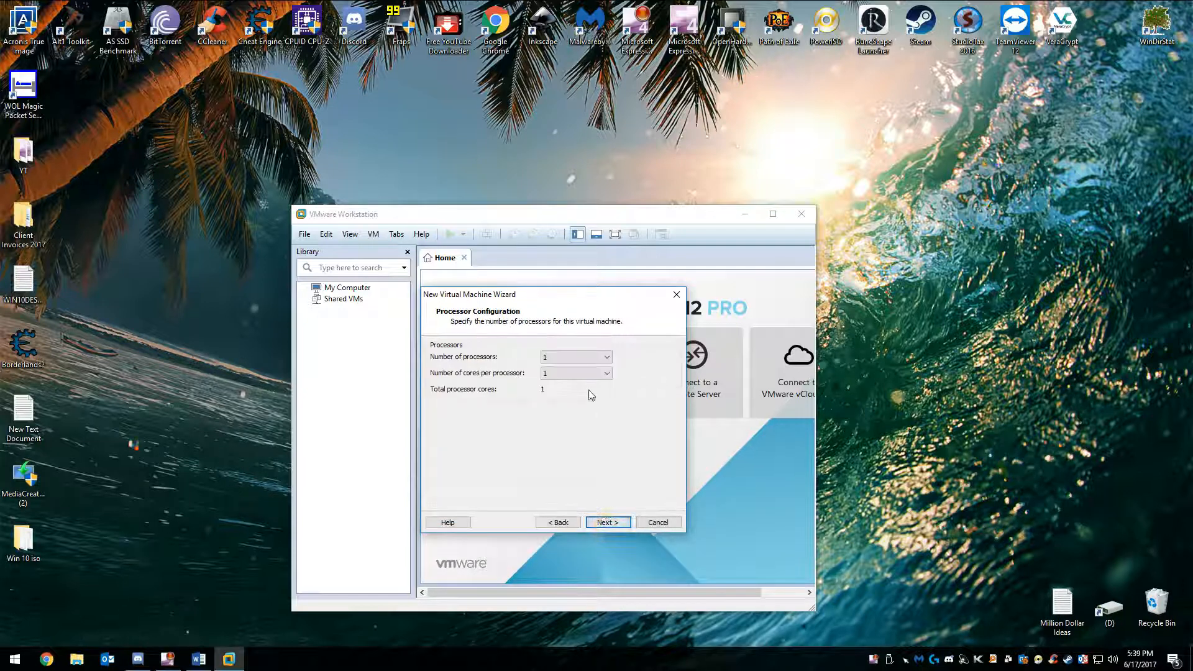
- Assign 2 processors with 2 cores each to the virtual machine
click(567, 357)
click(559, 366)
click(574, 372)
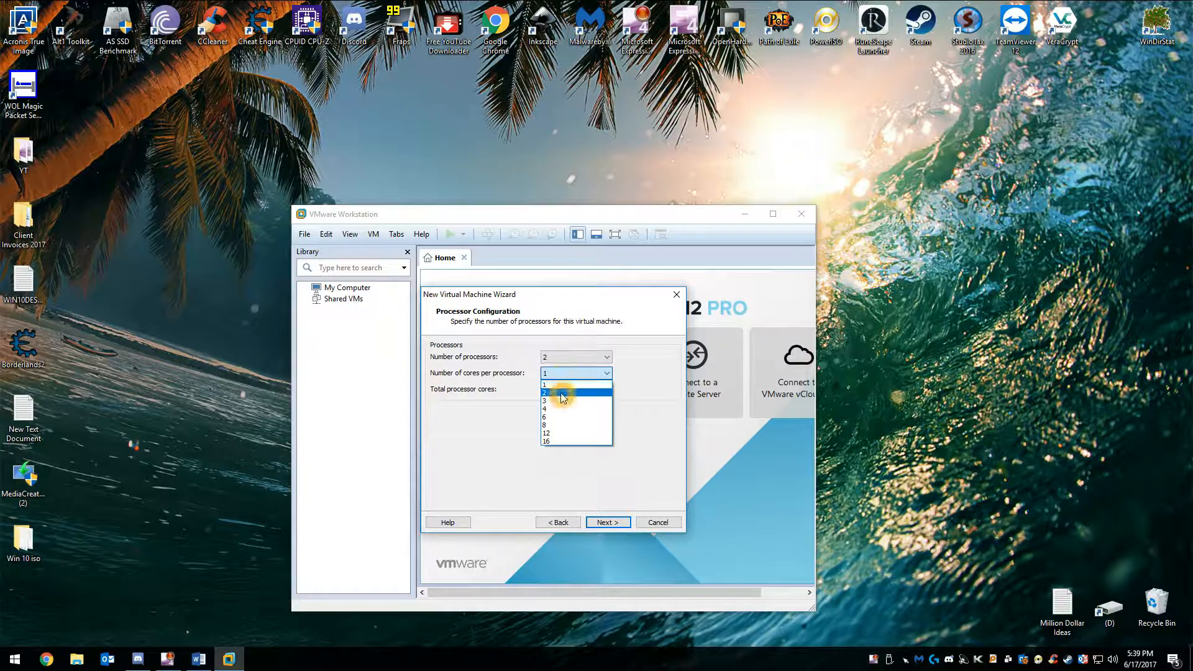
click(559, 390)
click(599, 523)
click(600, 526)
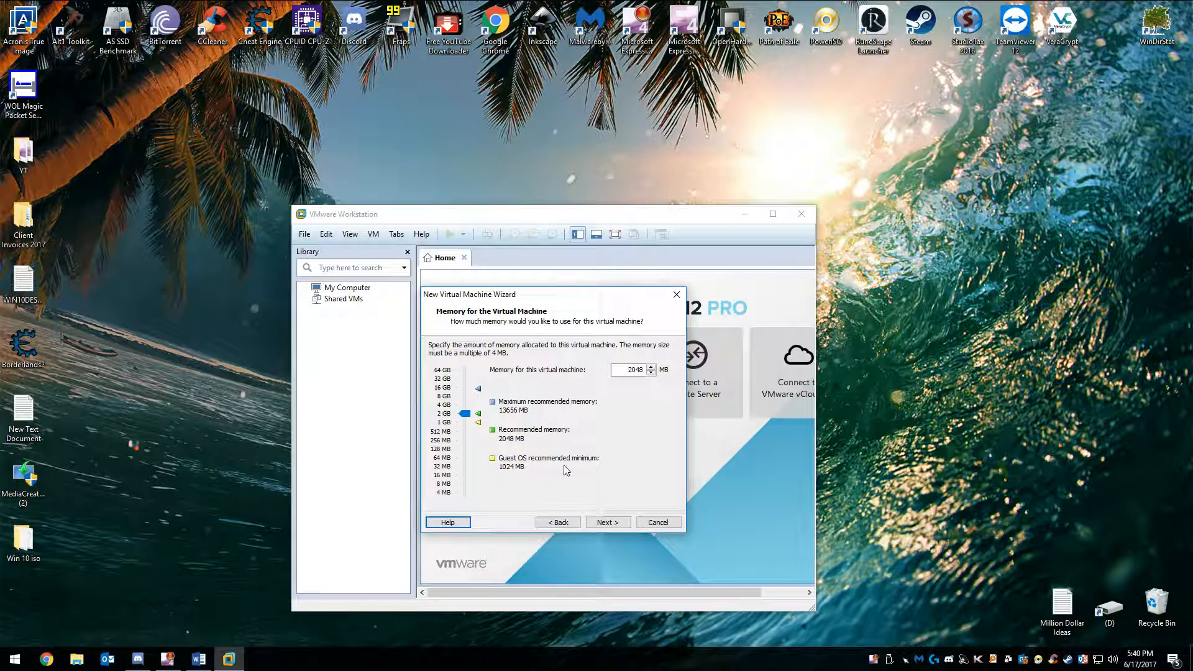
- Accept the defaults of 2048 MB memory, NAT networking, the LSI Logic SAS controller and a new virtual disk
click(607, 523)
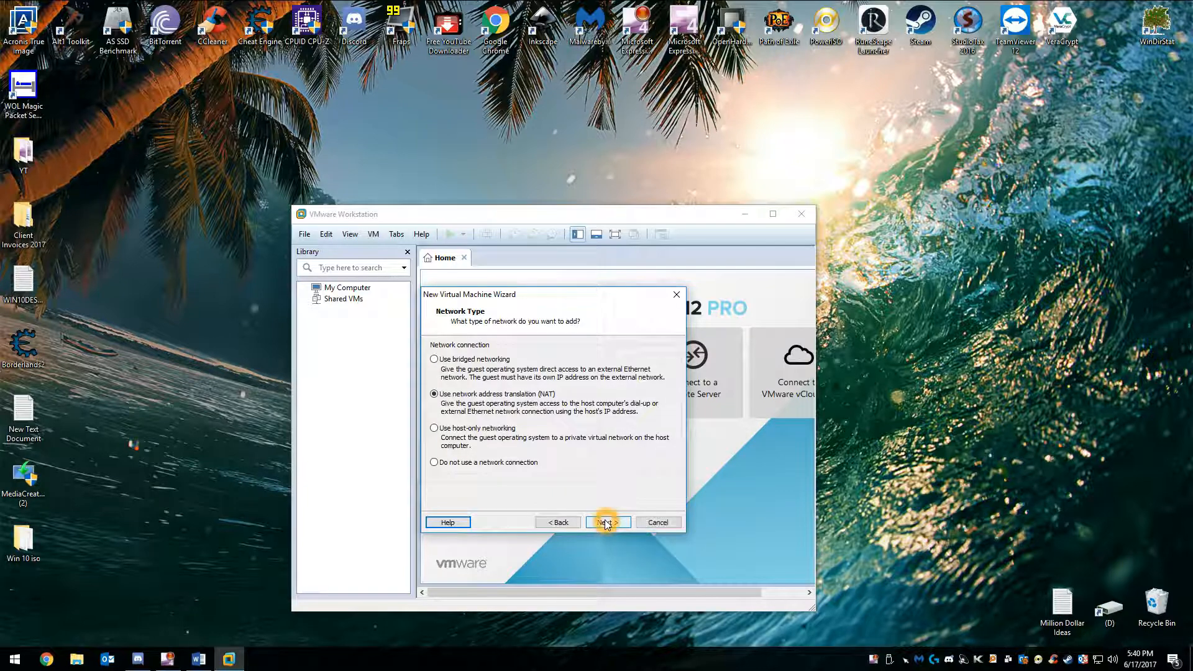
click(606, 524)
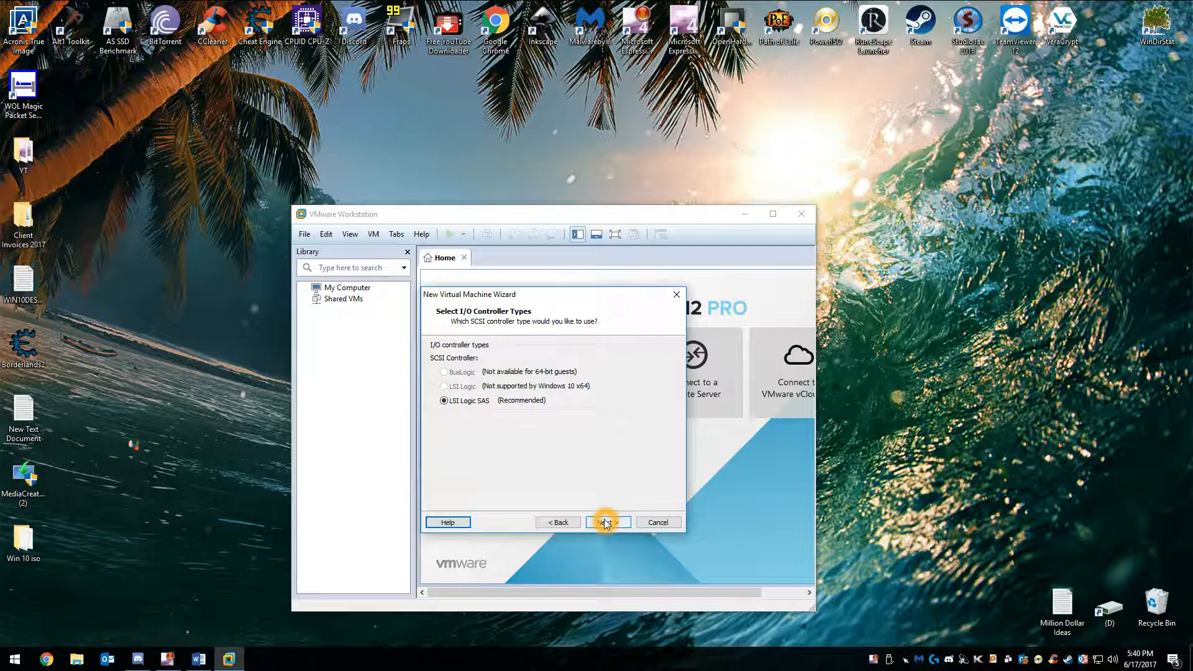
click(606, 523)
click(606, 524)
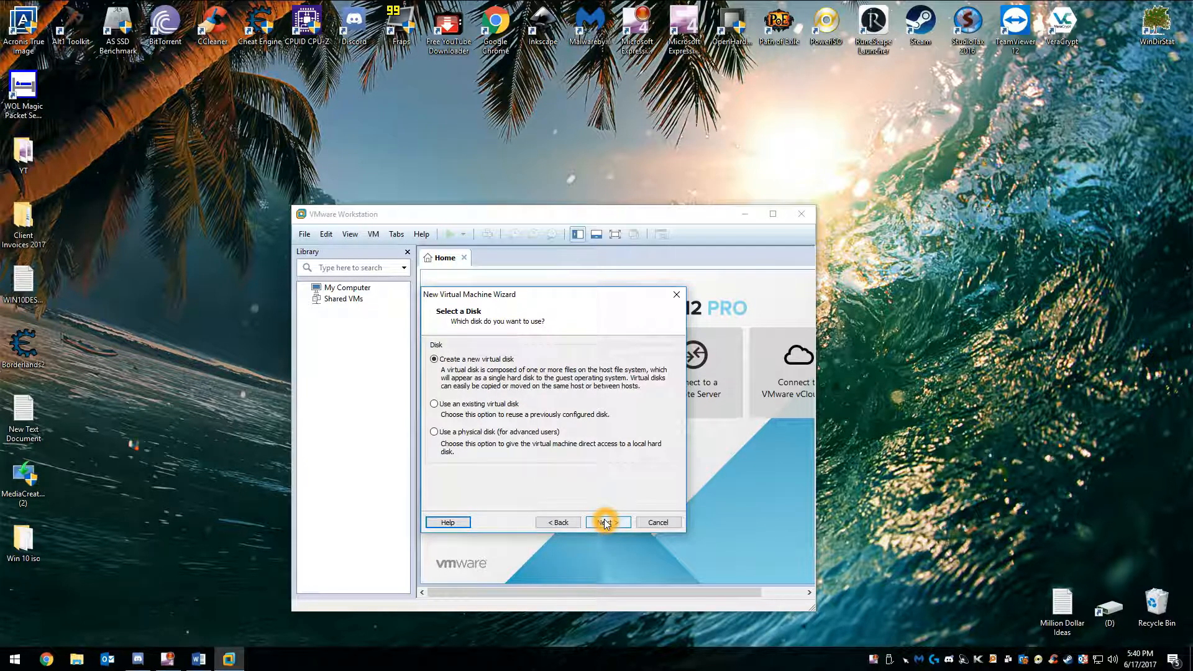
click(606, 524)
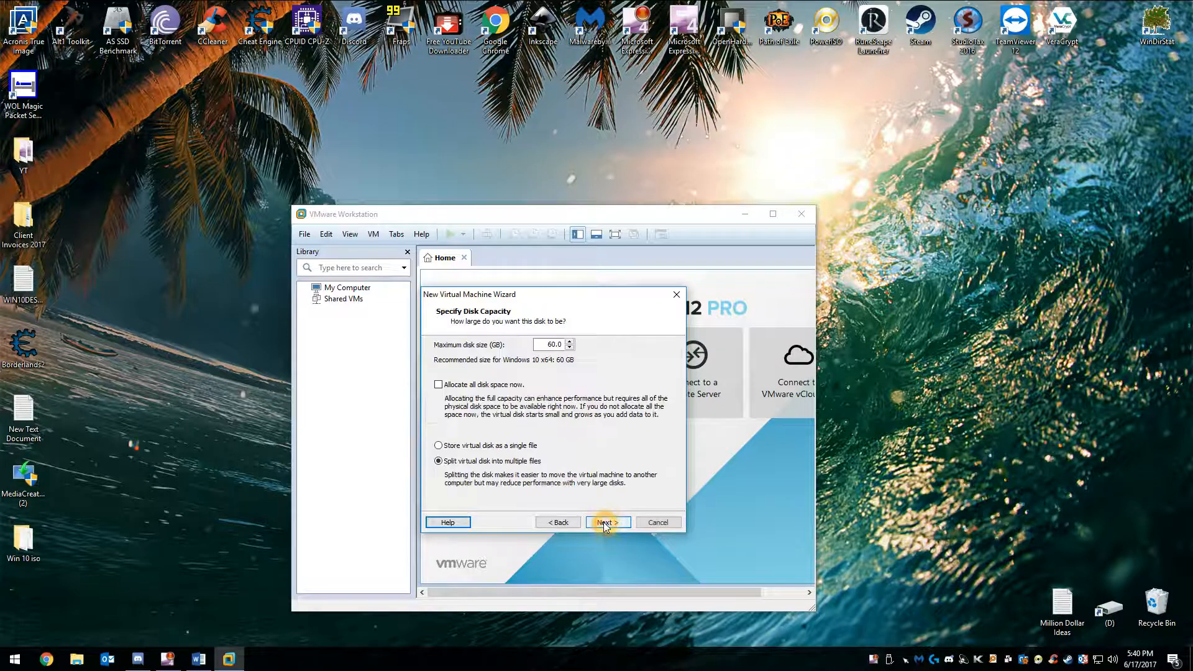
- Set the maximum disk size to 25 GB and store the virtual disk as a single file
double_click(550, 344)
text(2)
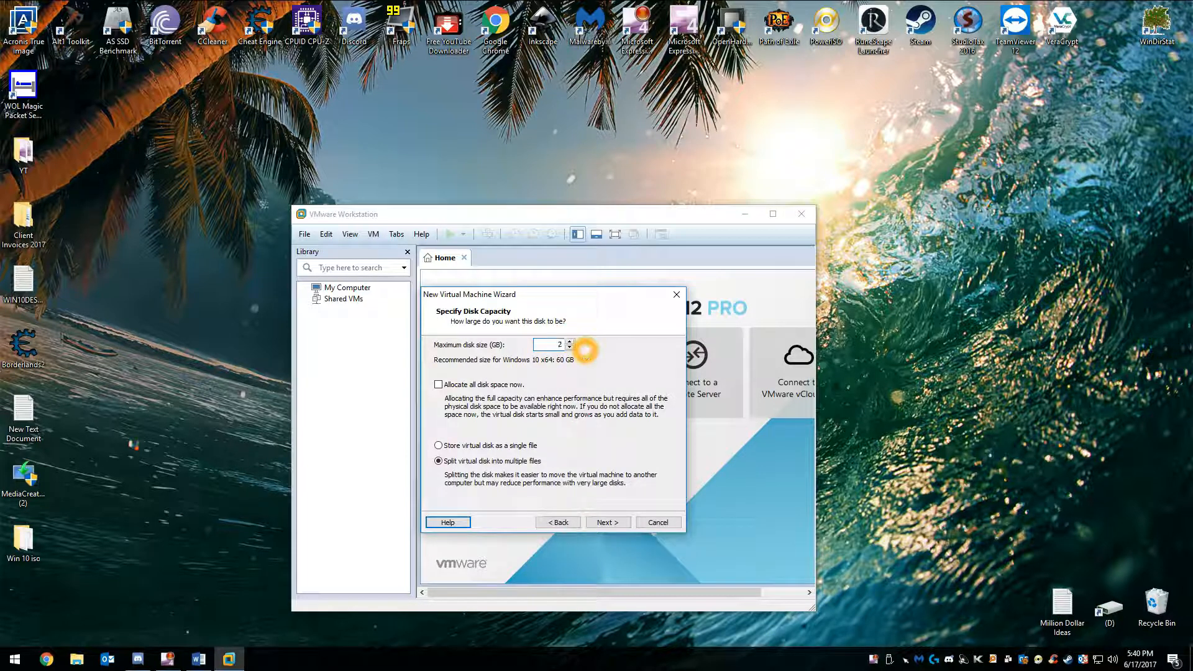
text(5)
click(438, 450)
click(438, 448)
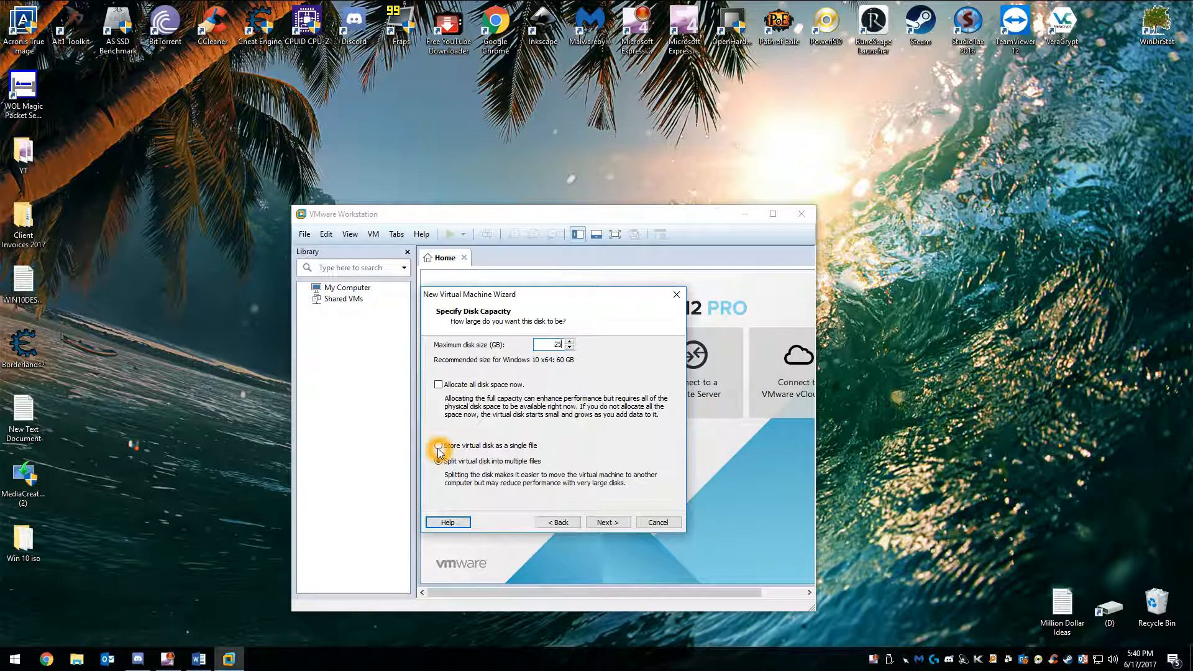
click(566, 408)
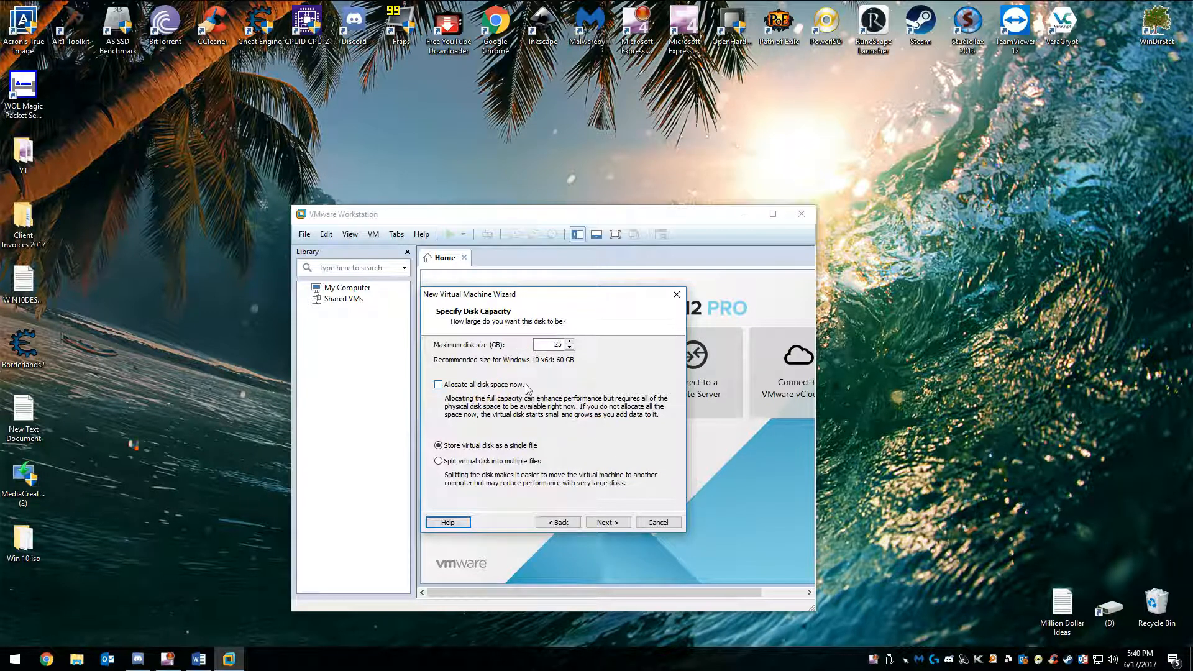
click(610, 526)
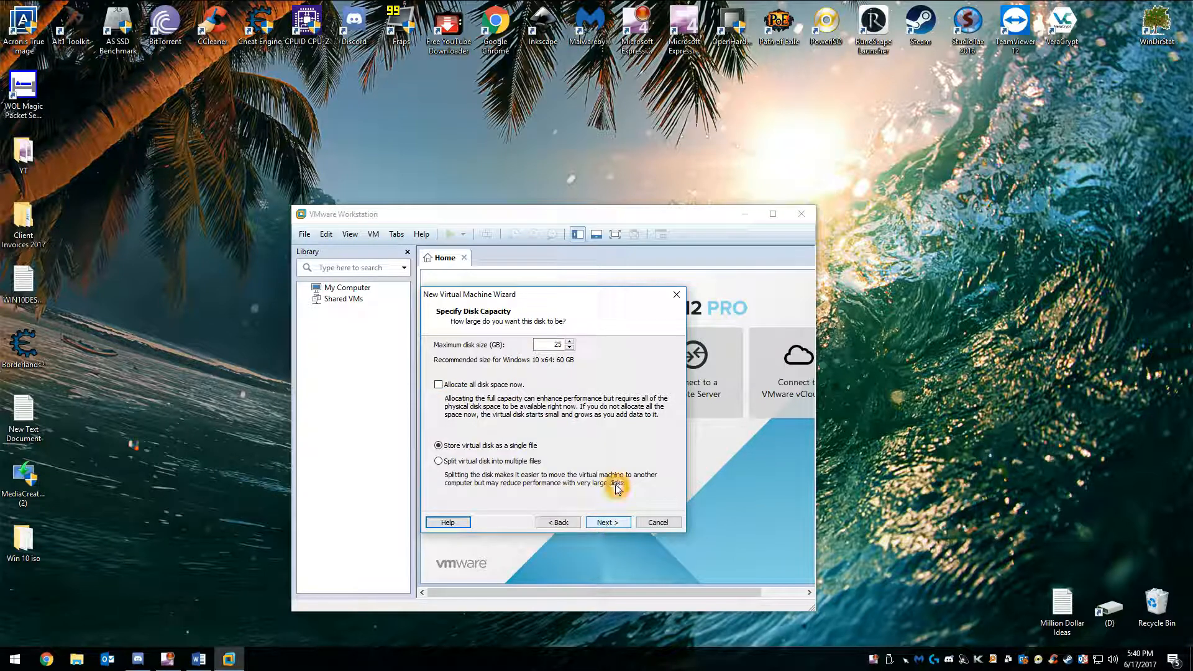
click(610, 525)
- Keep the disk file name Windows 10 x64.vmdk and finish creating the virtual machine
click(621, 517)
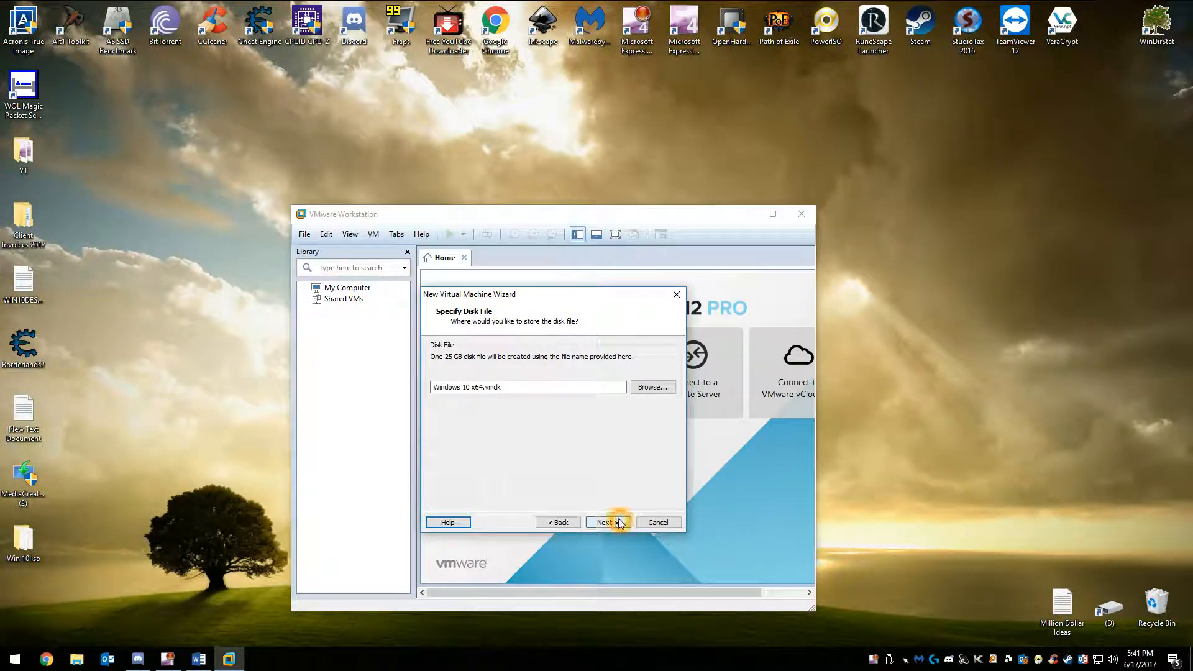
click(620, 523)
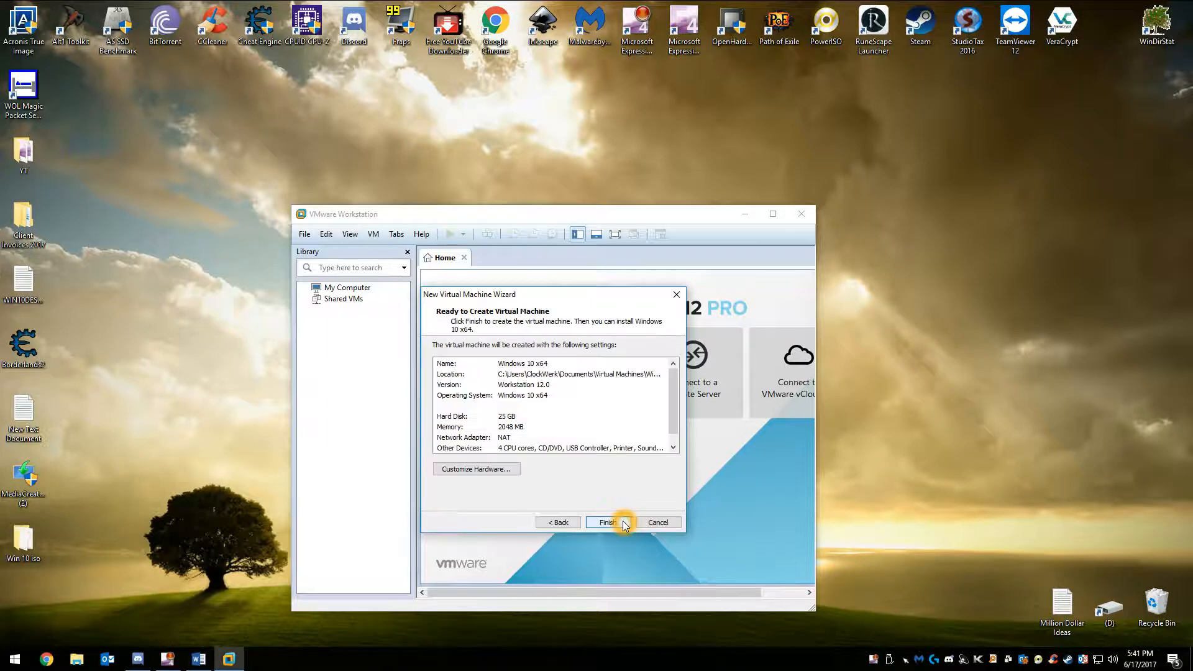
click(624, 524)
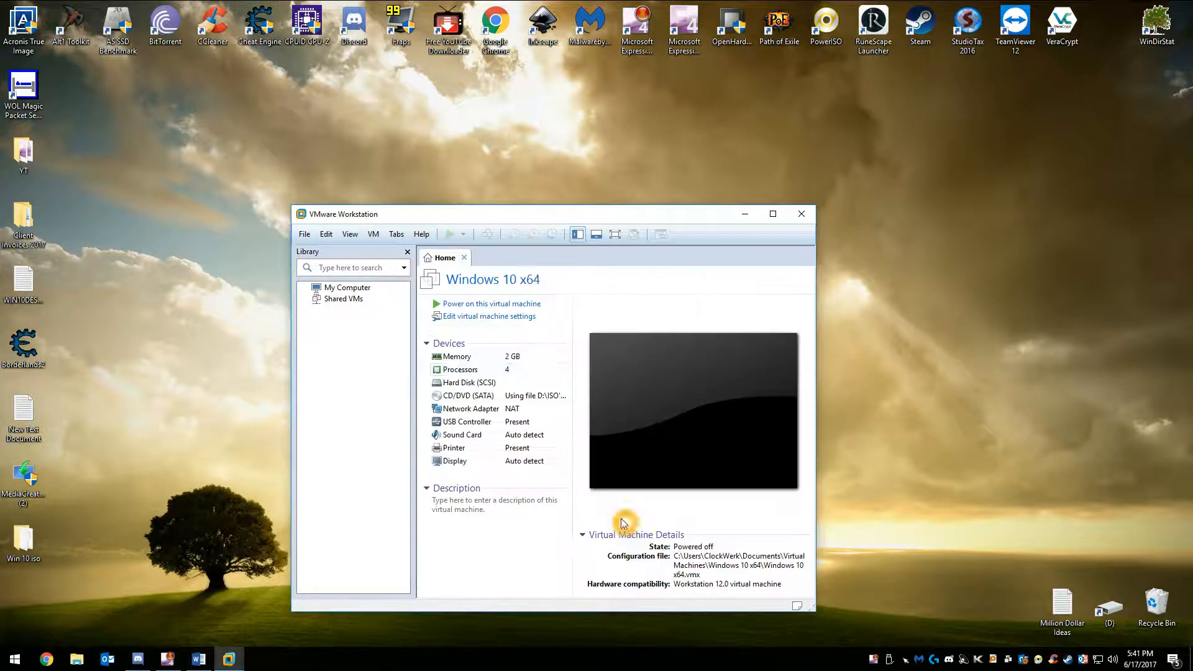
- Power on the Windows 10 x64 virtual machine and boot it from the installation disc
click(484, 304)
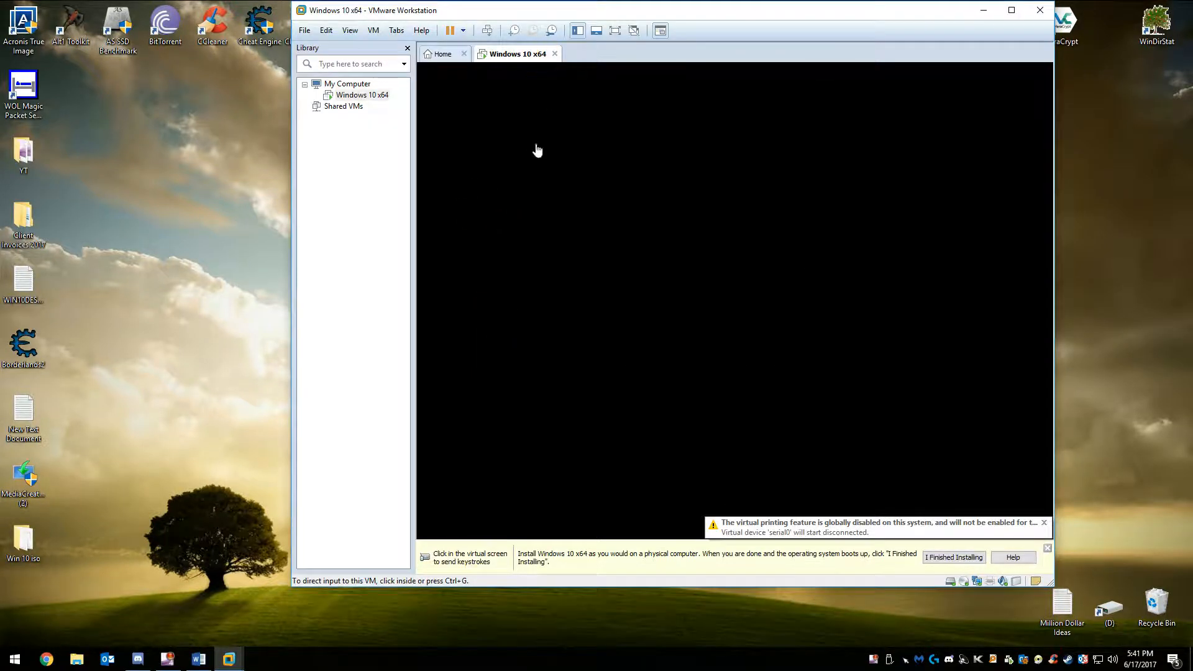
click(498, 354)
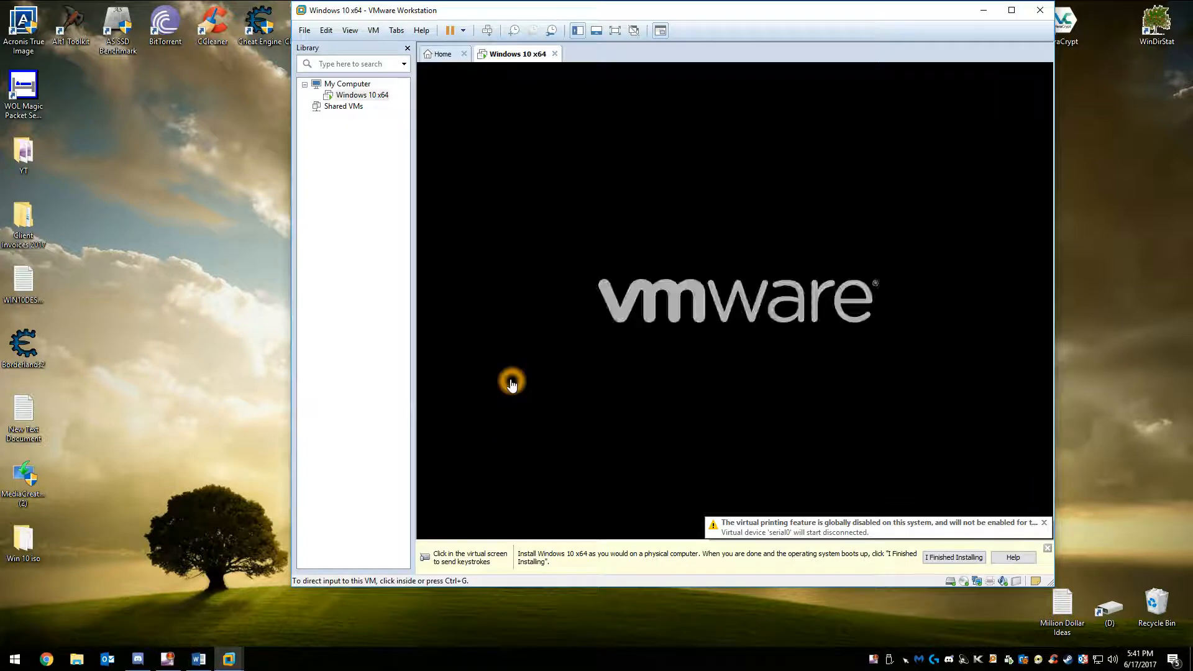
click(459, 277)
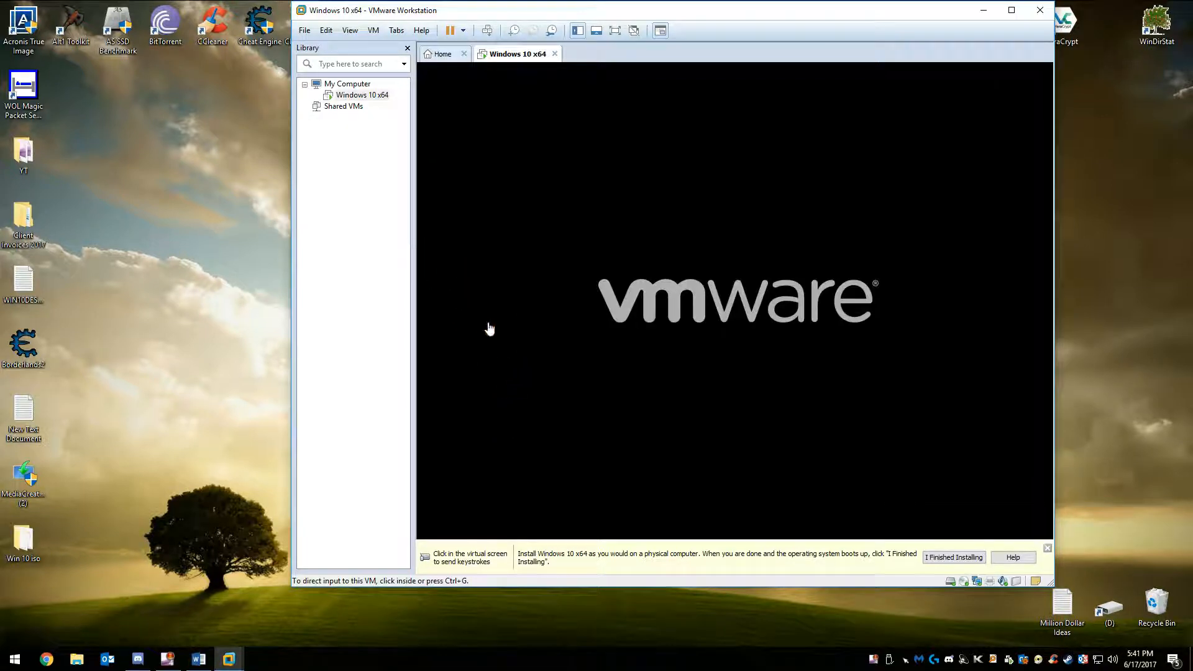
click(726, 451)
click(512, 147)
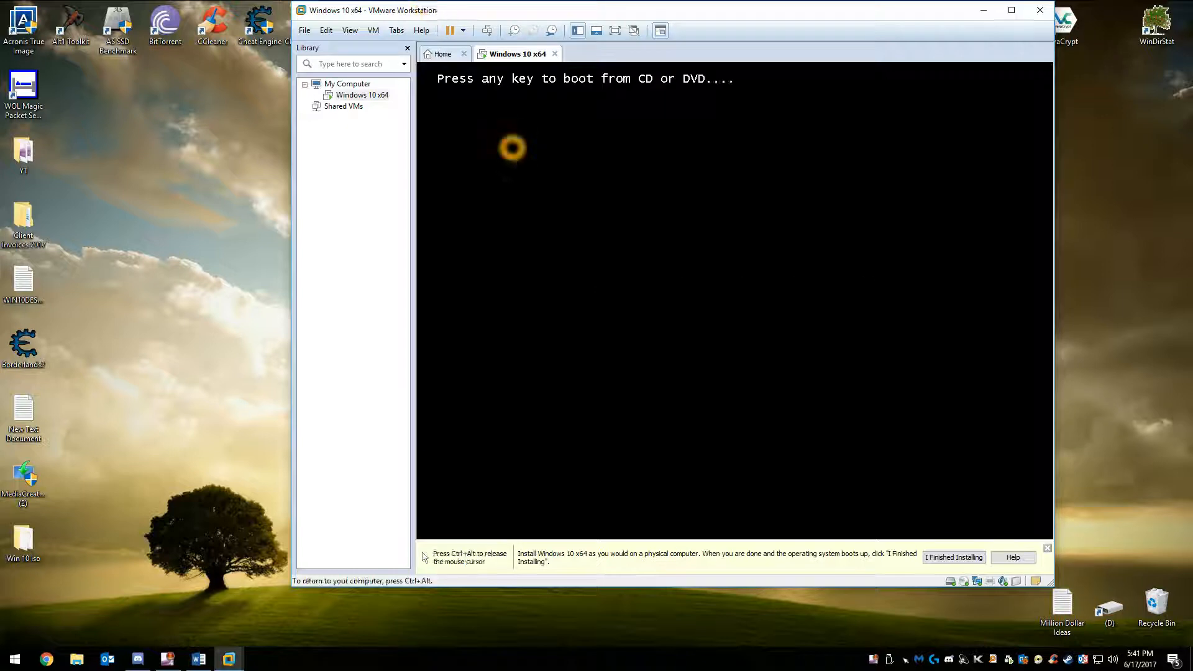
key(Return)
key(Return)
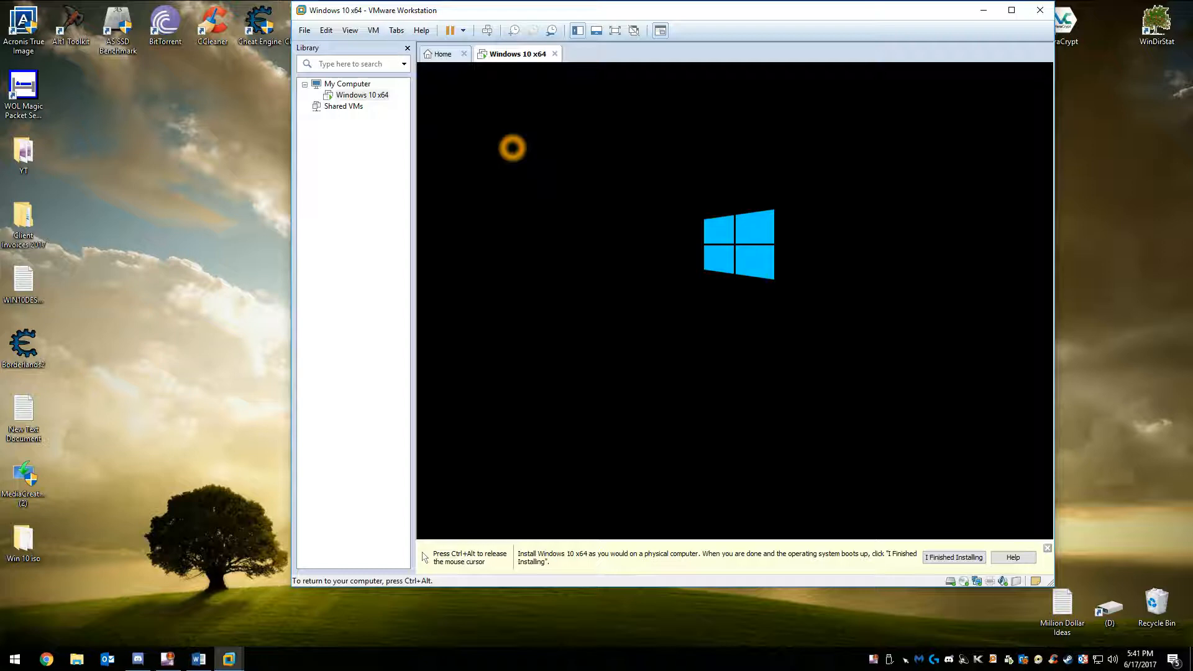
- Release the cursor from the virtual machine and maximize the VMware Workstation window
key(ctrl+alt)
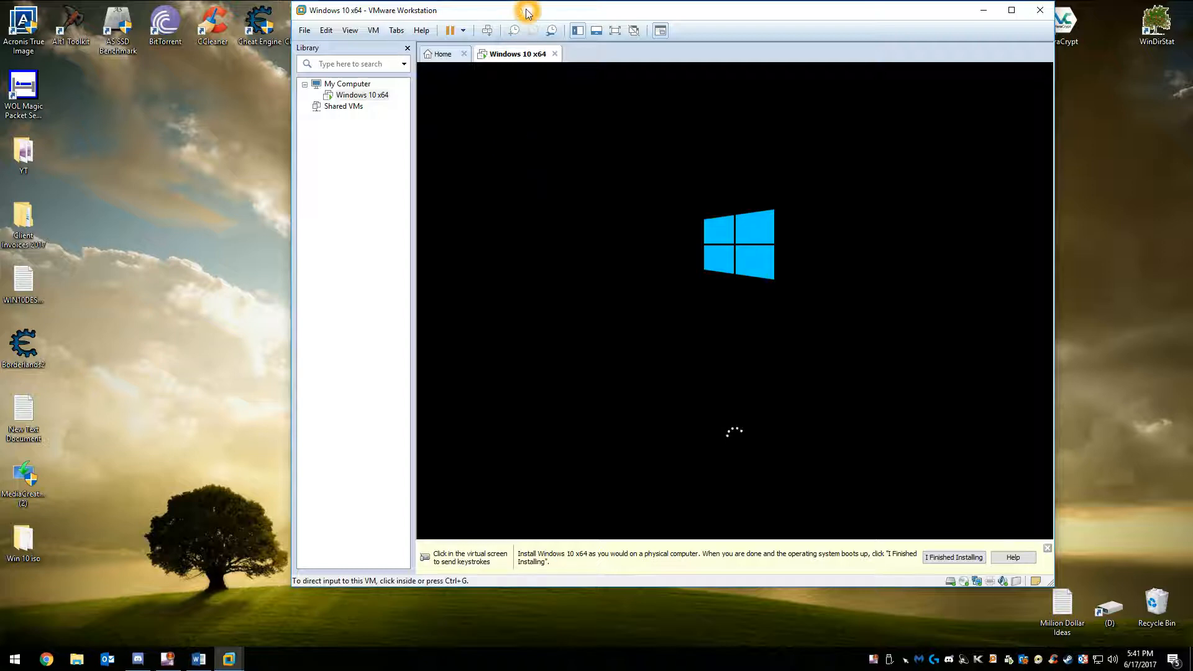
drag(536, 9, 542, 97)
double_click(541, 98)
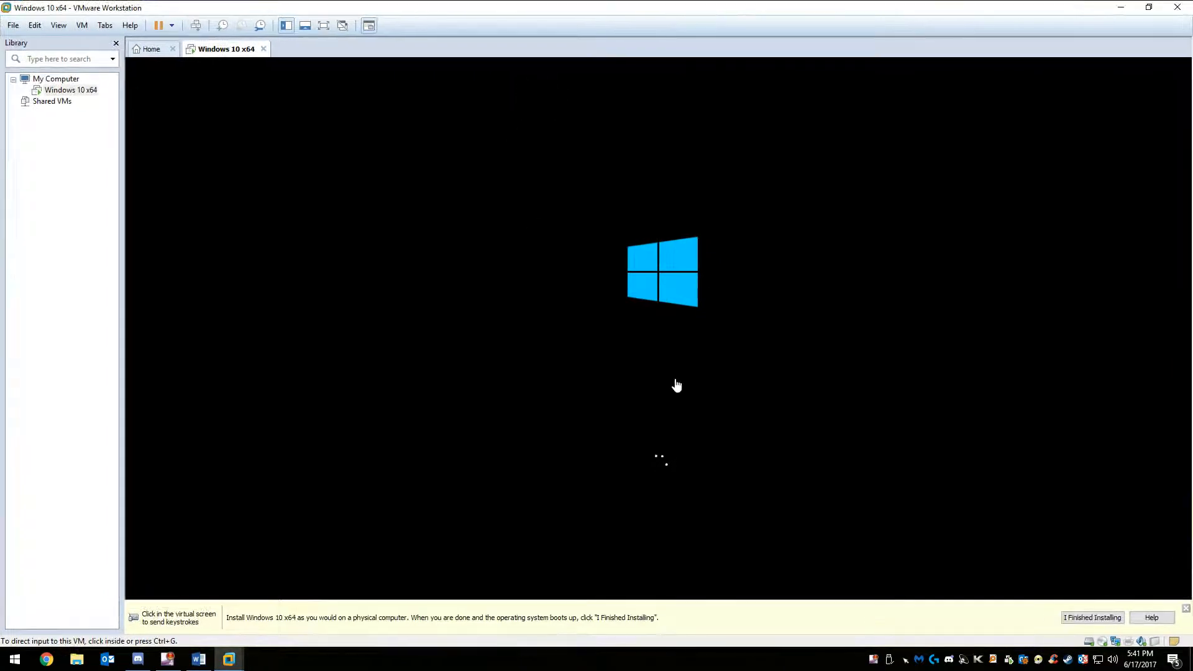
click(661, 466)
click(653, 464)
click(659, 466)
click(797, 453)
click(776, 461)
click(720, 463)
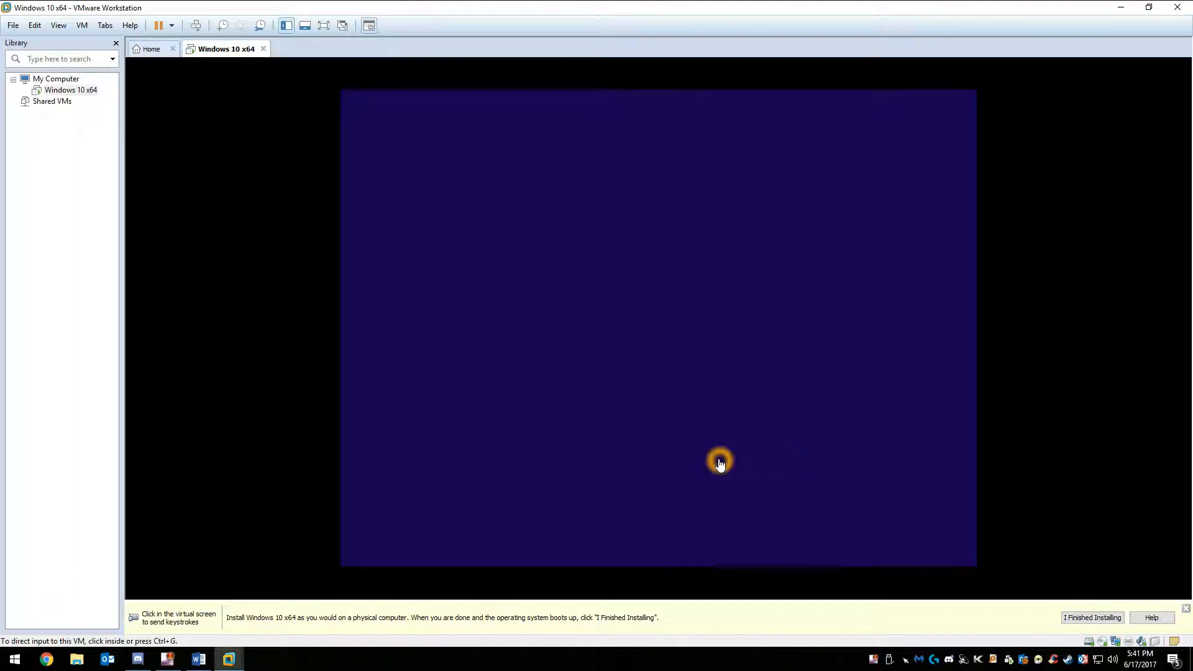
- Start the Windows installation, keeping English (United States) as the language and format and US as the keyboard method
click(817, 431)
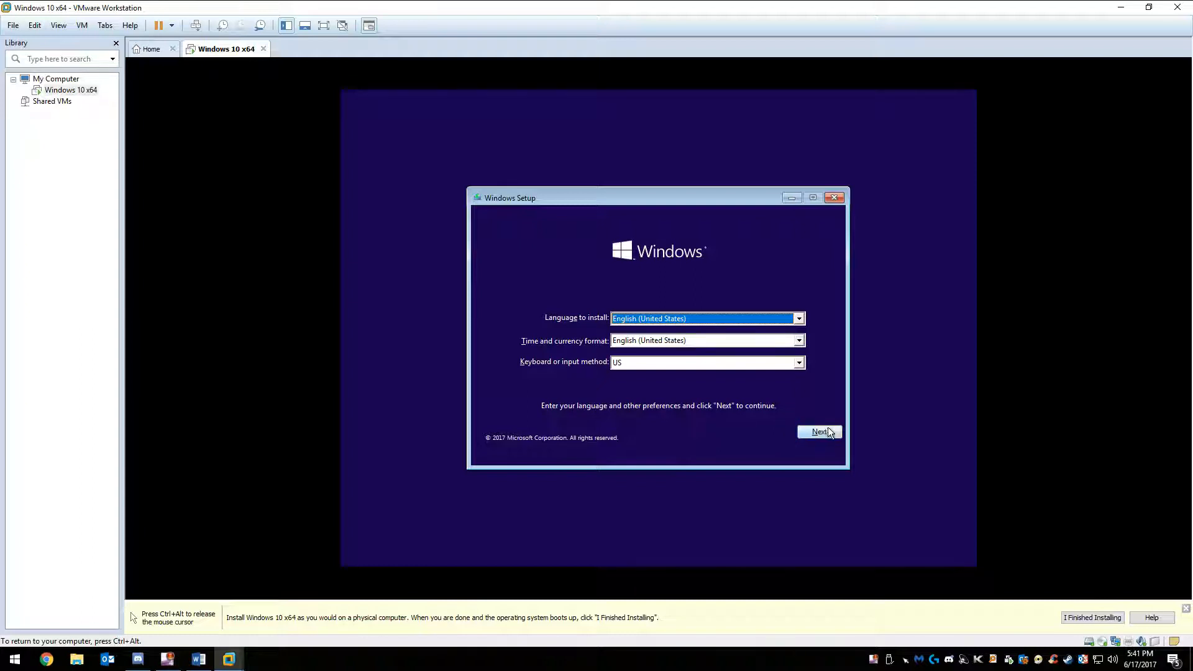
click(815, 433)
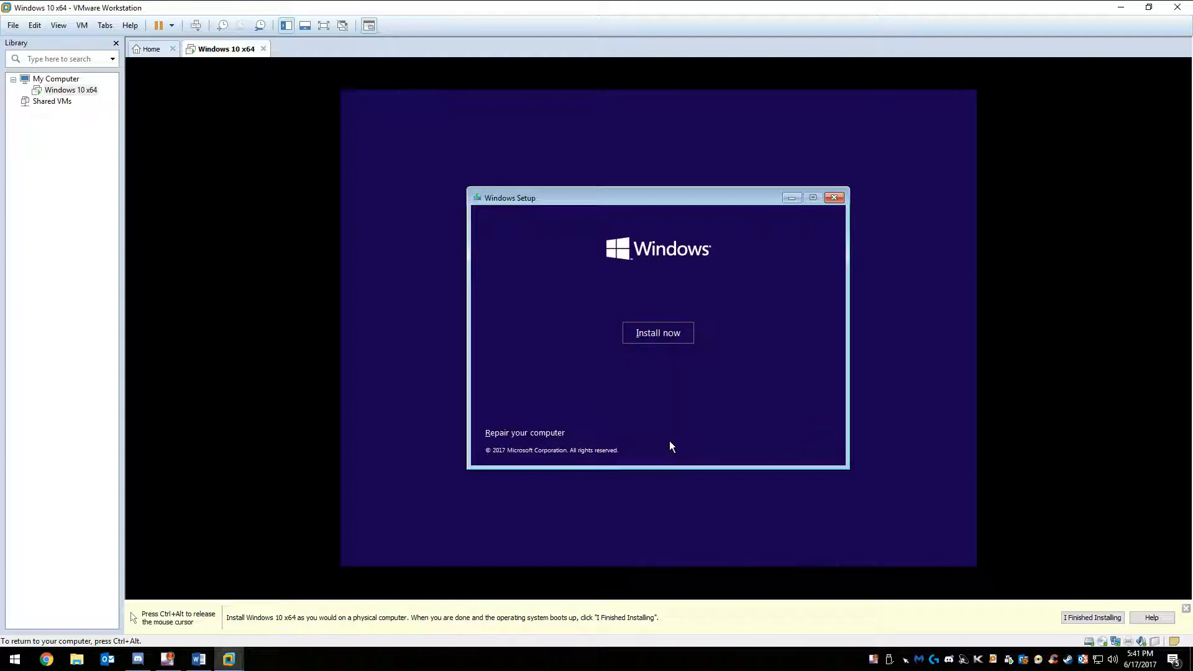
click(650, 335)
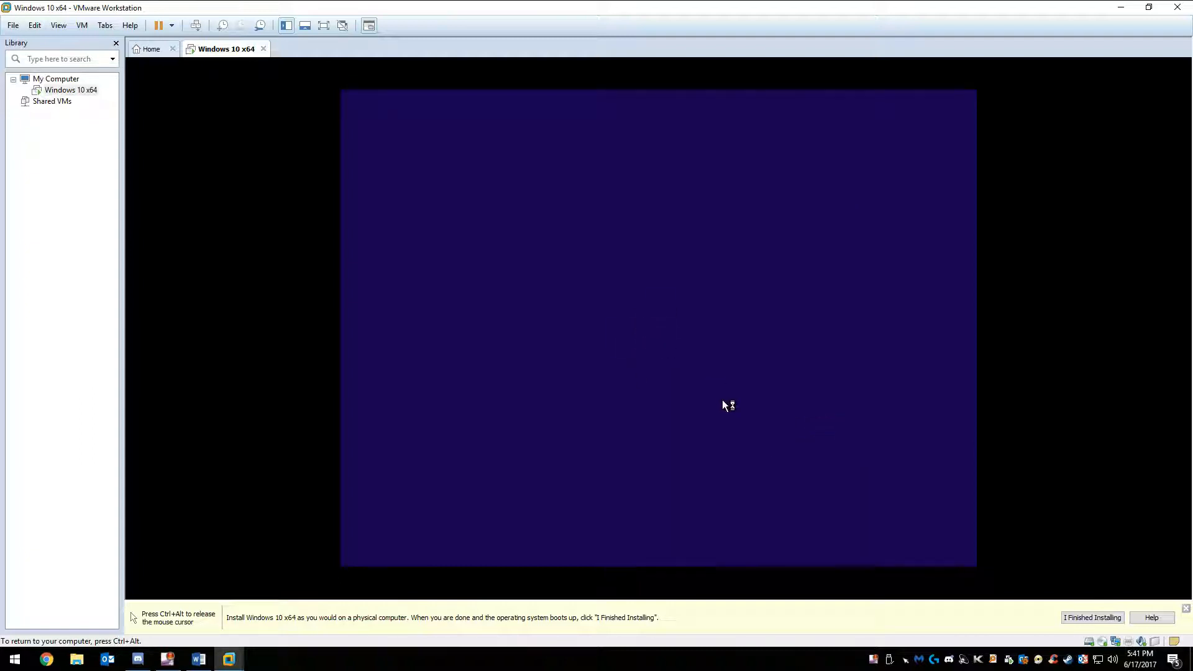
key(ctrl+alt)
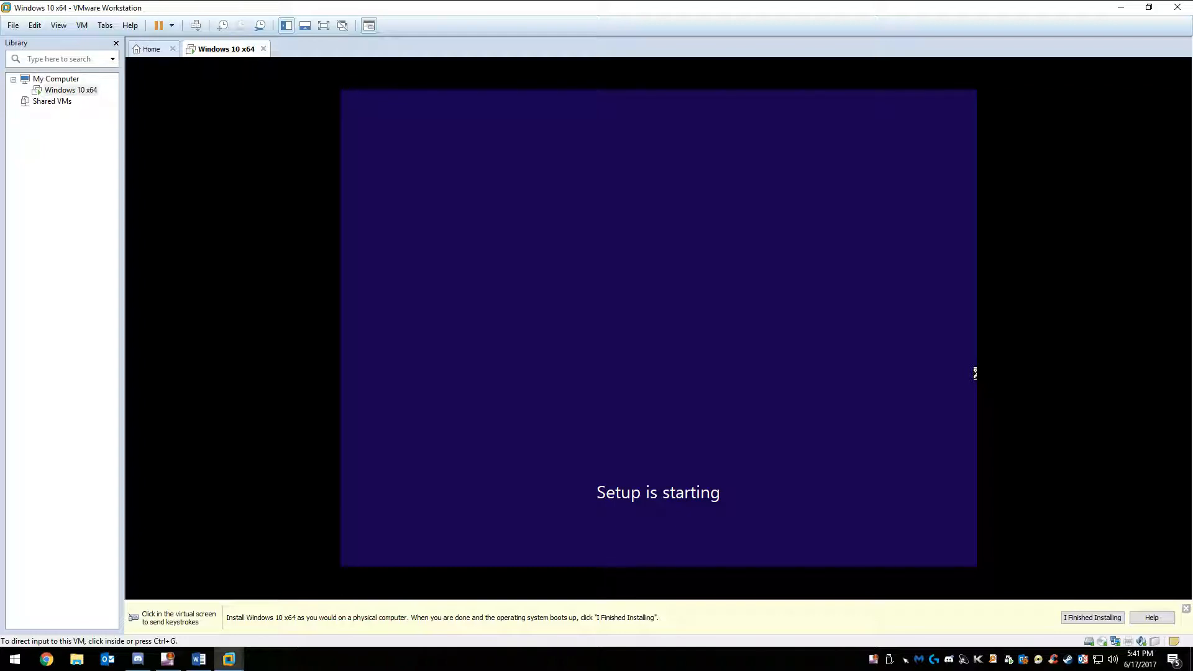
click(532, 346)
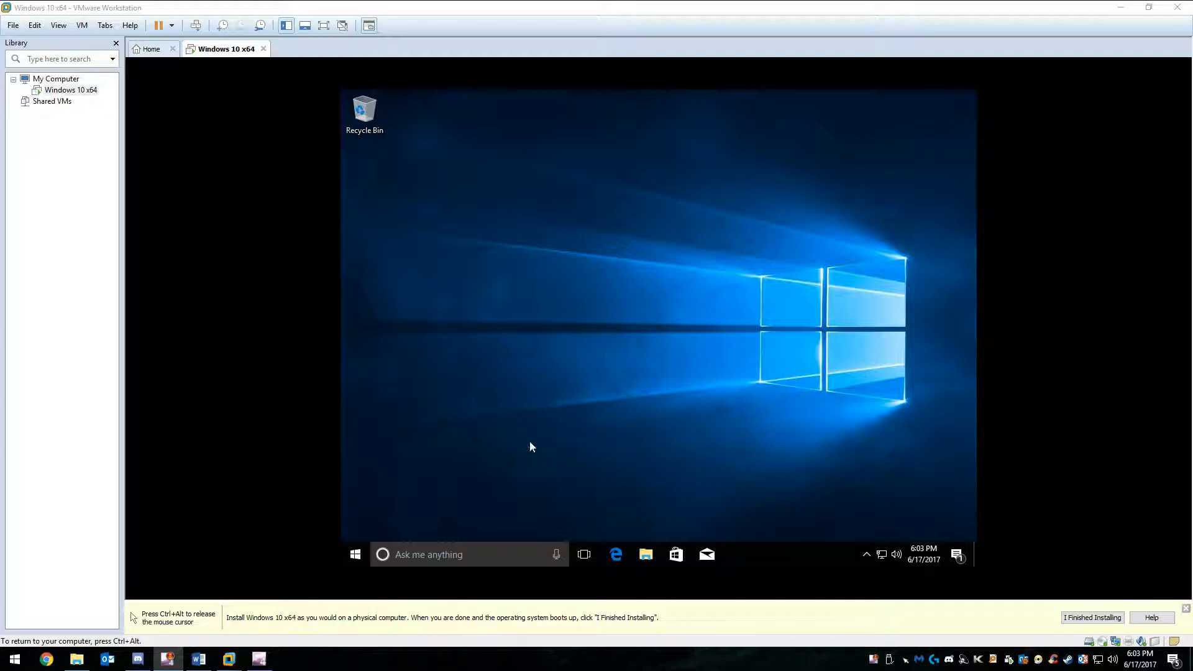
- Open Microsoft Edge in the virtual machine and go to google.com
click(617, 555)
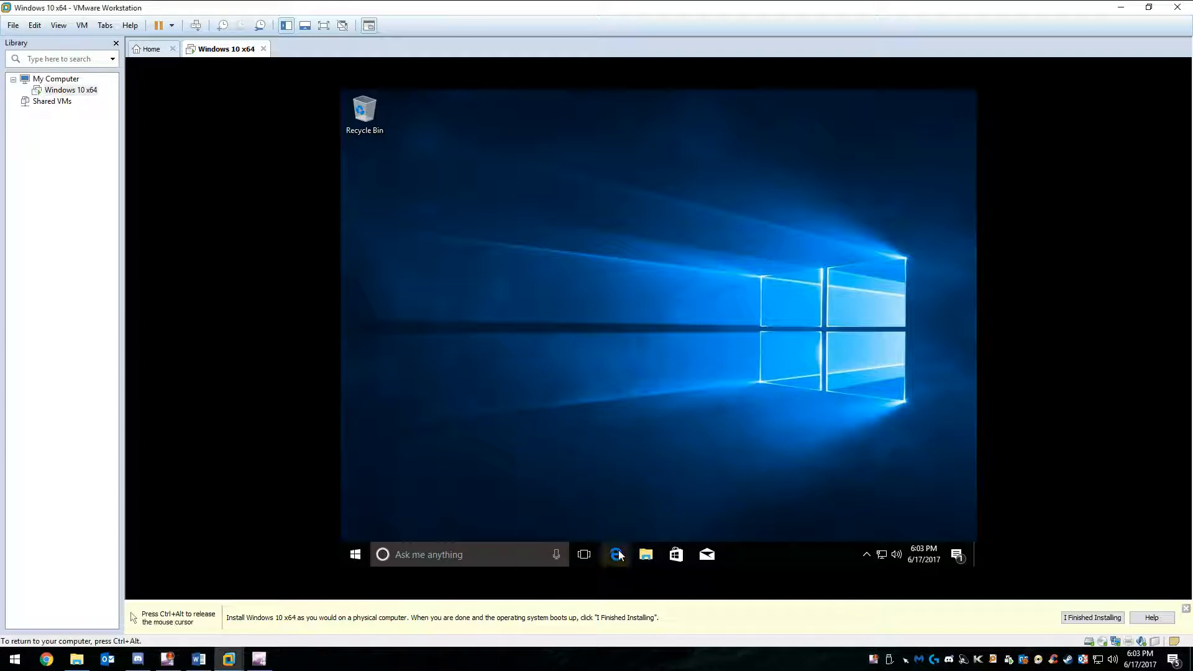
click(619, 554)
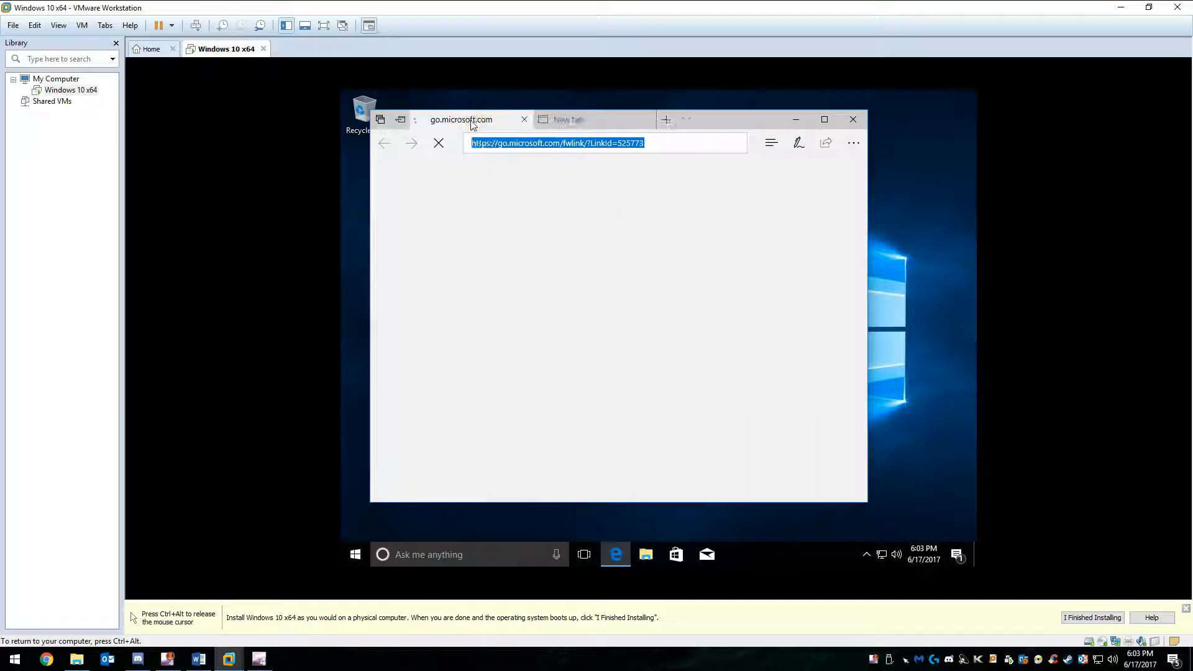
click(472, 124)
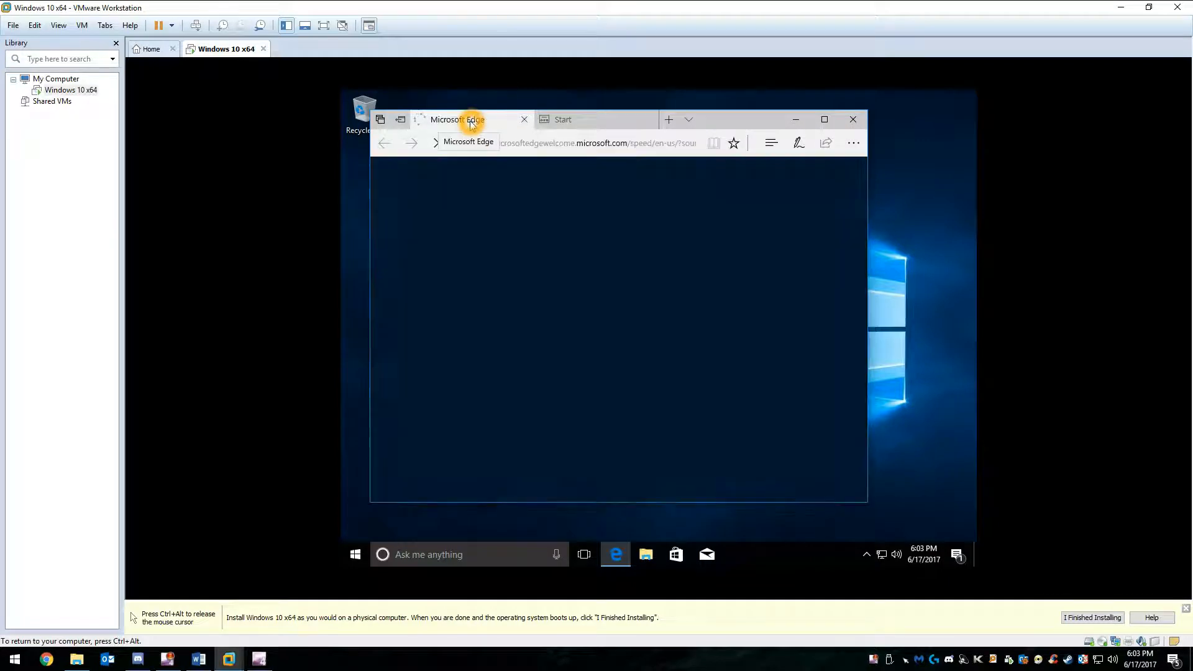
click(515, 142)
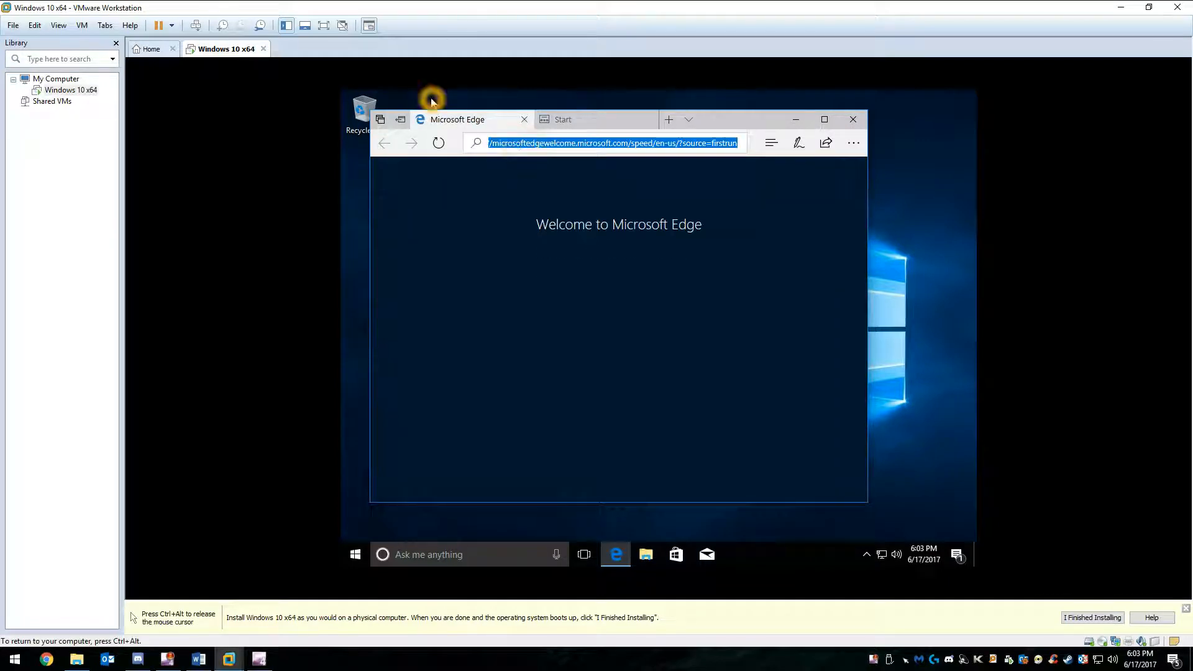
text(google.ca)
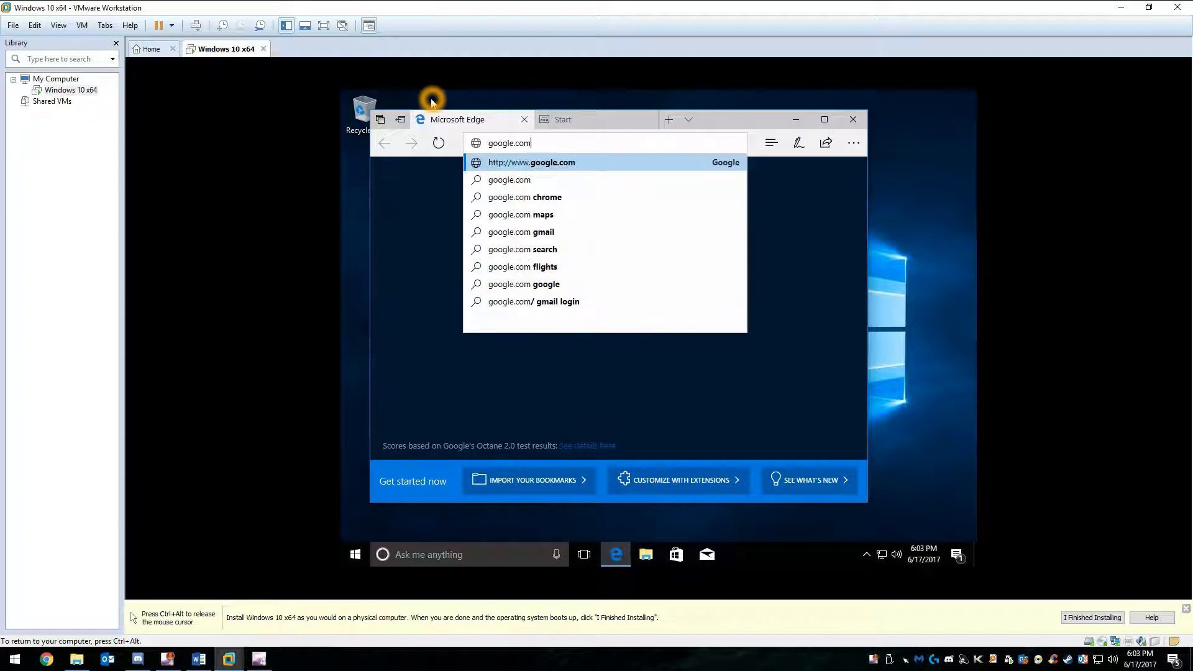
key(Return)
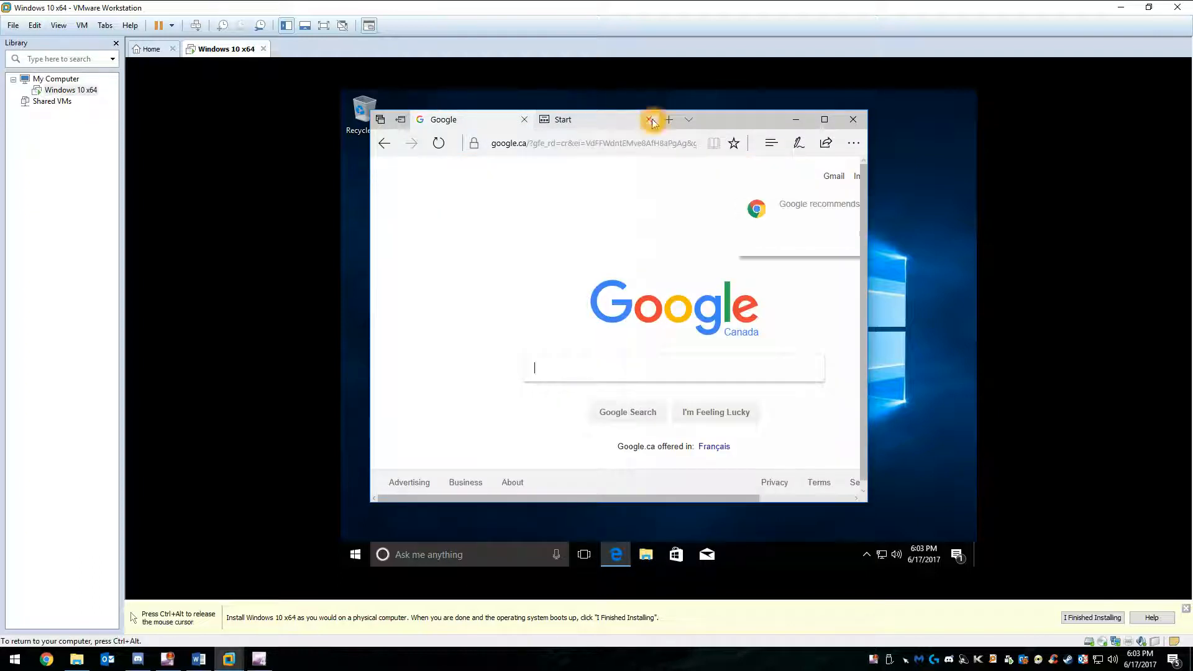
- Close the Start tab and accept Google's recommendation to try Chrome
click(648, 120)
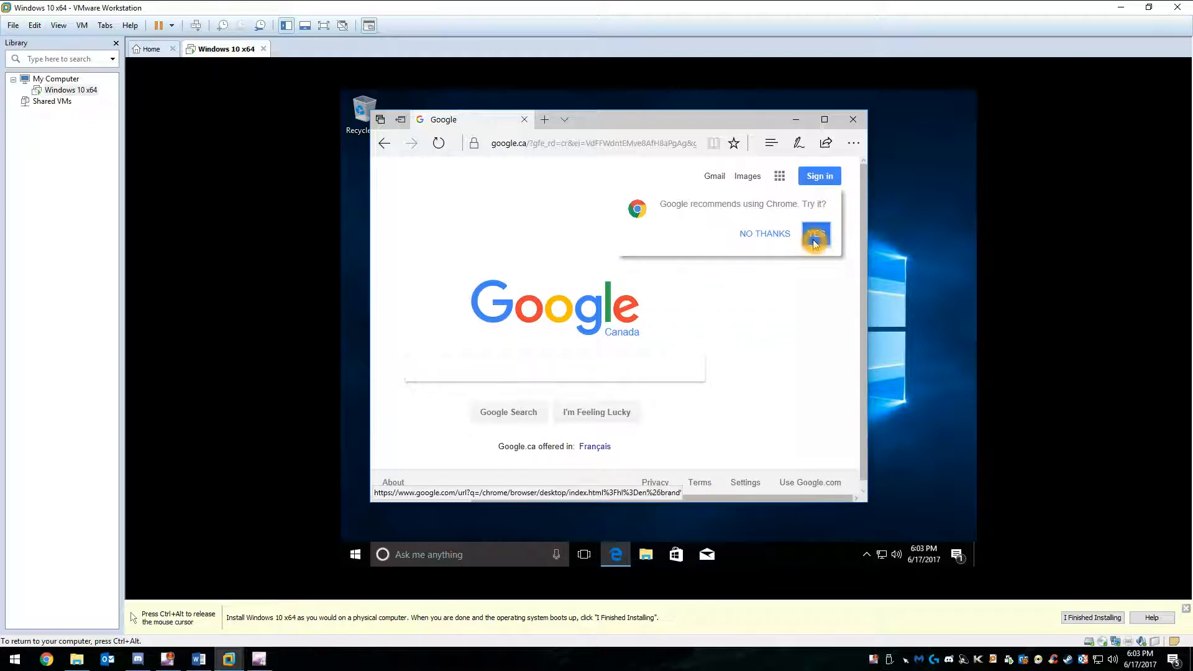
click(813, 238)
- Search Google for malwarebytes and open the malwarebytes.com result
click(552, 376)
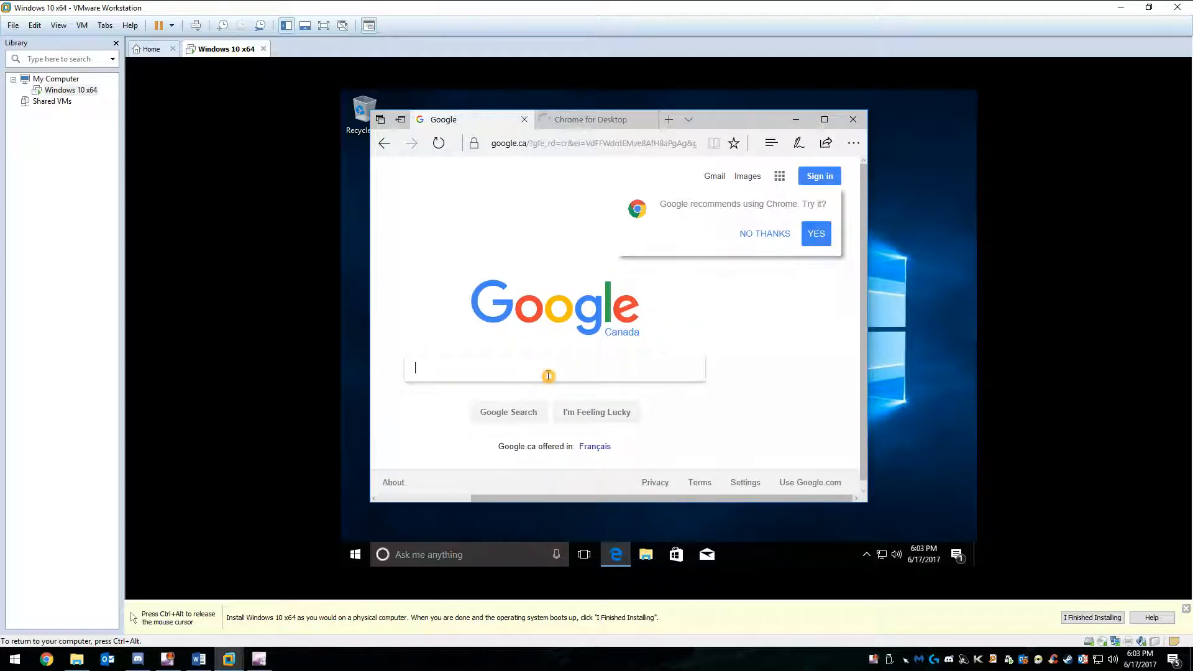
text(mal)
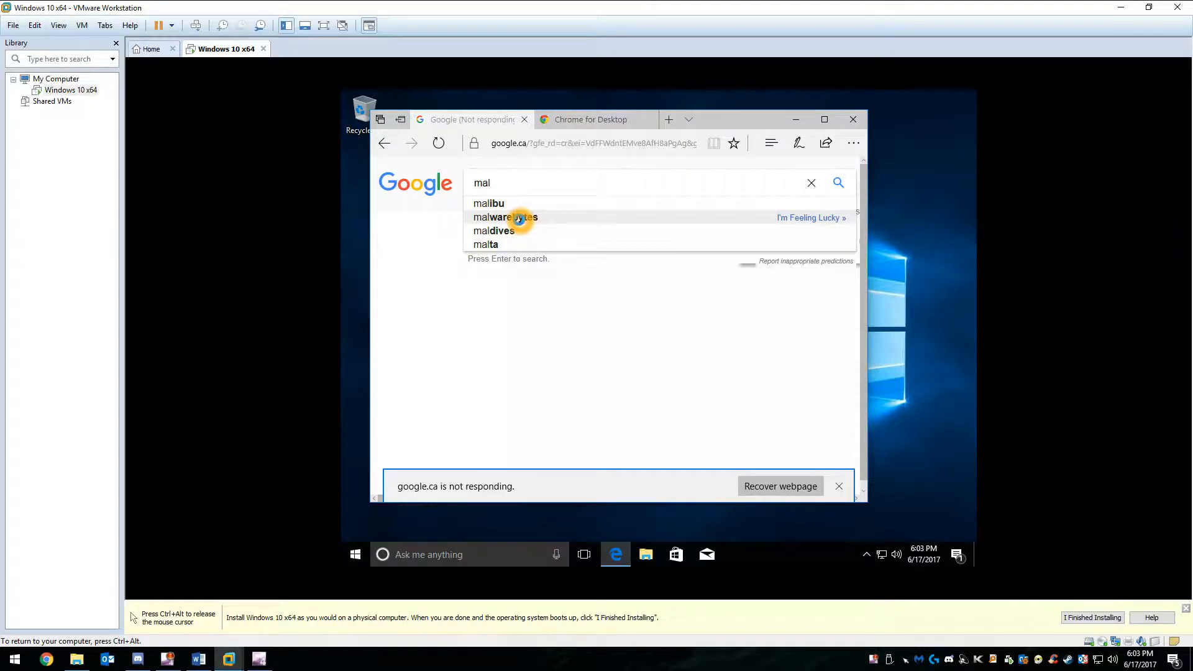
click(521, 219)
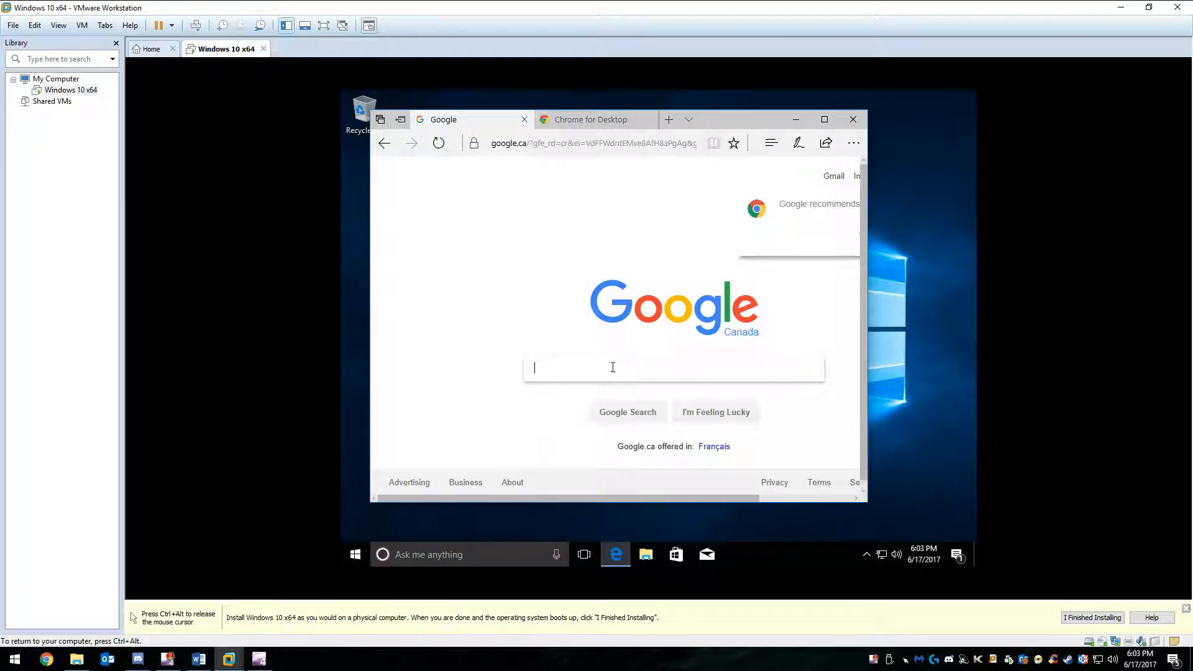
text(mal)
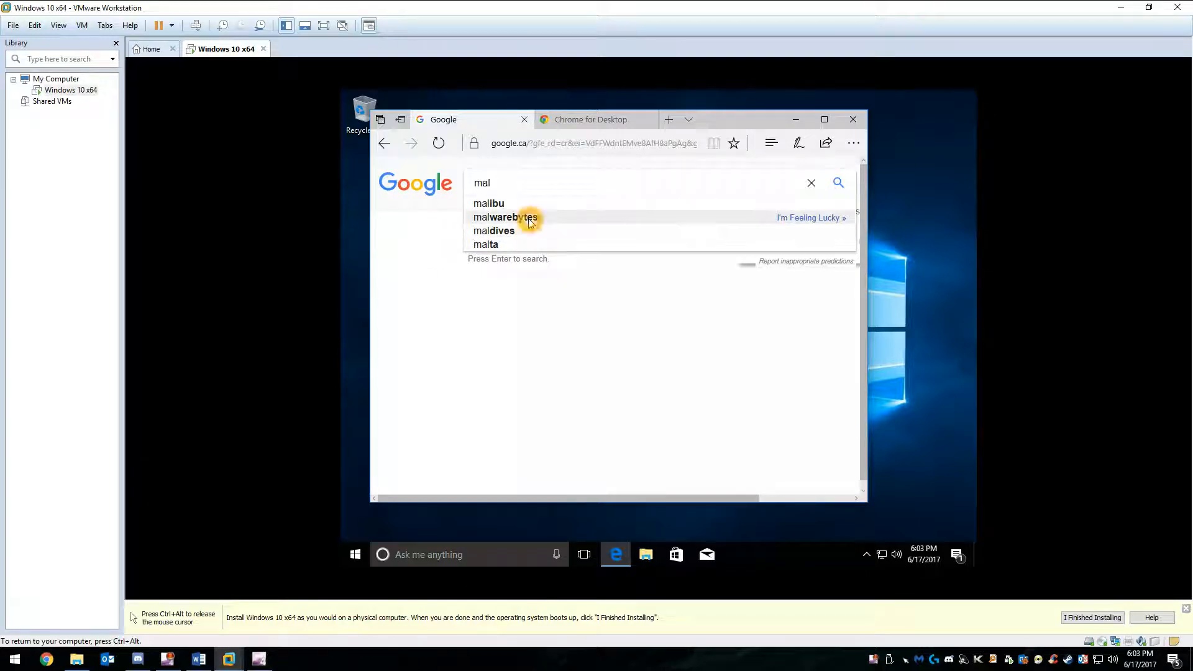
click(530, 220)
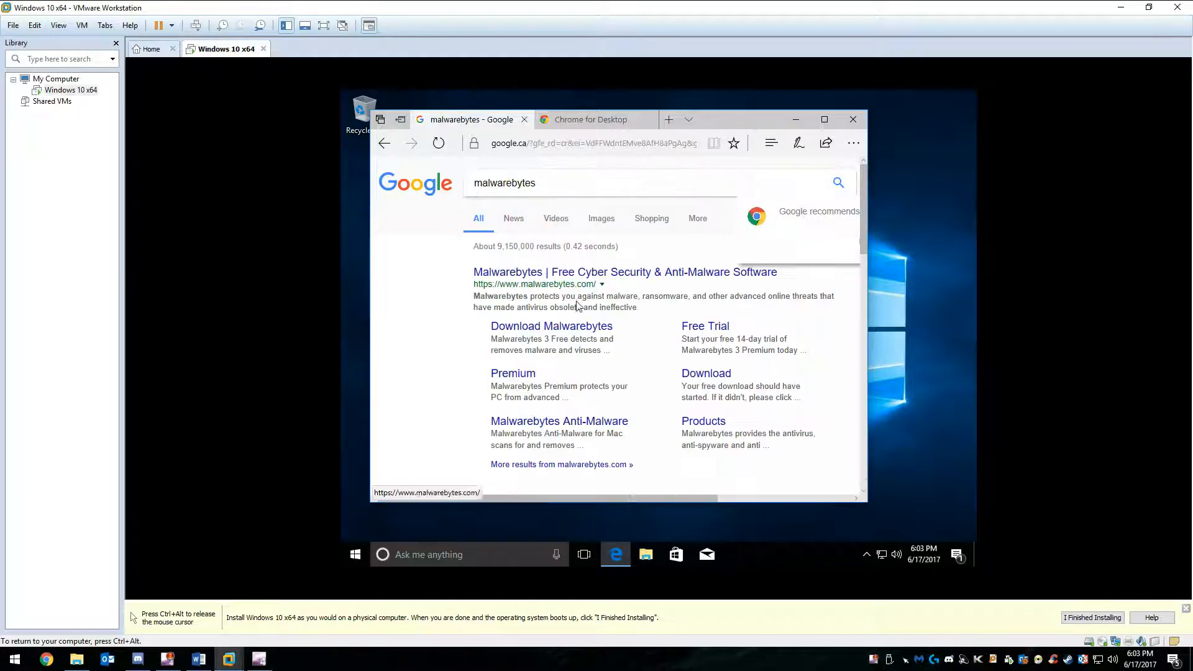
click(547, 271)
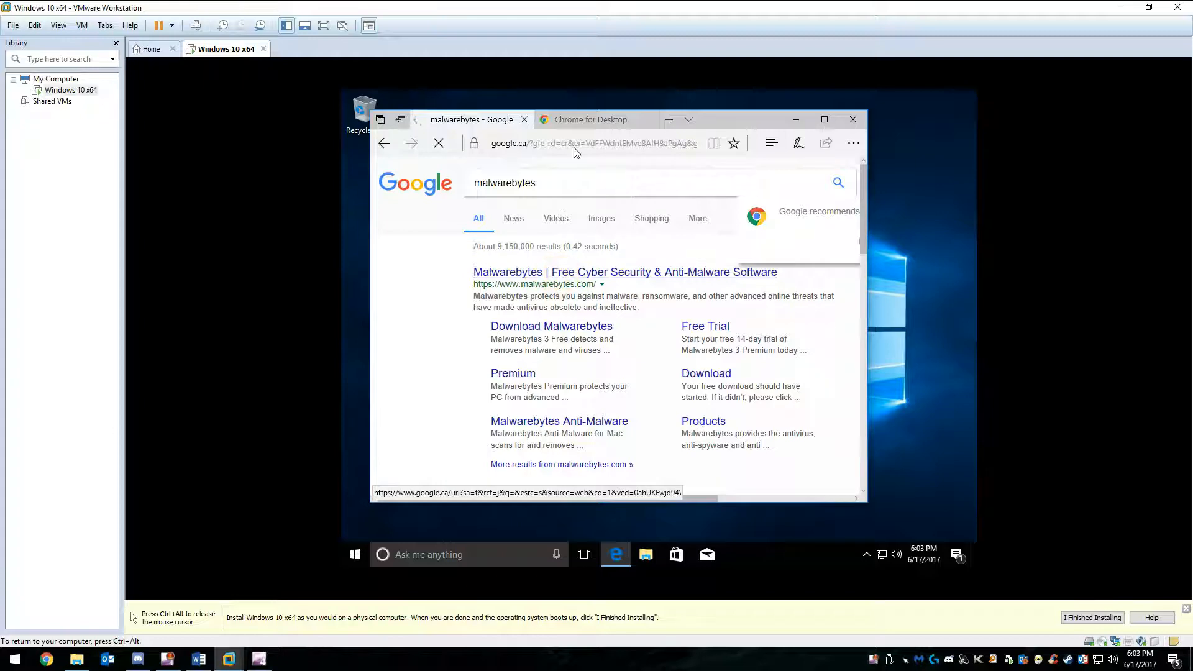
- Download ChromeSetup.exe from the Chrome for Desktop page, accepting the Google Chrome Terms of Service
click(576, 119)
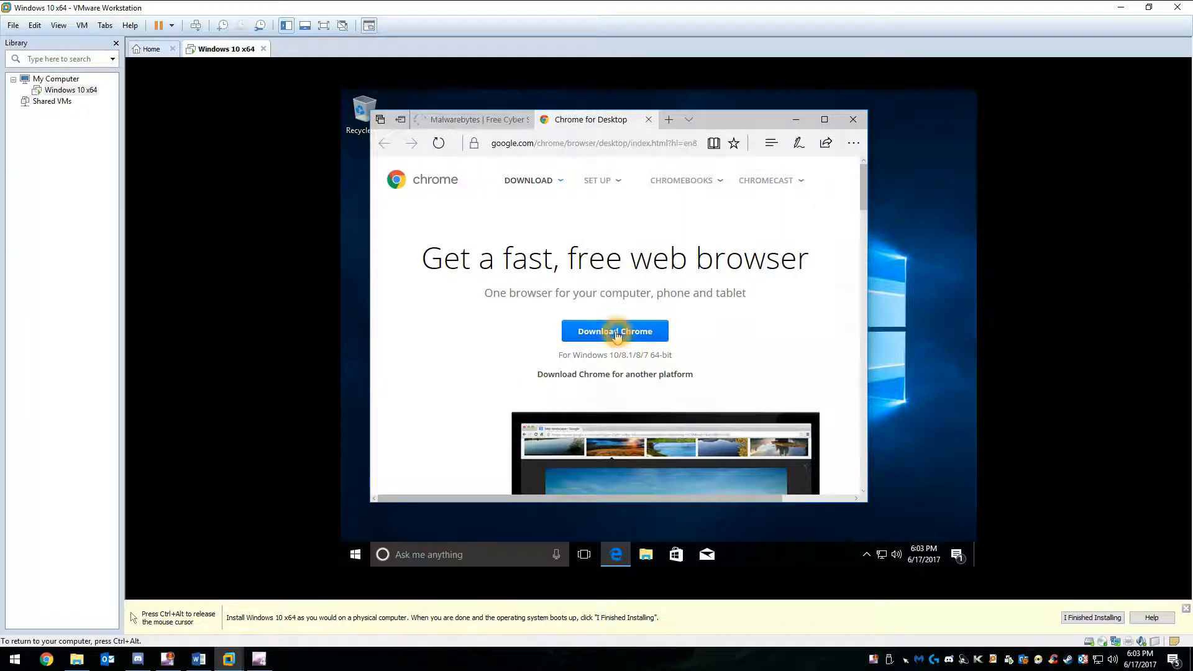
click(612, 329)
click(452, 415)
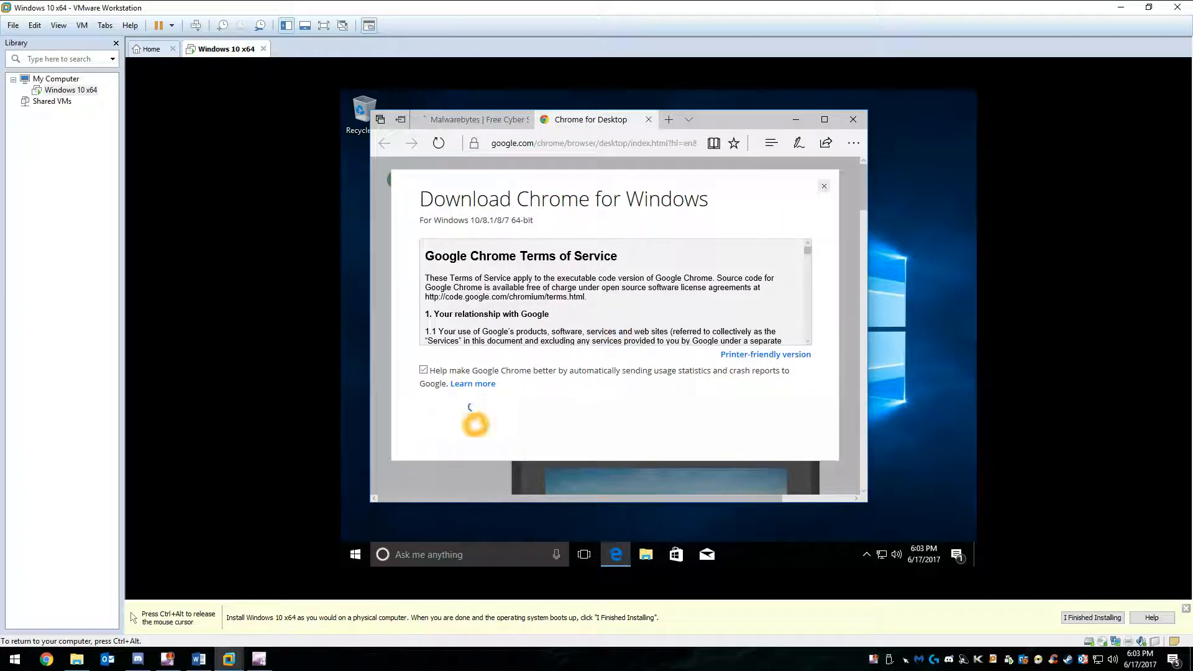
click(597, 479)
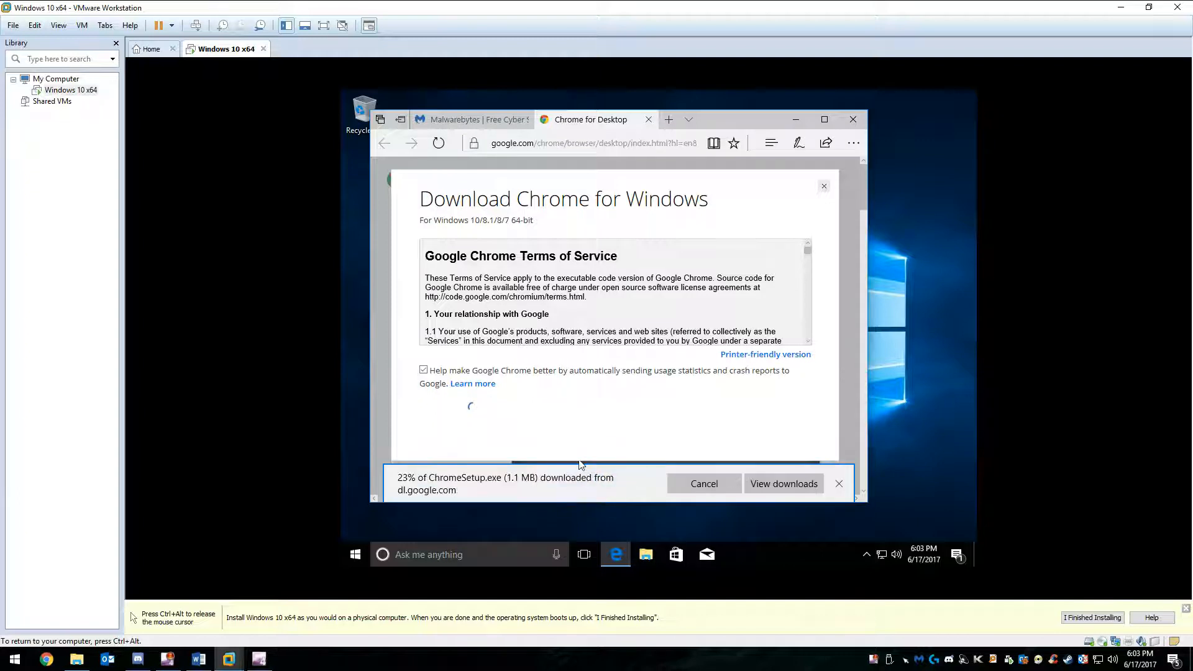
- Download the free version of Malwarebytes from the Malwarebytes home page
click(460, 118)
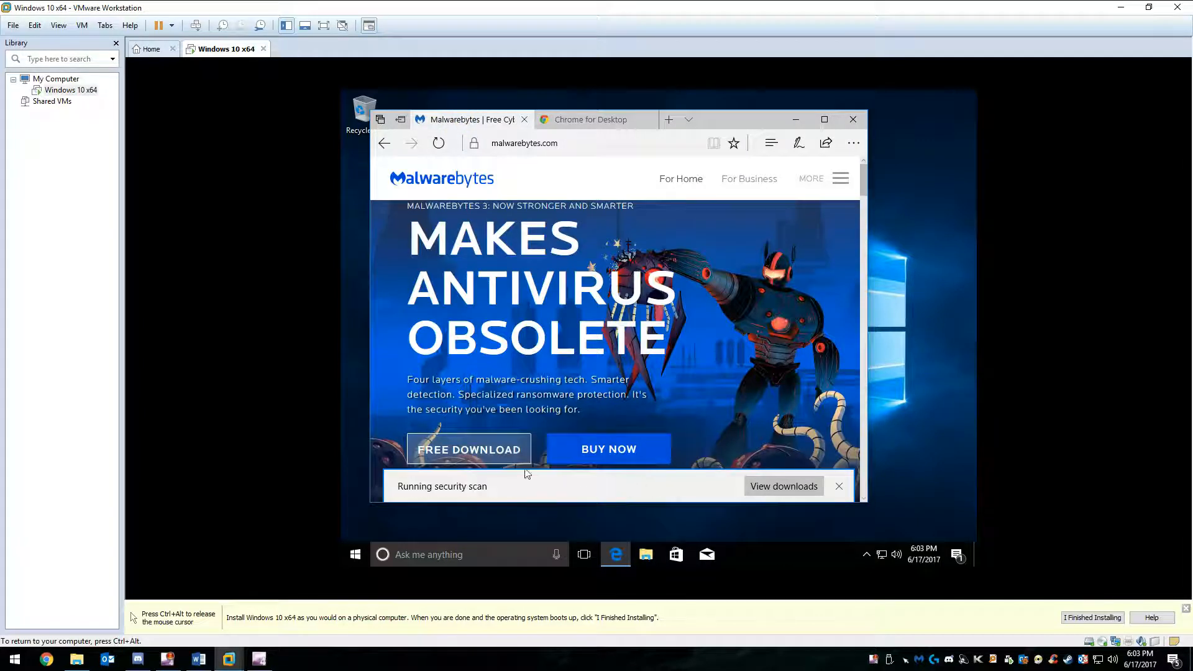
click(513, 464)
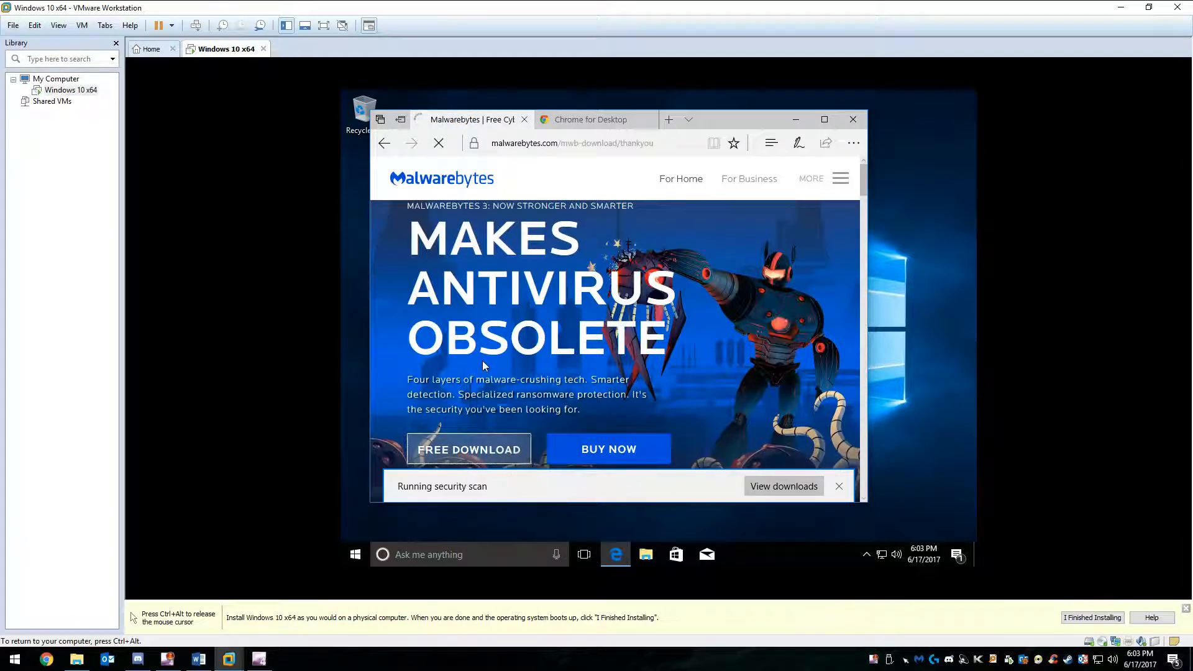
scroll(491, 447, down, 3)
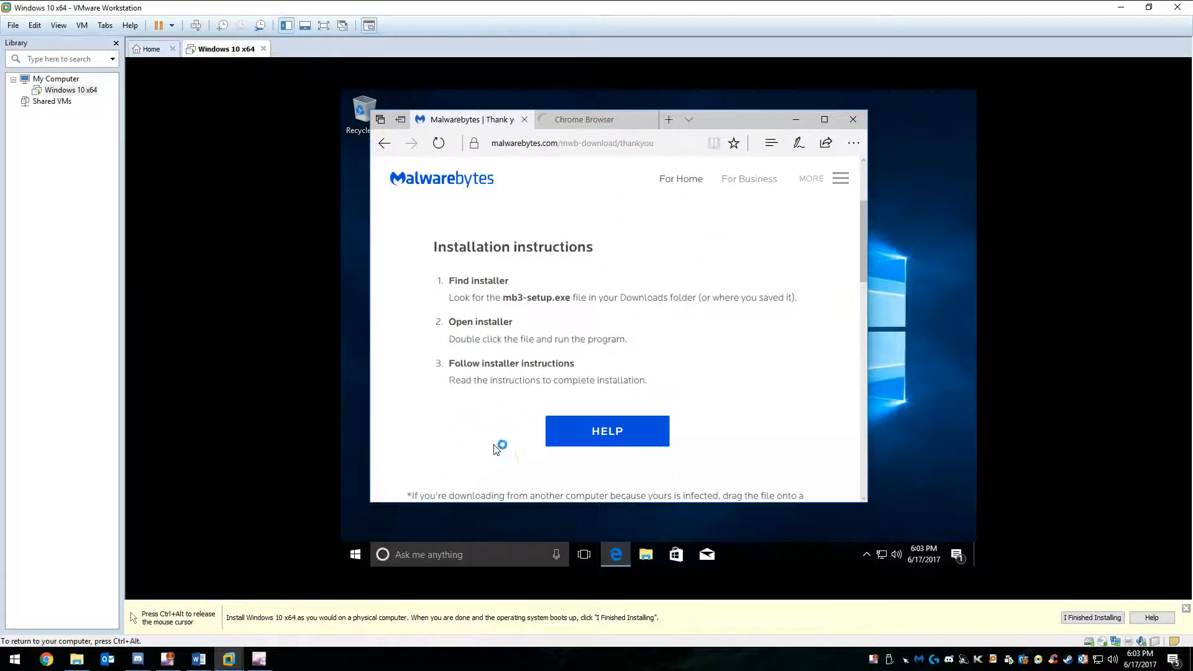
scroll(547, 453, down, 3)
click(603, 478)
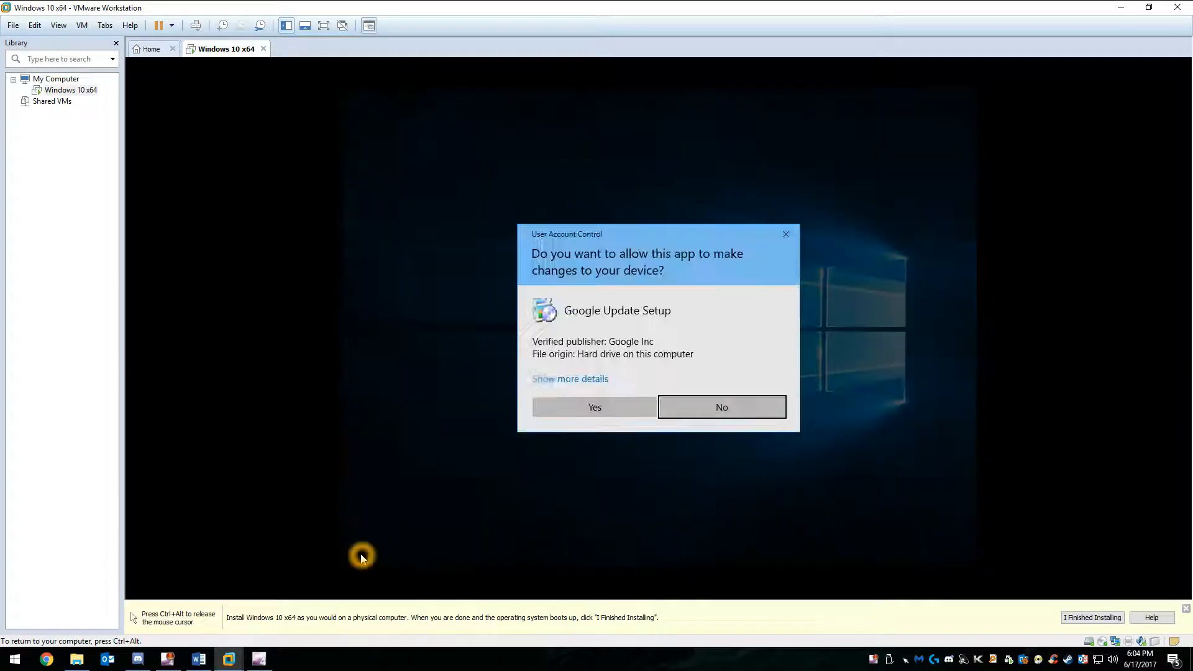
- Allow Google Update Setup and the Malwarebytes installer to make changes to the device
click(617, 409)
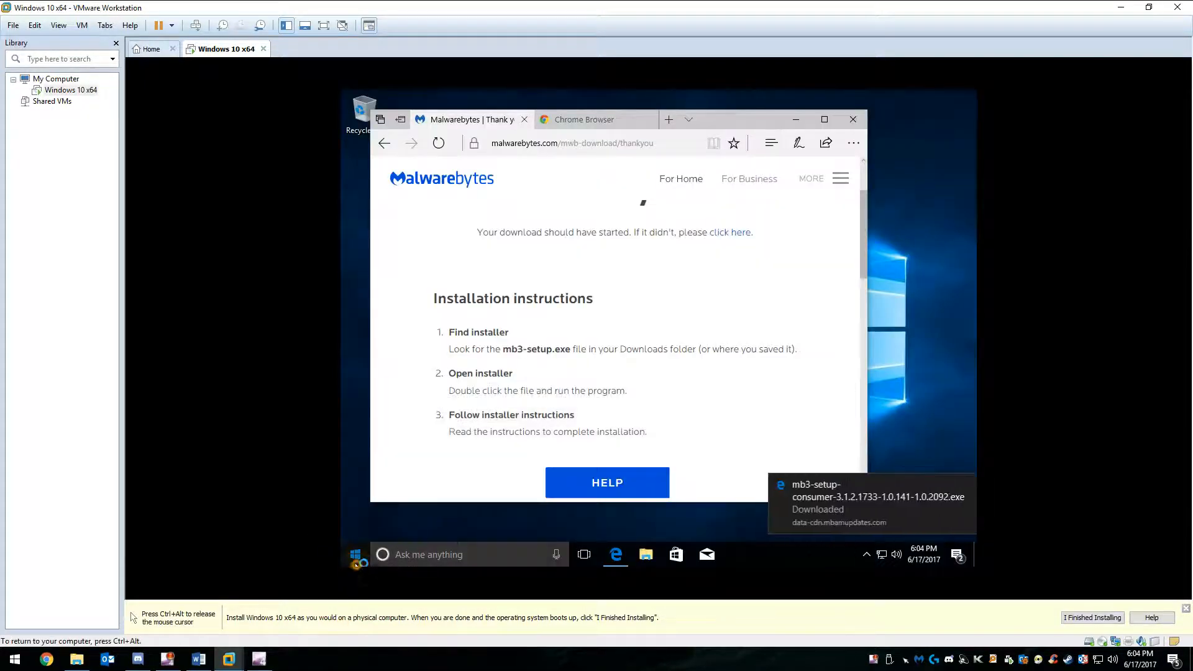
click(356, 556)
click(356, 558)
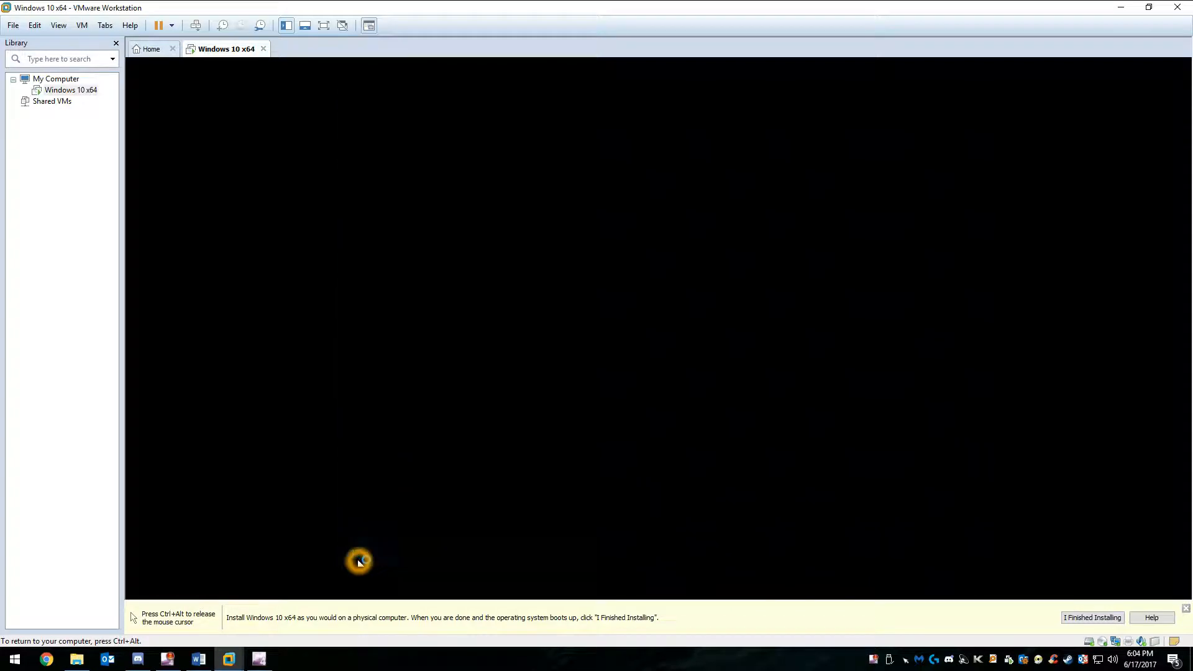
click(598, 407)
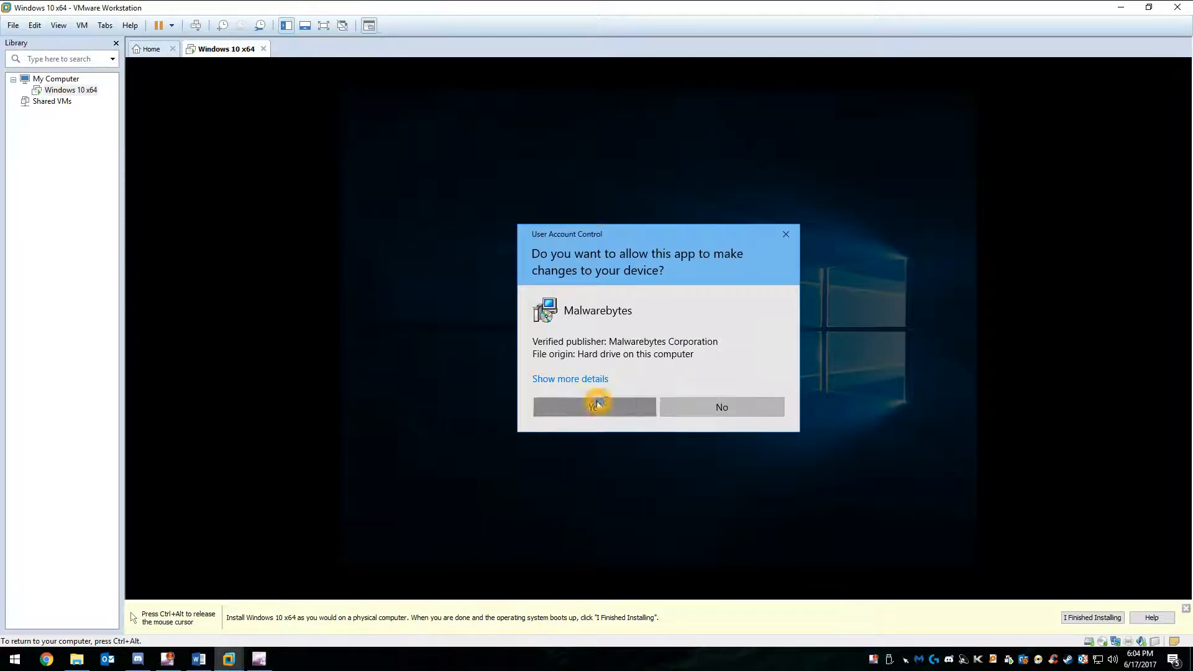
- Search the Start menu for upda and open the Settings app
key(super)
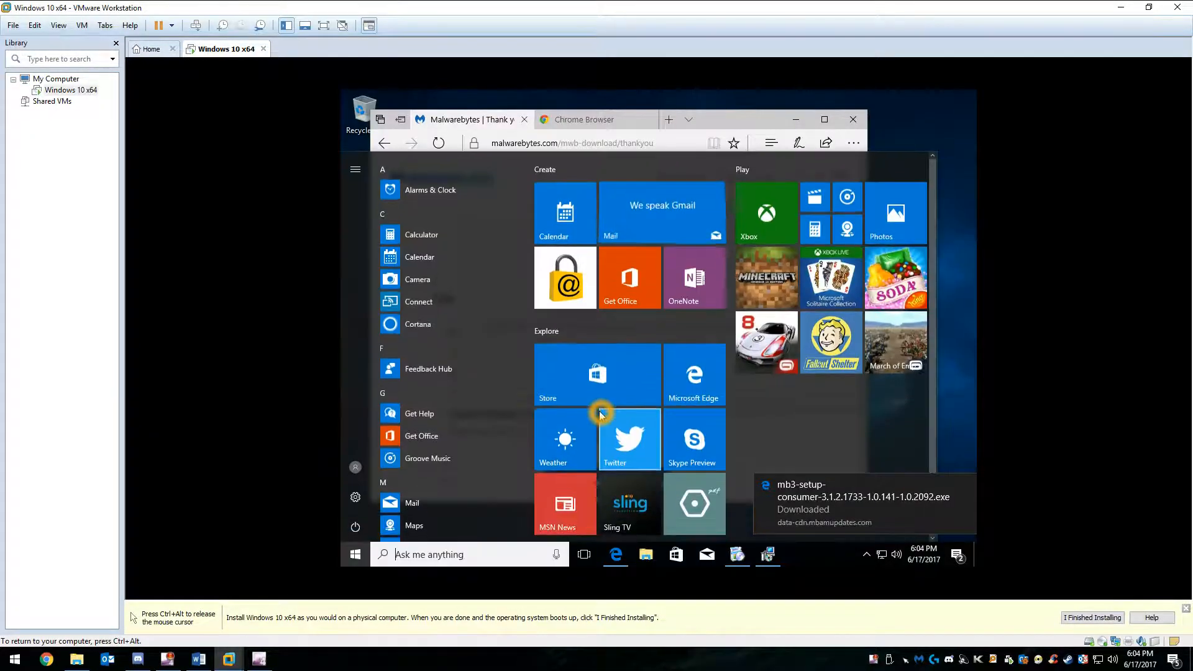
text(upda)
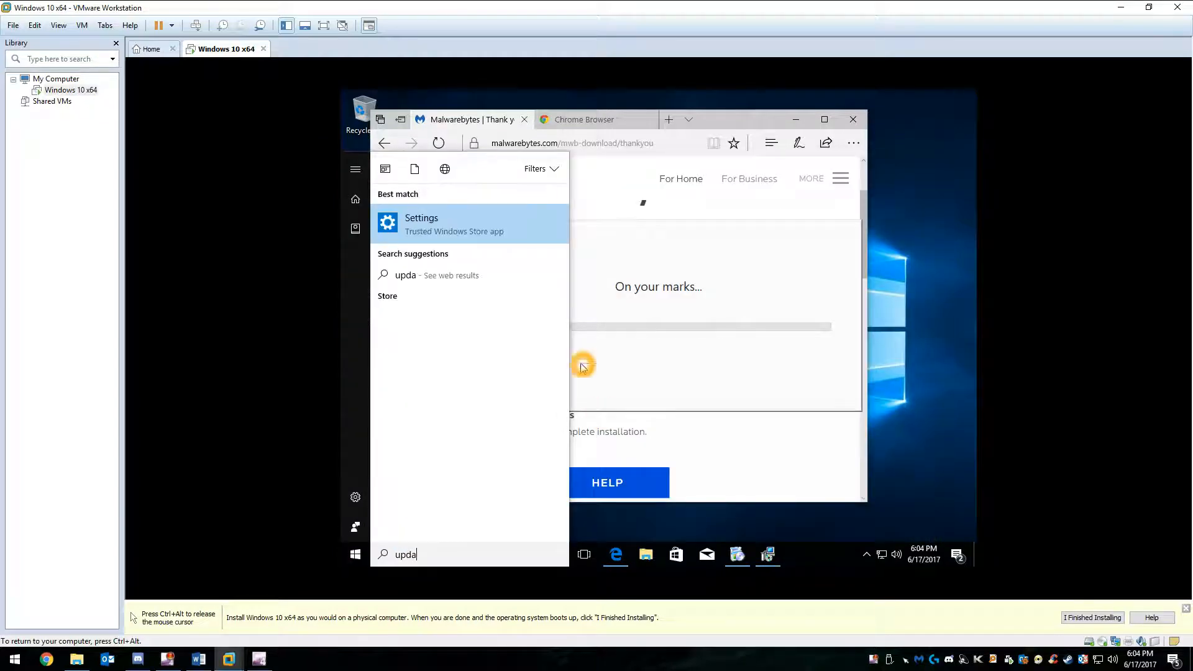
click(467, 229)
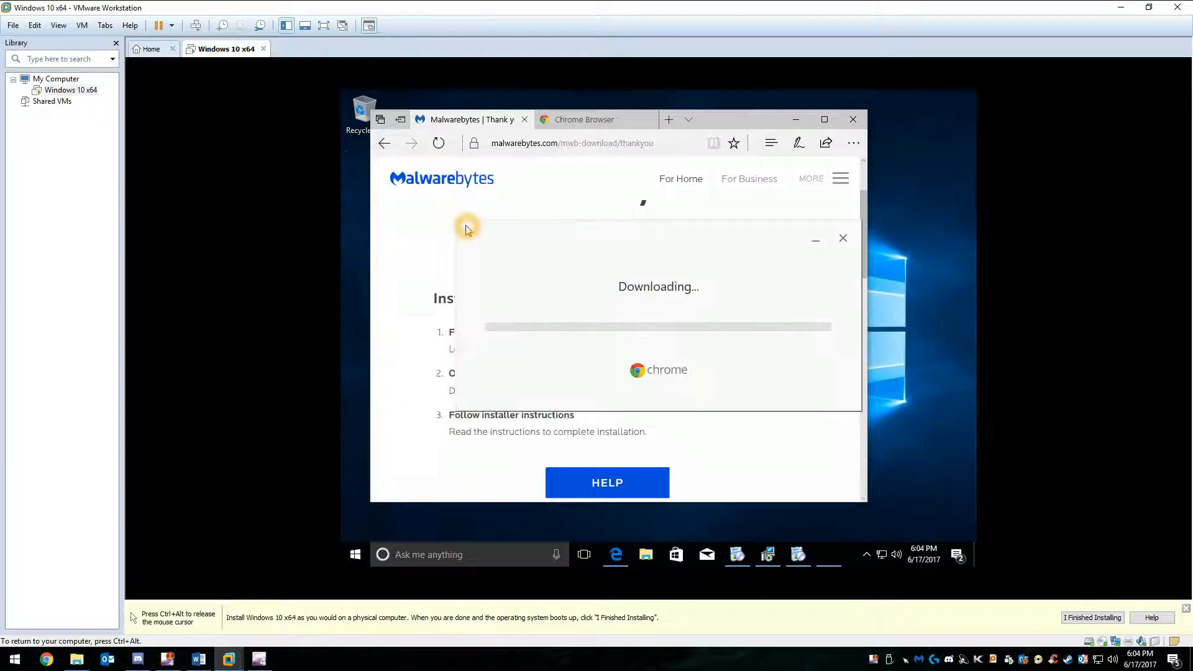
- Find the Windows Update page by searching the settings for update, and check for updates
click(598, 208)
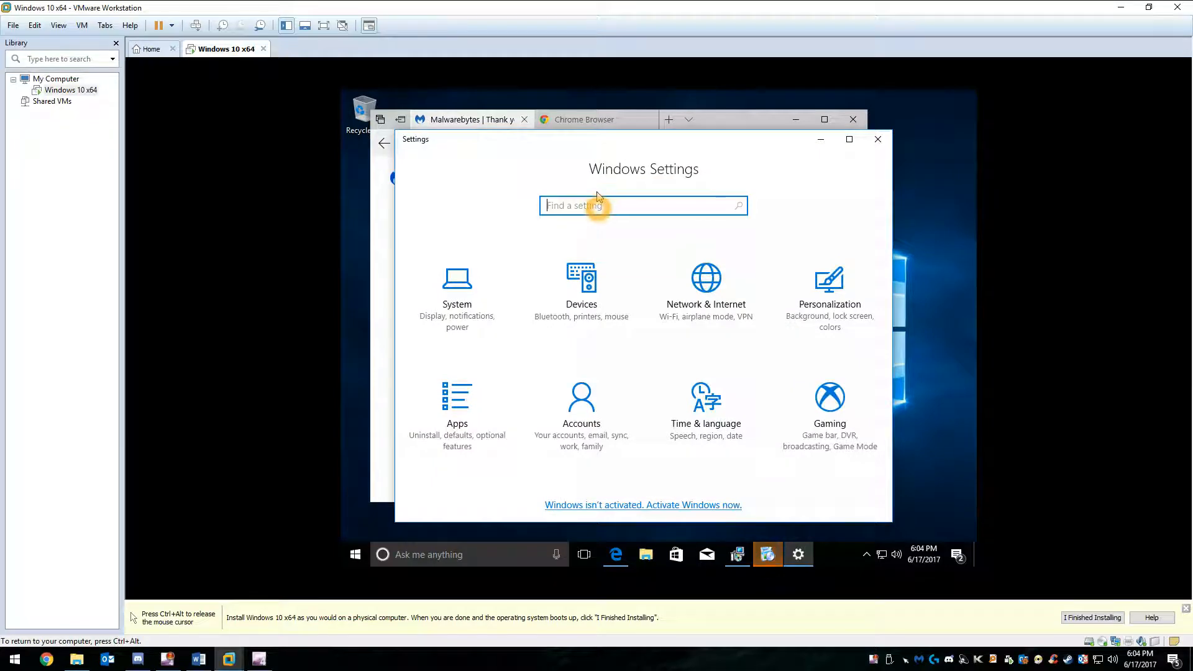
text(update)
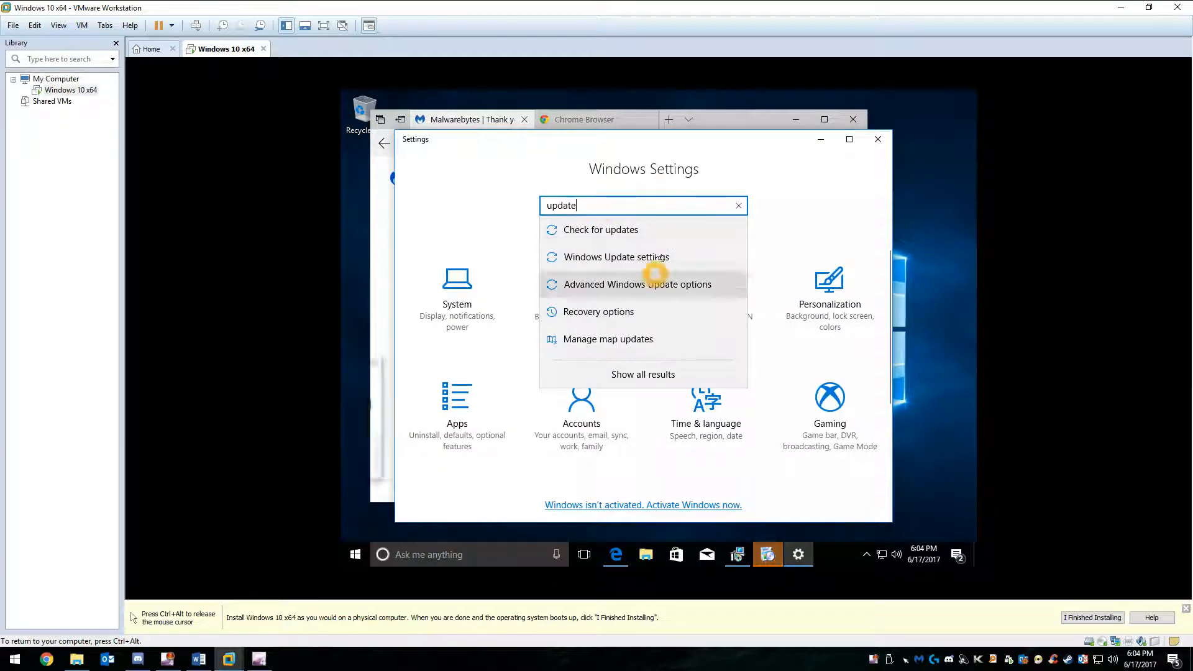
click(652, 241)
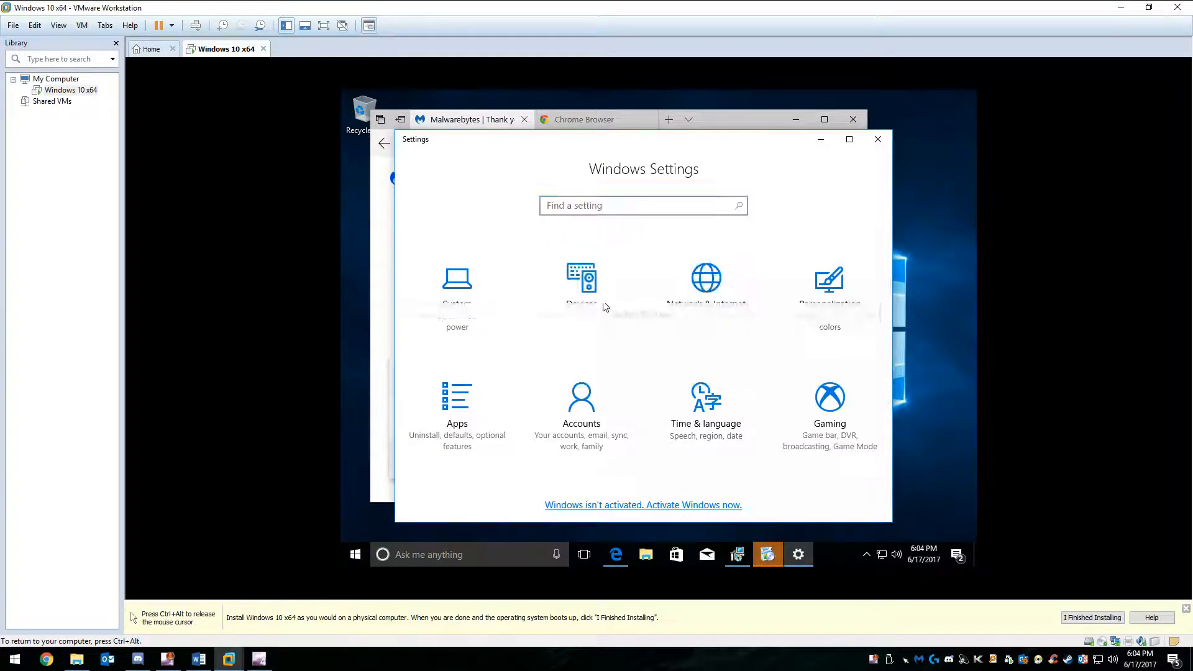
click(690, 285)
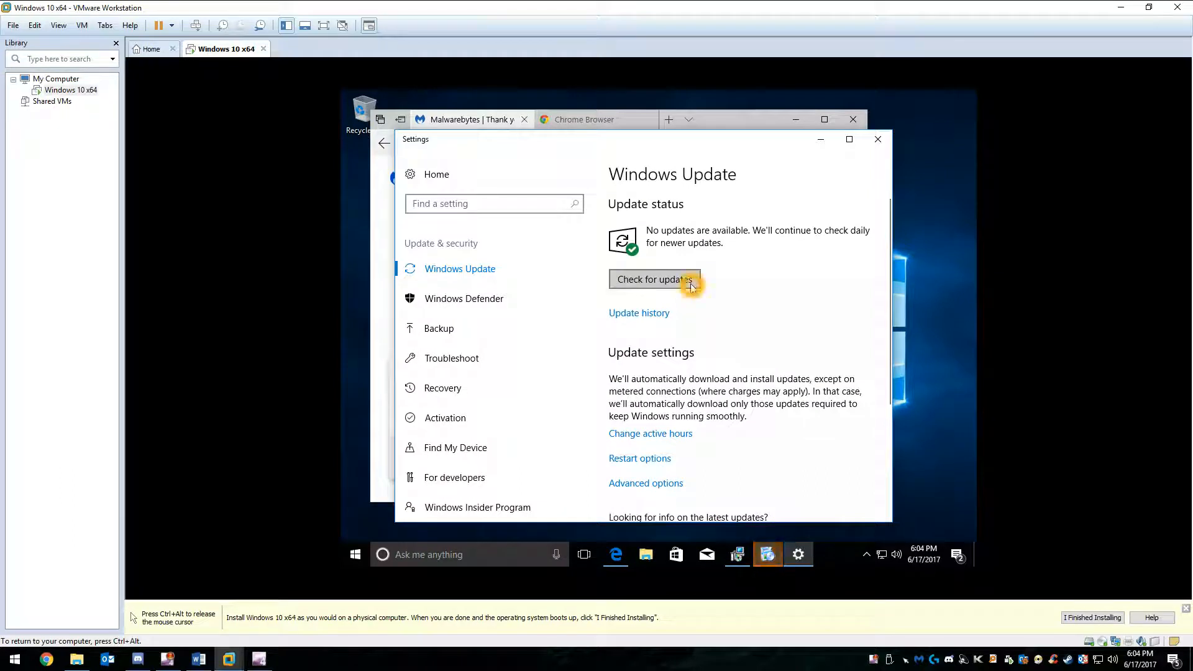
- Check for Windows updates again and minimize the Settings window while the check runs
click(688, 287)
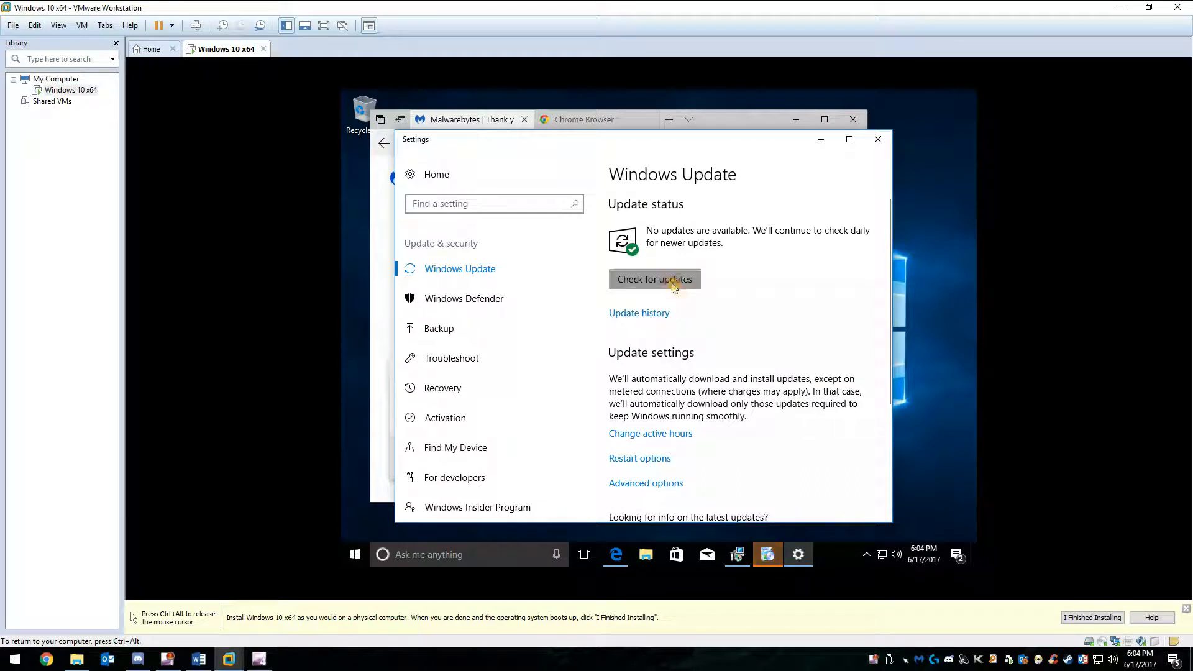
click(817, 144)
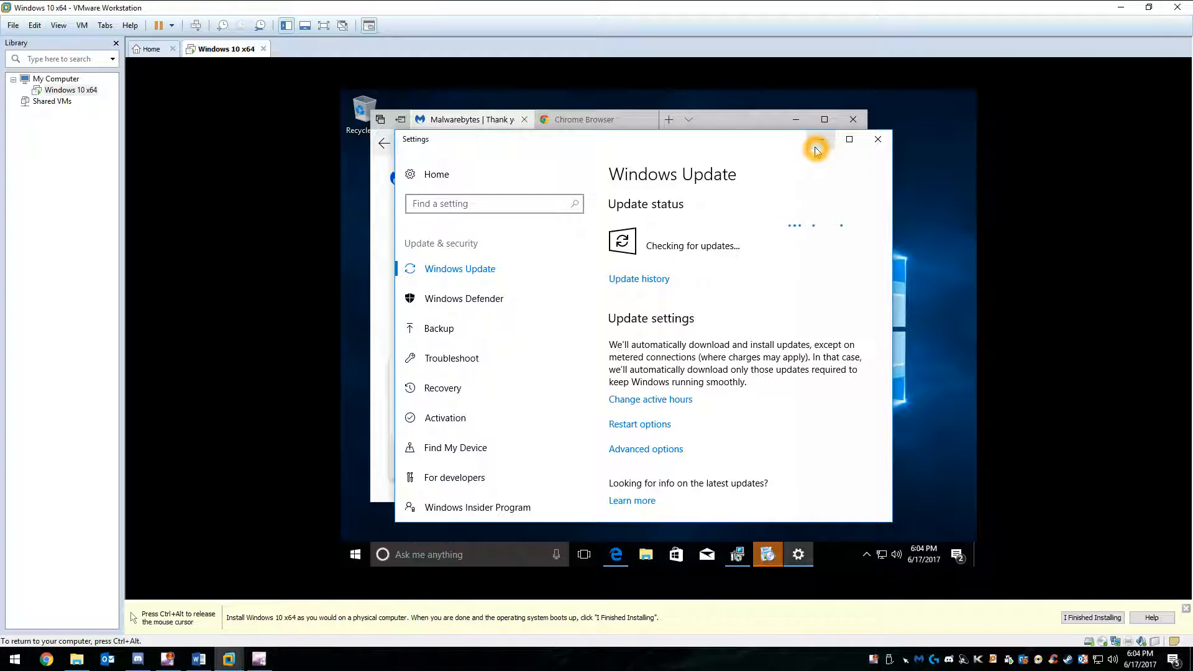
click(816, 149)
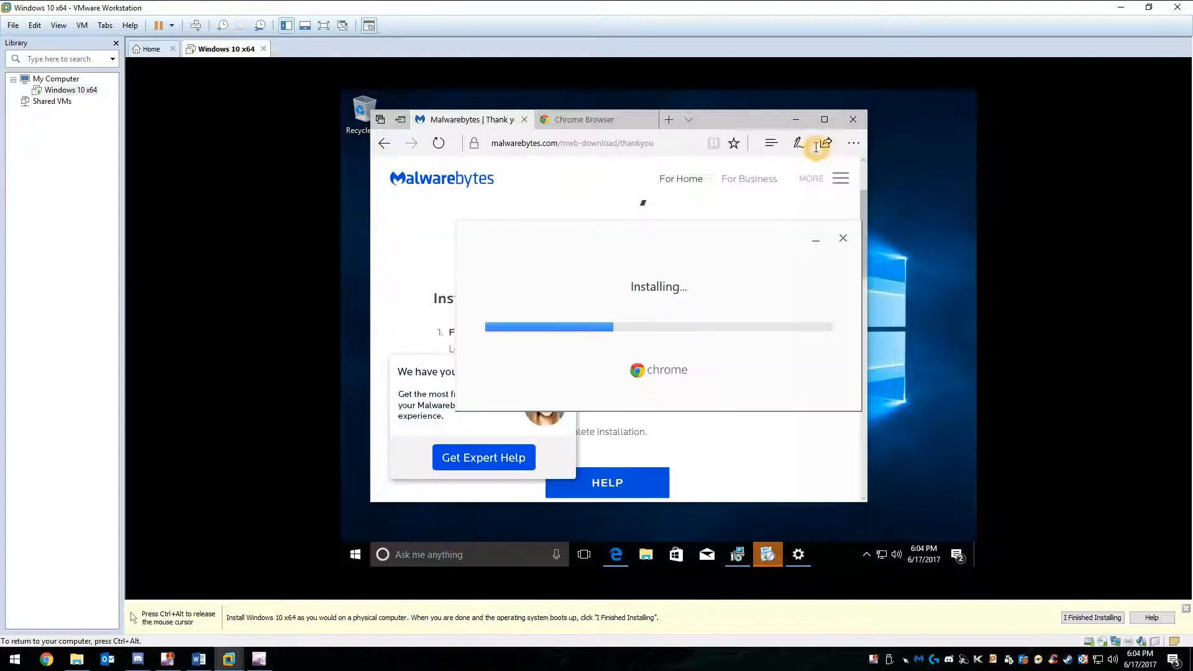
- Close the Edge browser with all its tabs, and close the Welcome to Chrome window
click(850, 127)
click(594, 336)
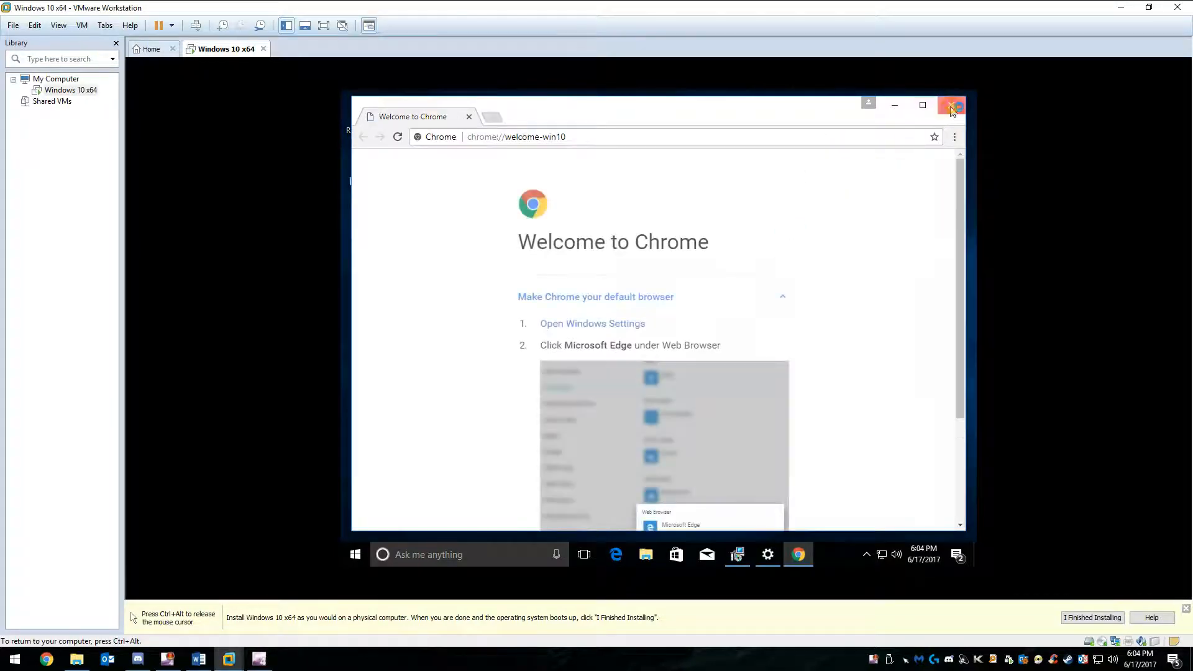
click(951, 107)
- Install Malwarebytes by accepting the license agreement and keeping the default setup options, including the desktop shortcut
click(684, 348)
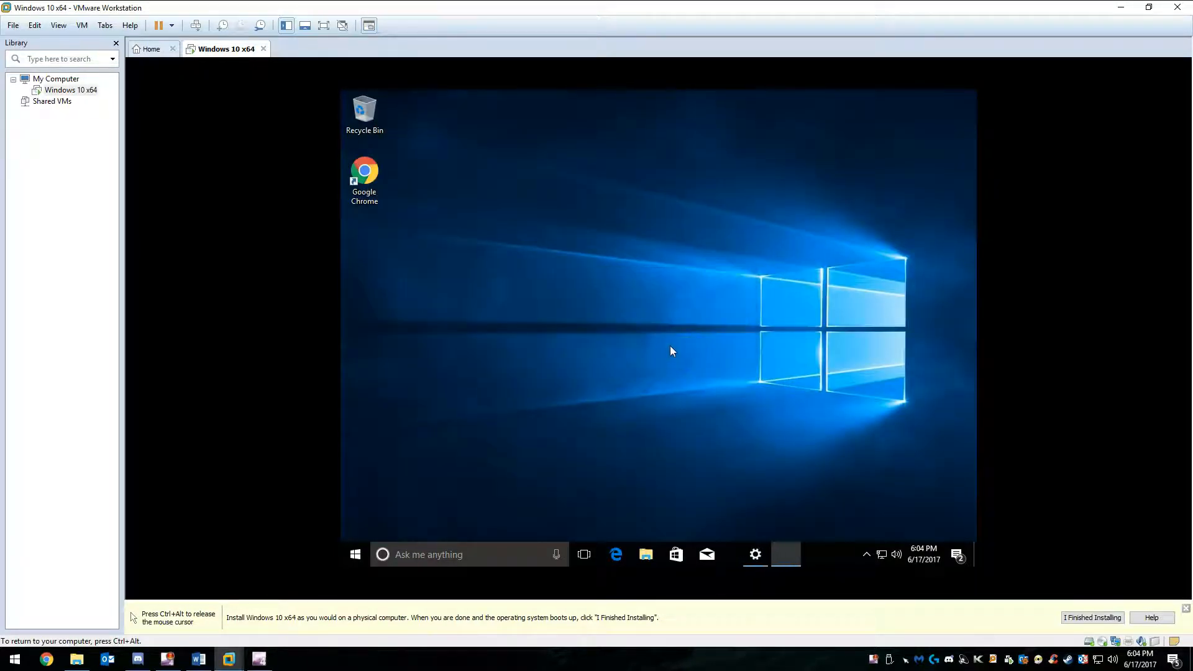
click(732, 421)
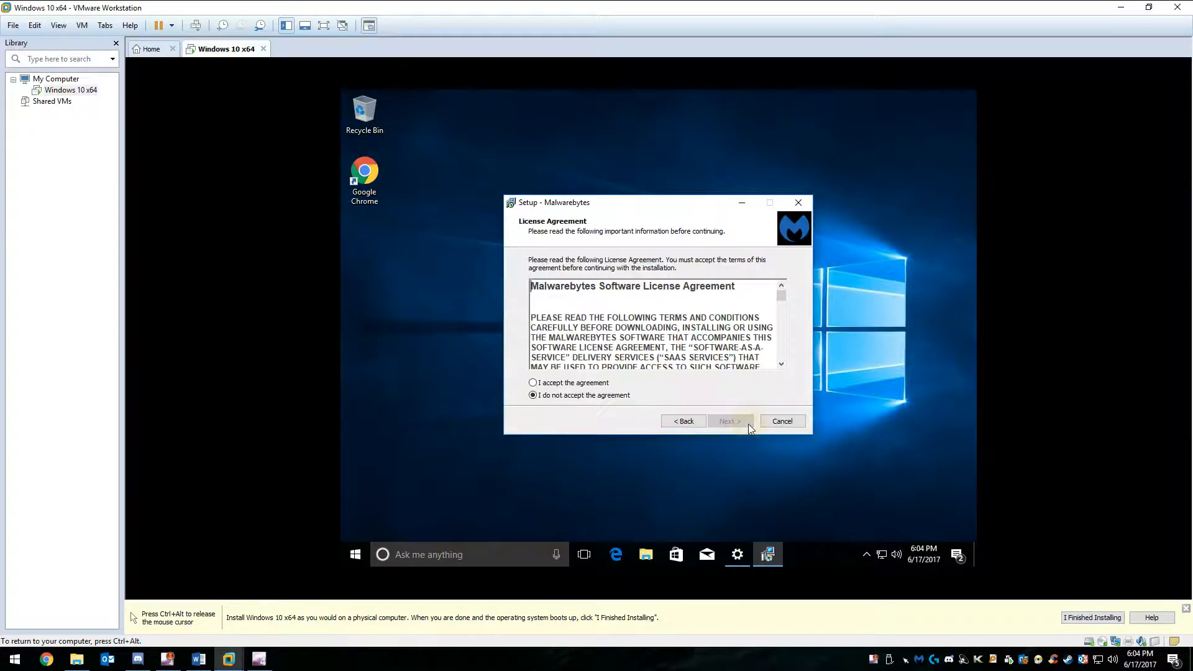
click(609, 385)
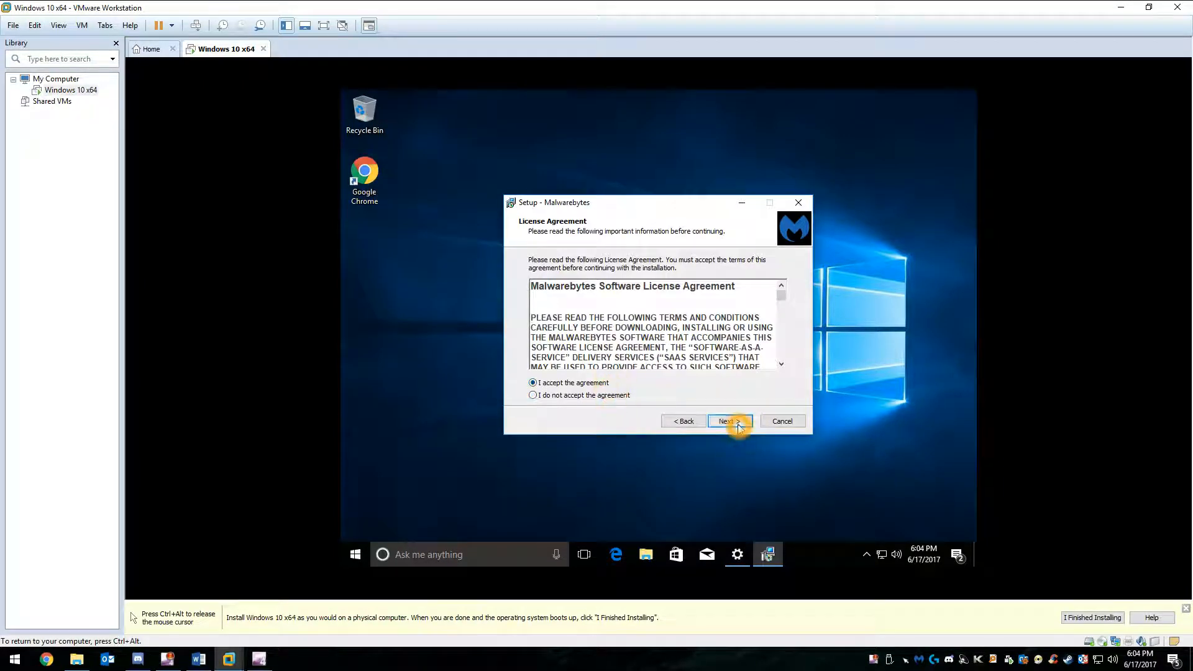
click(737, 423)
click(738, 423)
click(739, 422)
click(738, 422)
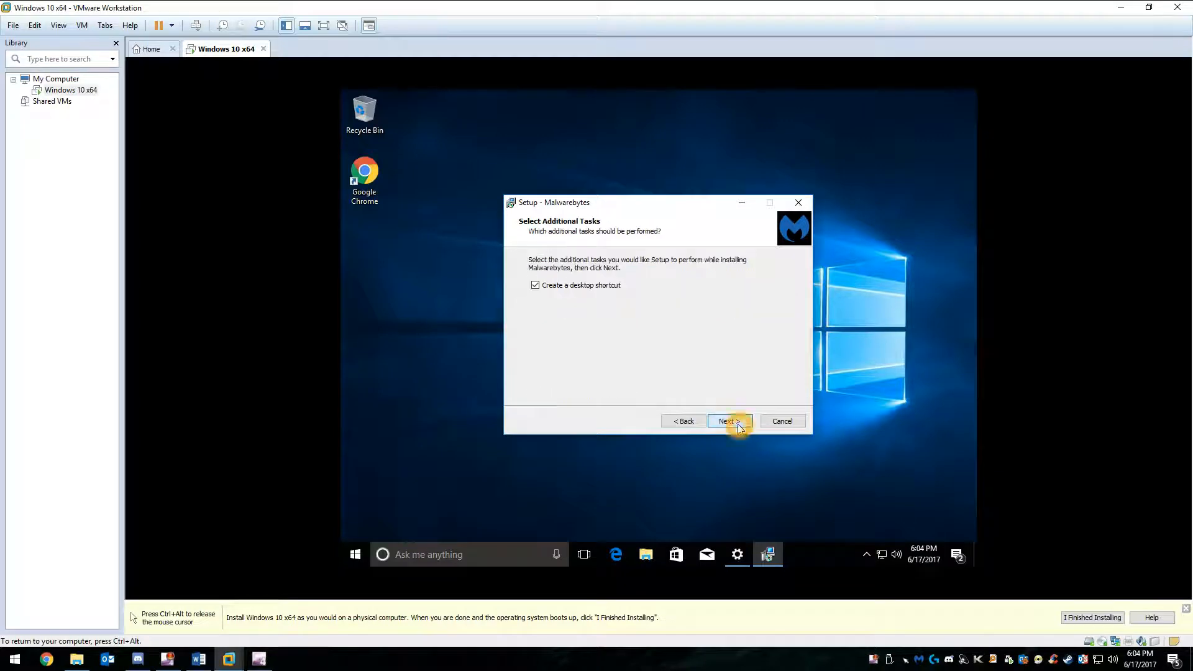
click(738, 423)
click(738, 423)
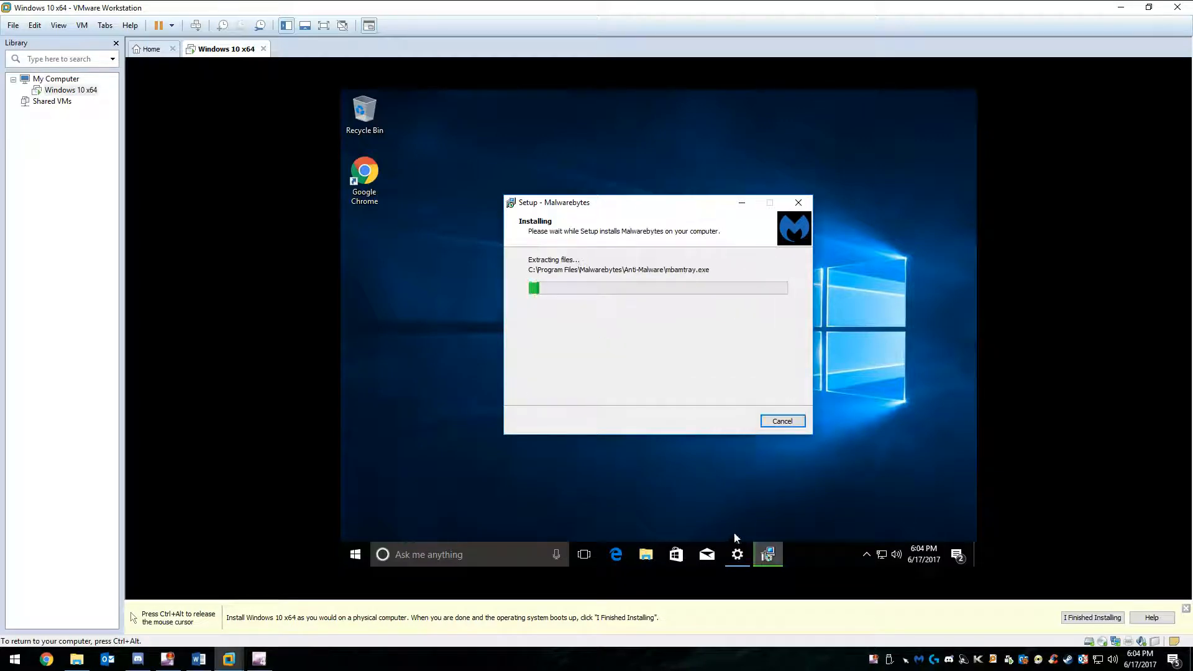
- Bring back the Settings window to look at the Windows Update status
click(737, 555)
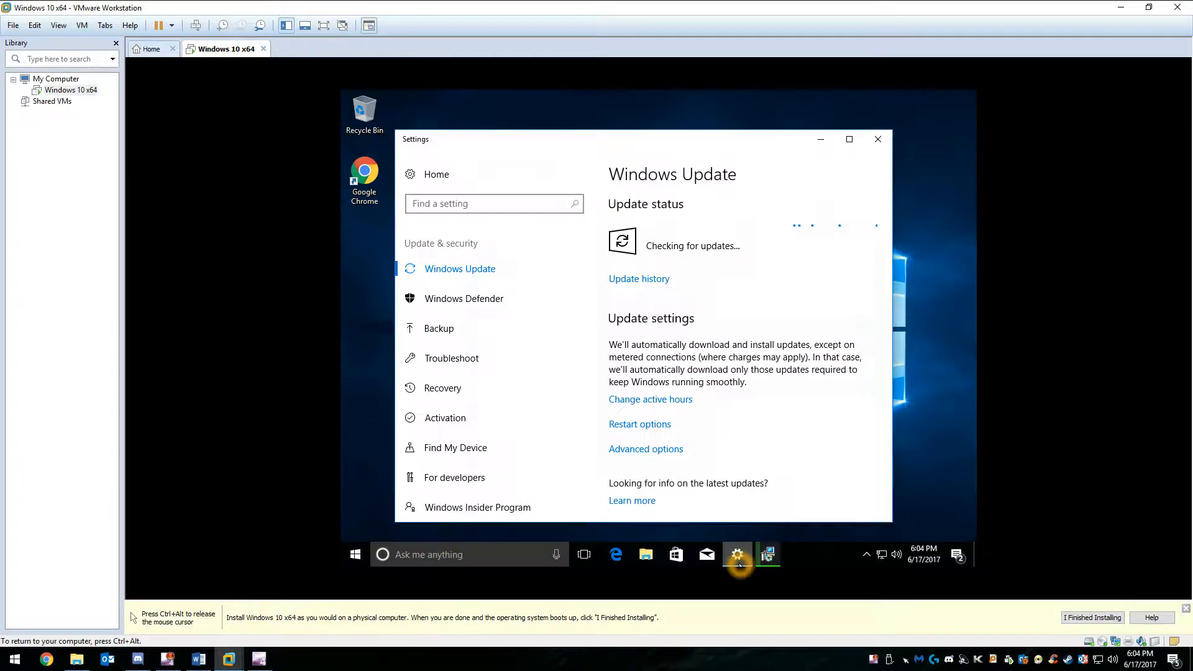
scroll(717, 341, down, 1)
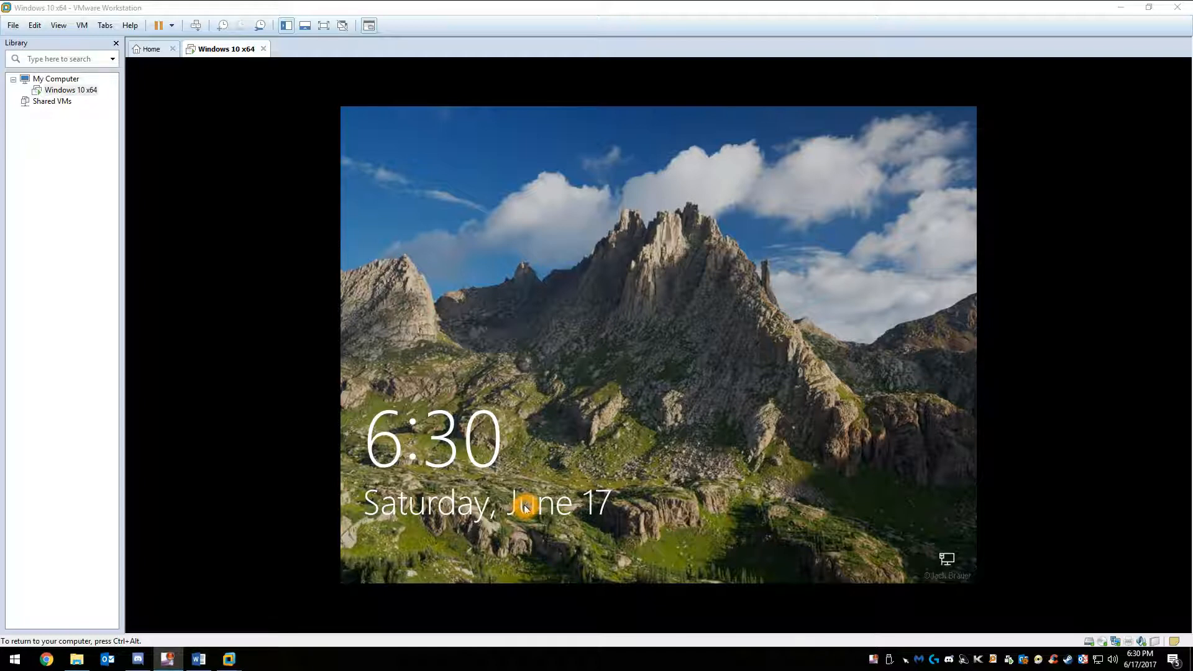
- Dismiss the virtual machine's lock screen and sign in to Windows with the account password
click(525, 506)
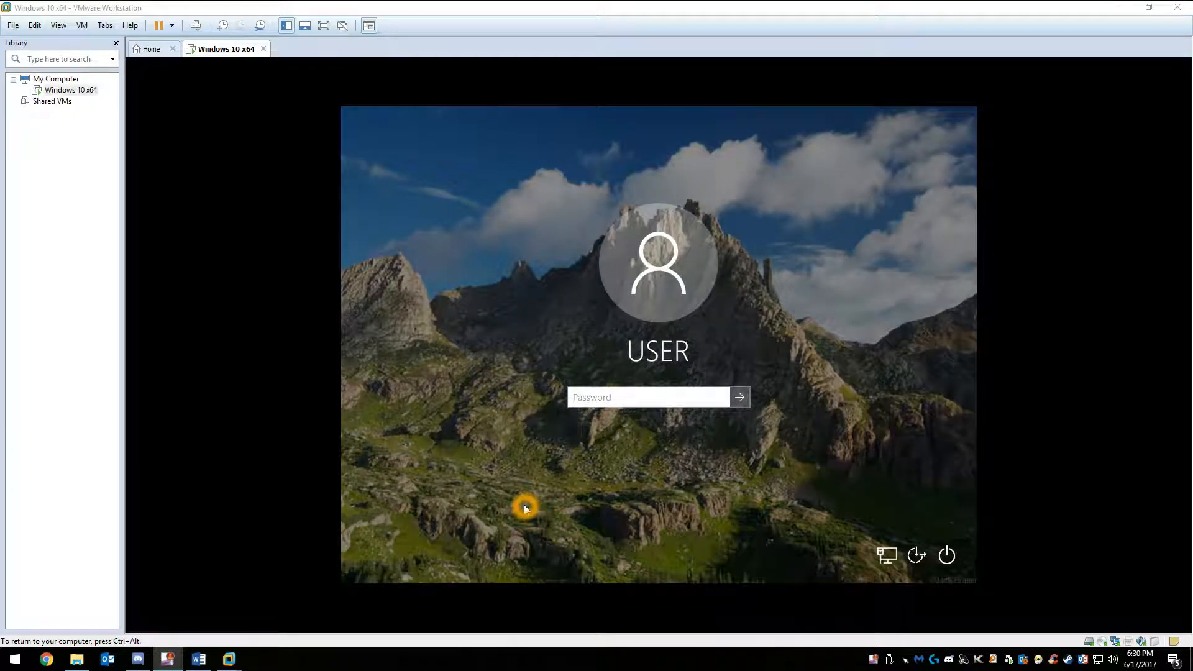
text(••••)
key(Return)
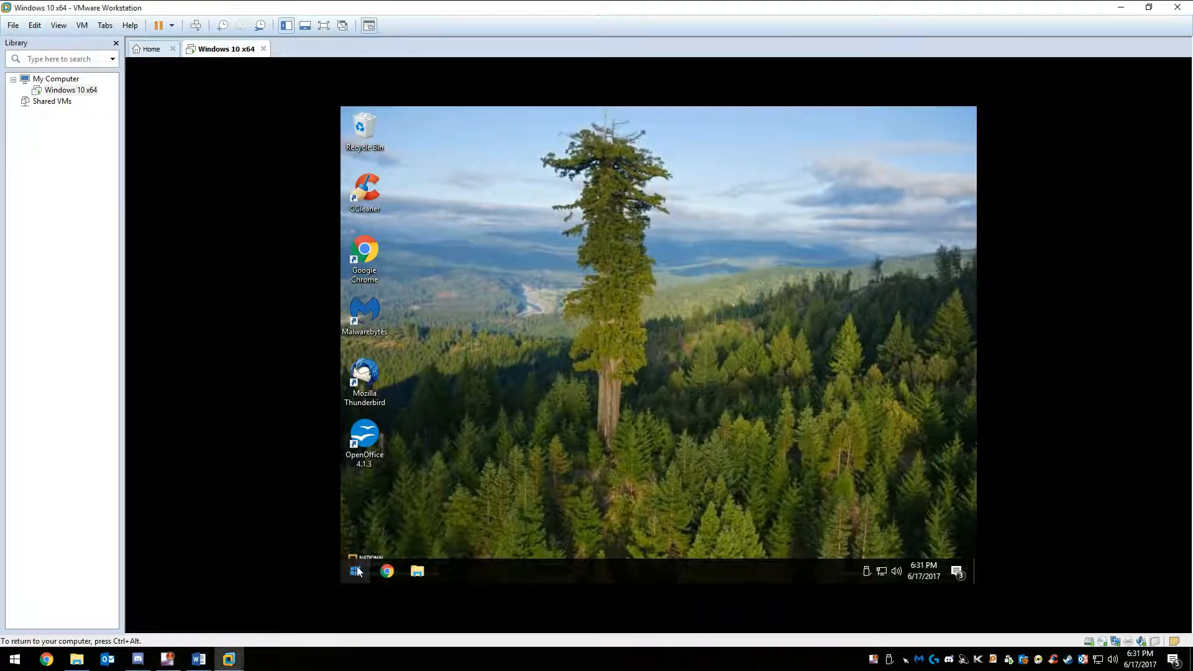
- Search the Start menu for clean and open Disk Cleanup
click(396, 504)
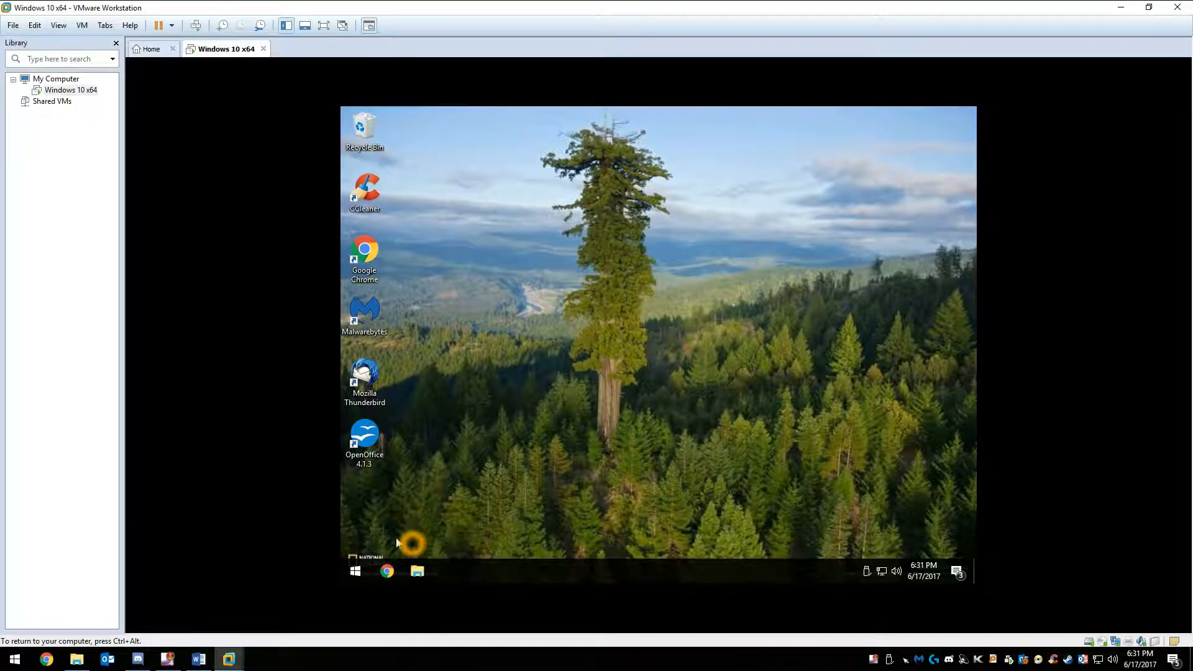
click(357, 571)
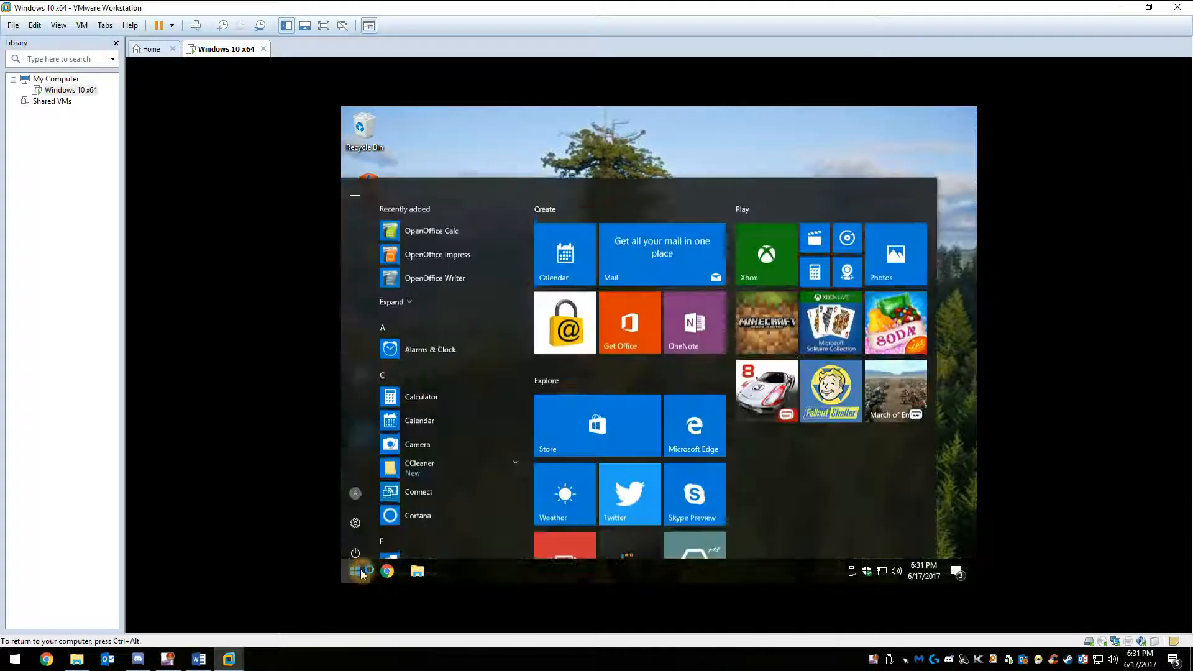
click(418, 479)
text(clean)
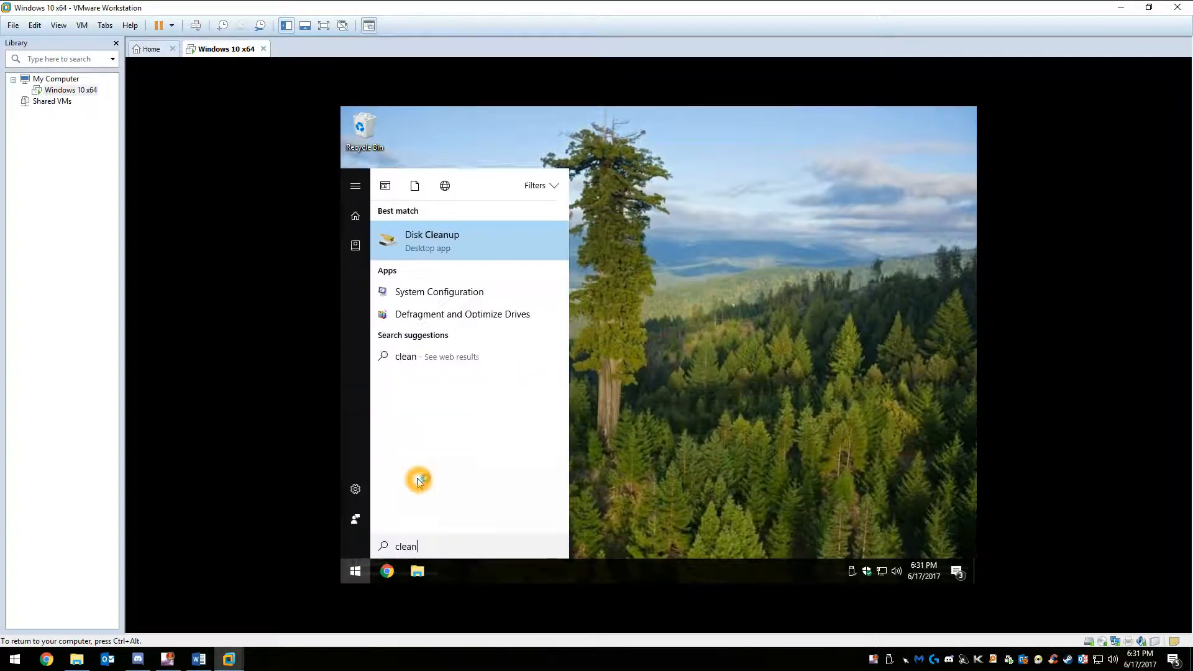
click(422, 240)
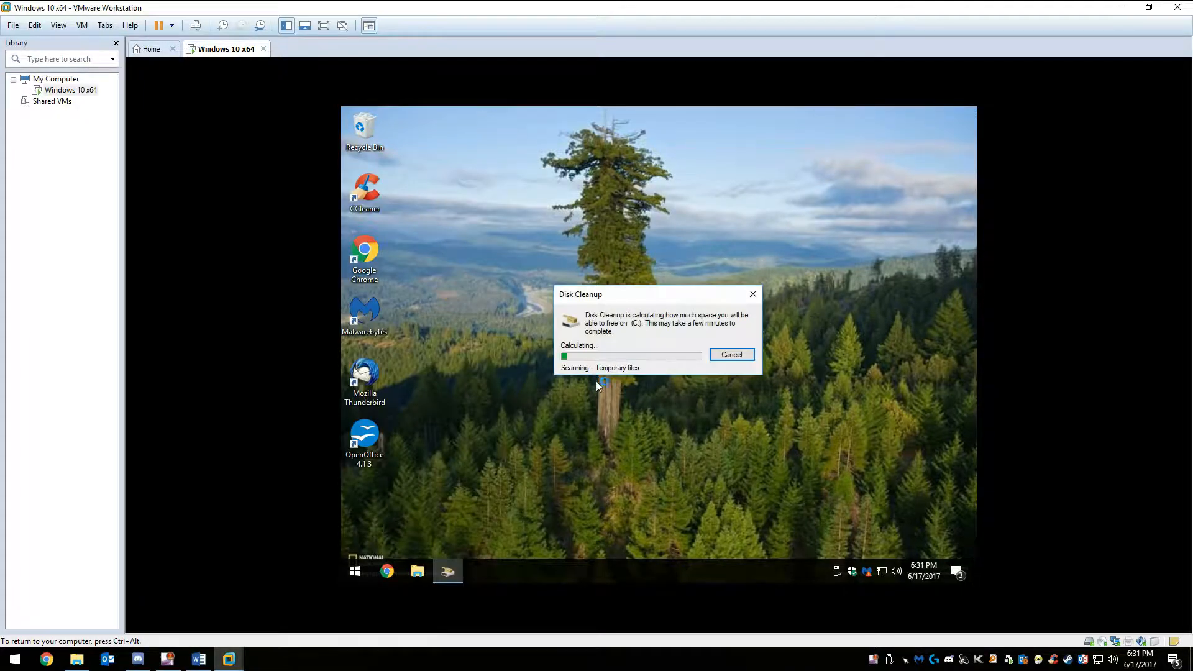
- Include error reports, DirectX Shader Cache, Delivery Optimization Files, Recycle Bin, RetailDemo content and temporary files in the cleanup, and permanently delete all selected files
click(440, 296)
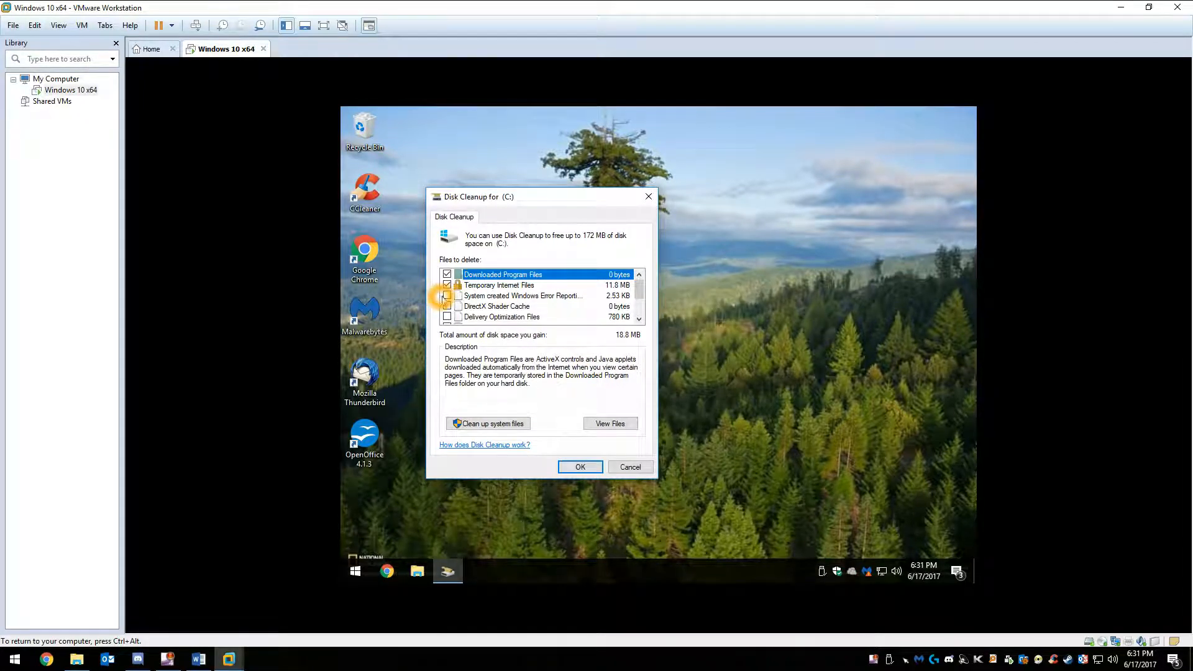
click(447, 306)
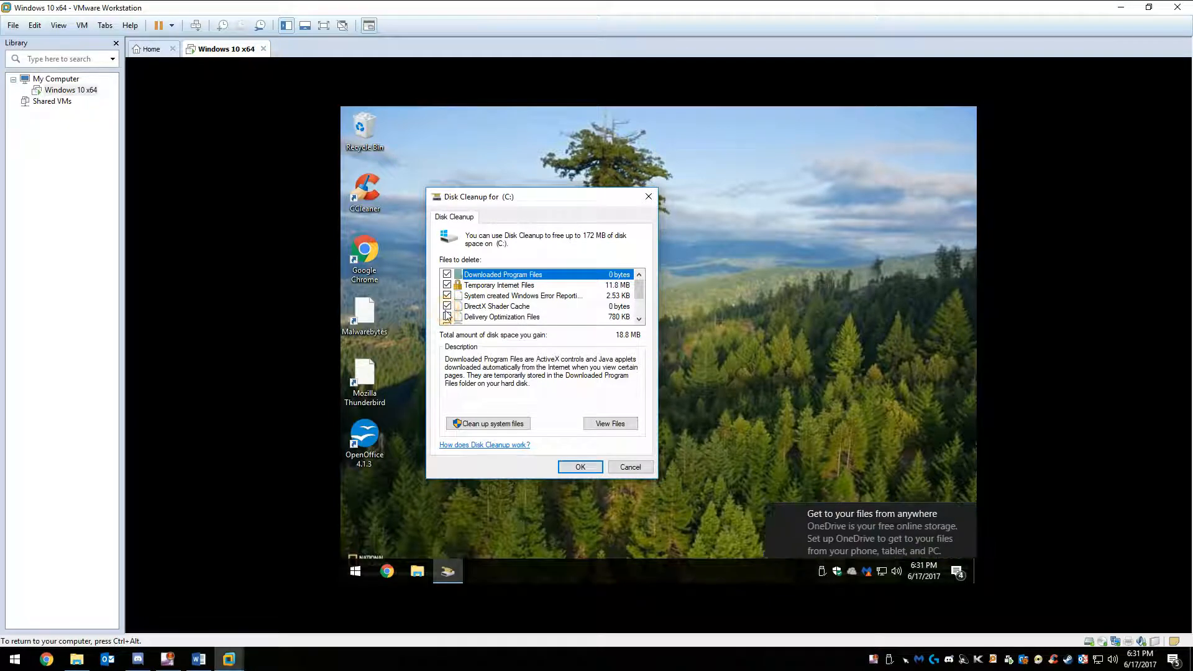
click(446, 317)
scroll(466, 307, down, 2)
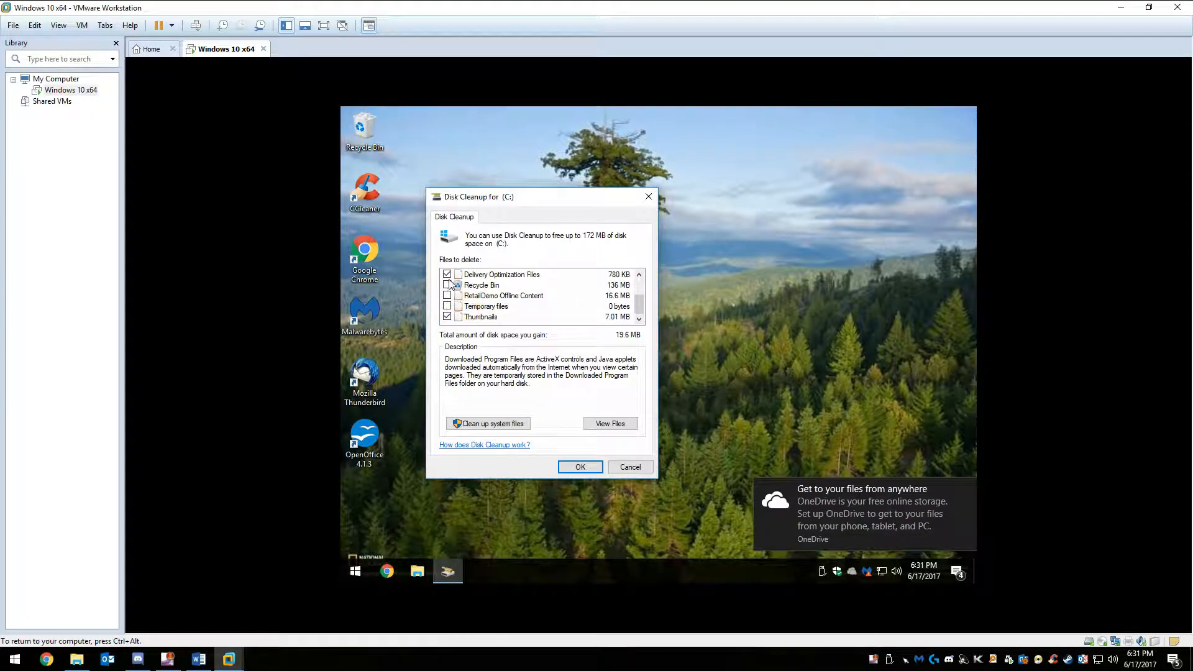
click(447, 285)
click(448, 296)
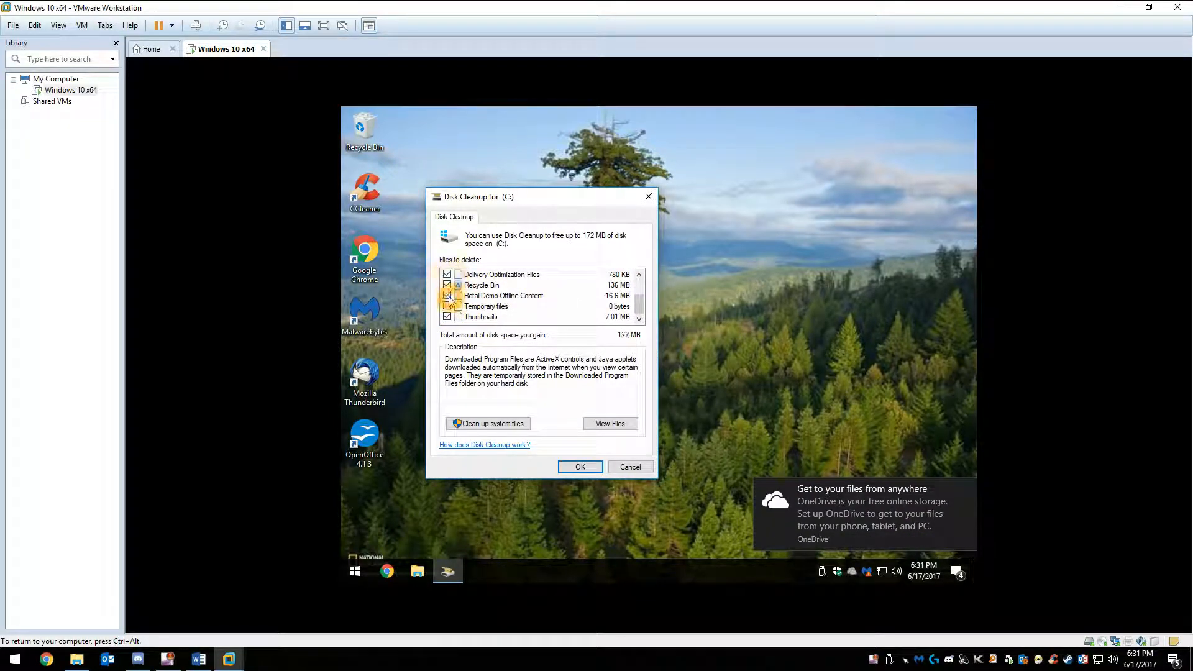
click(447, 306)
click(566, 470)
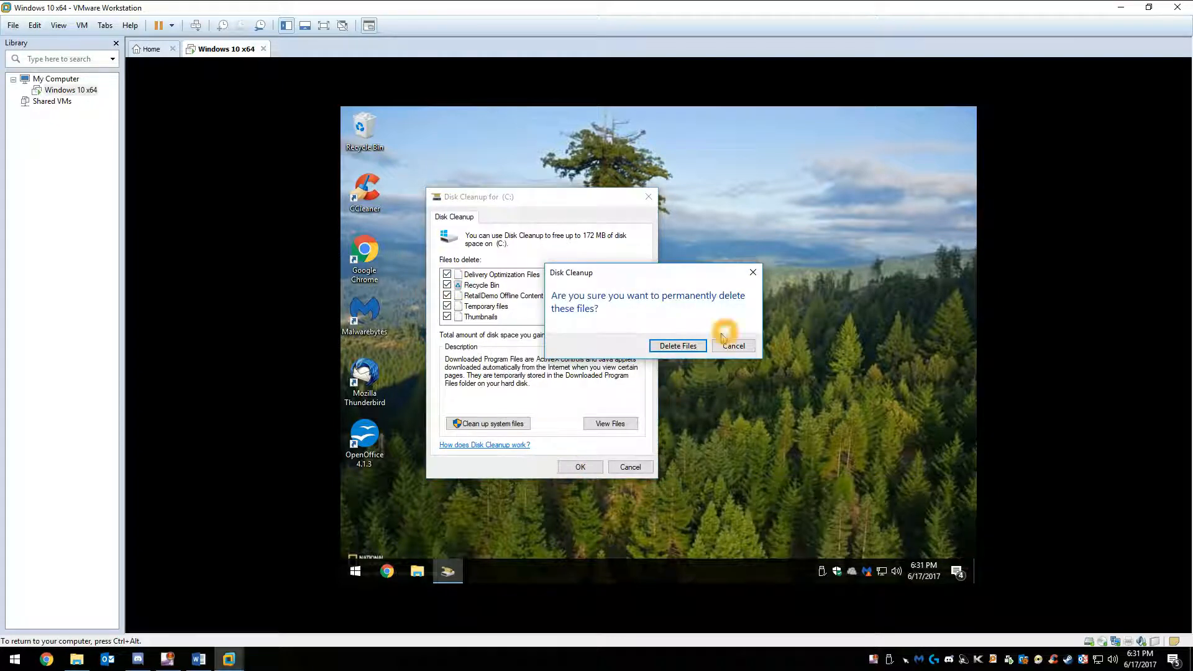
click(689, 352)
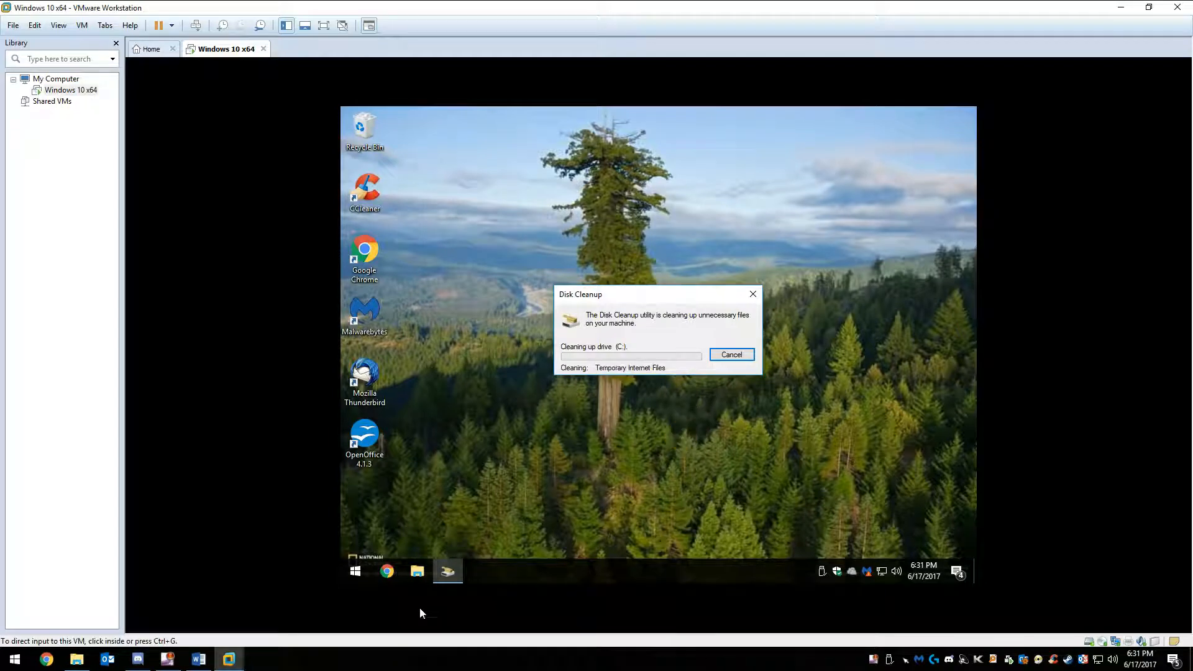
- Delete the OpenOffice, ccsetup531 and Thunderbird installers and the tech_support image from the Downloads folder, and close File Explorer
click(425, 576)
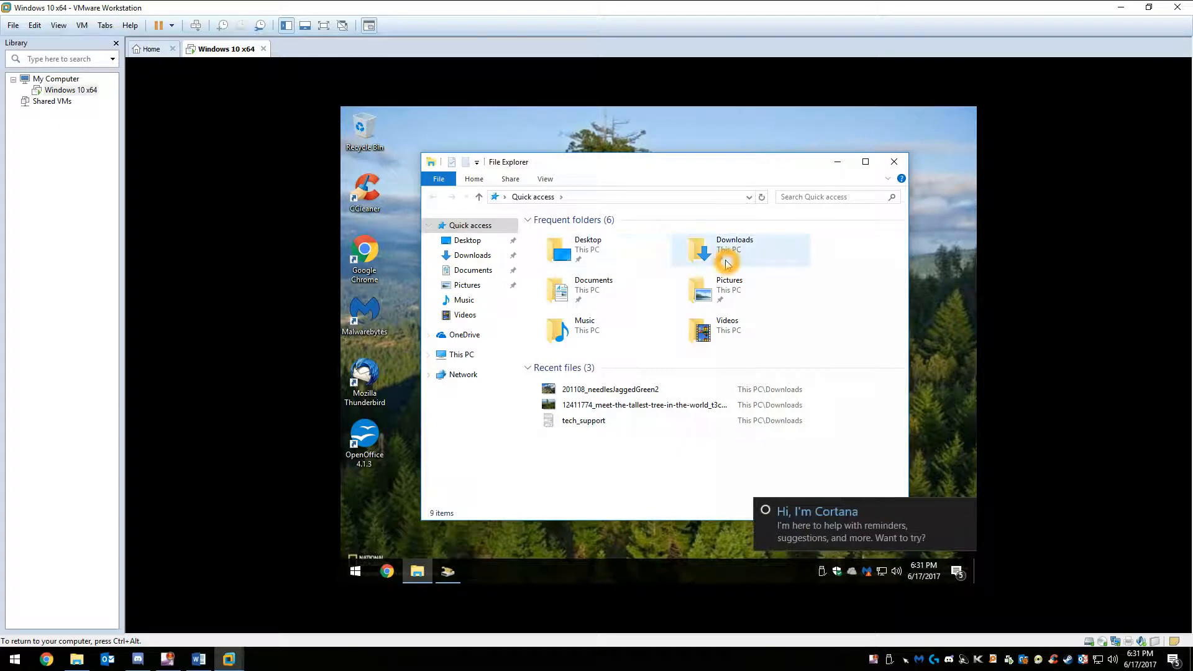
double_click(726, 264)
drag(871, 428, 676, 213)
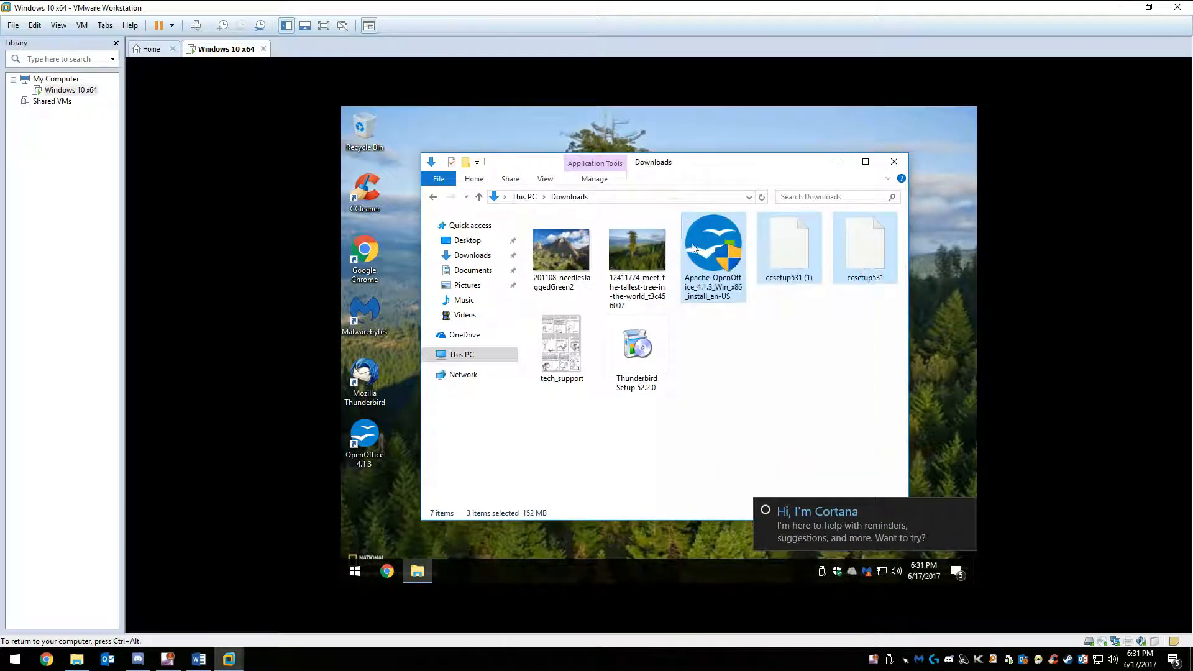
ctrl+click(637, 348)
ctrl+click(573, 356)
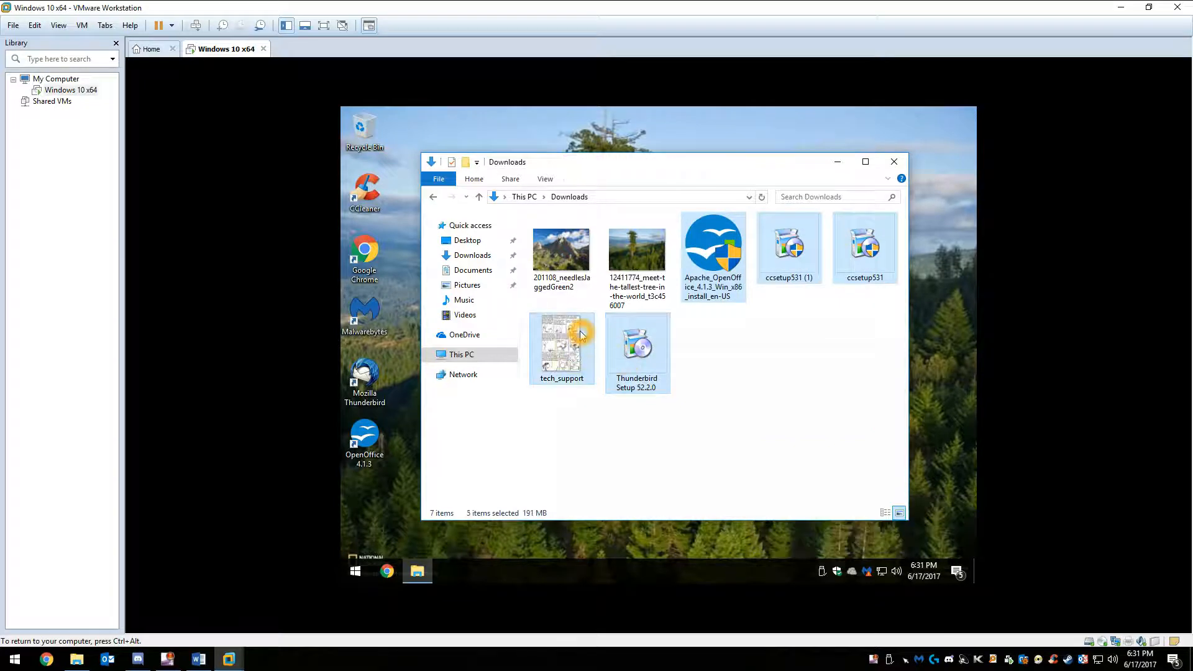
key(Delete)
key(ctrl+alt)
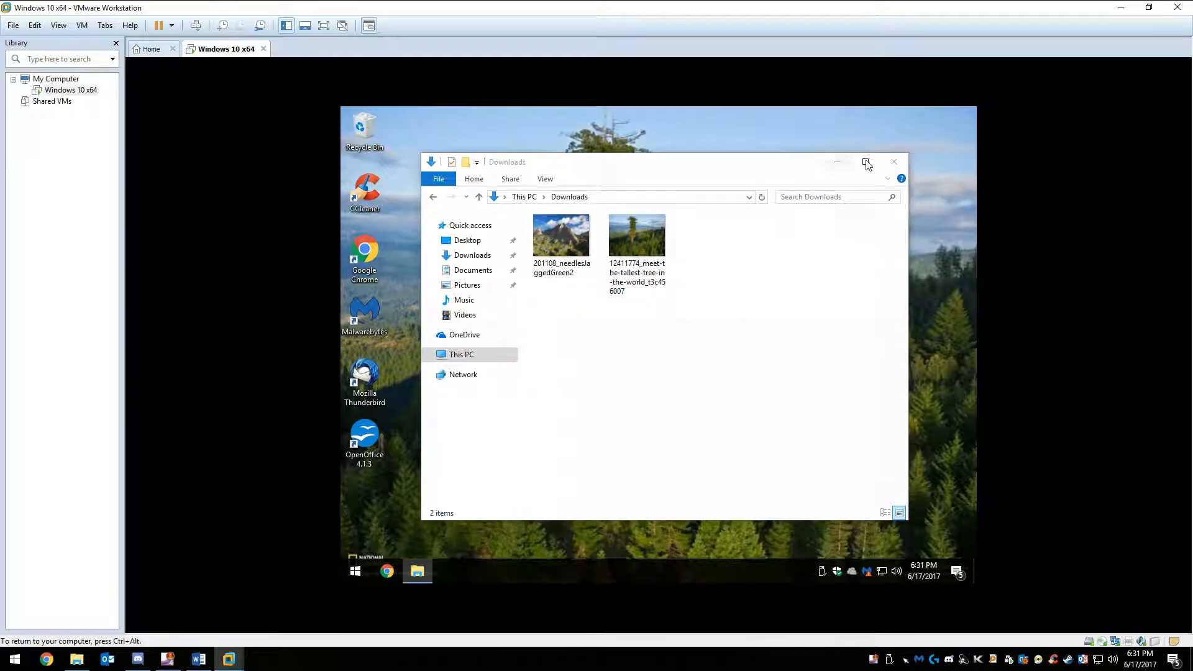
click(895, 163)
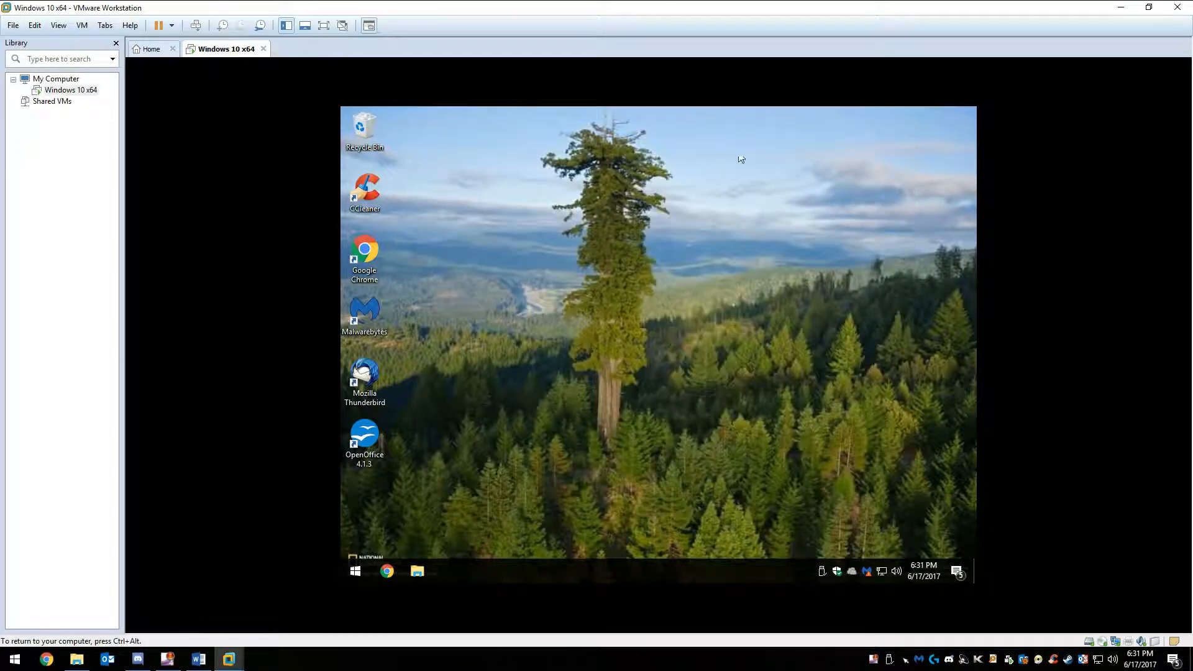
- Empty the Recycle Bin, permanently deleting its items
right_click(392, 153)
click(412, 172)
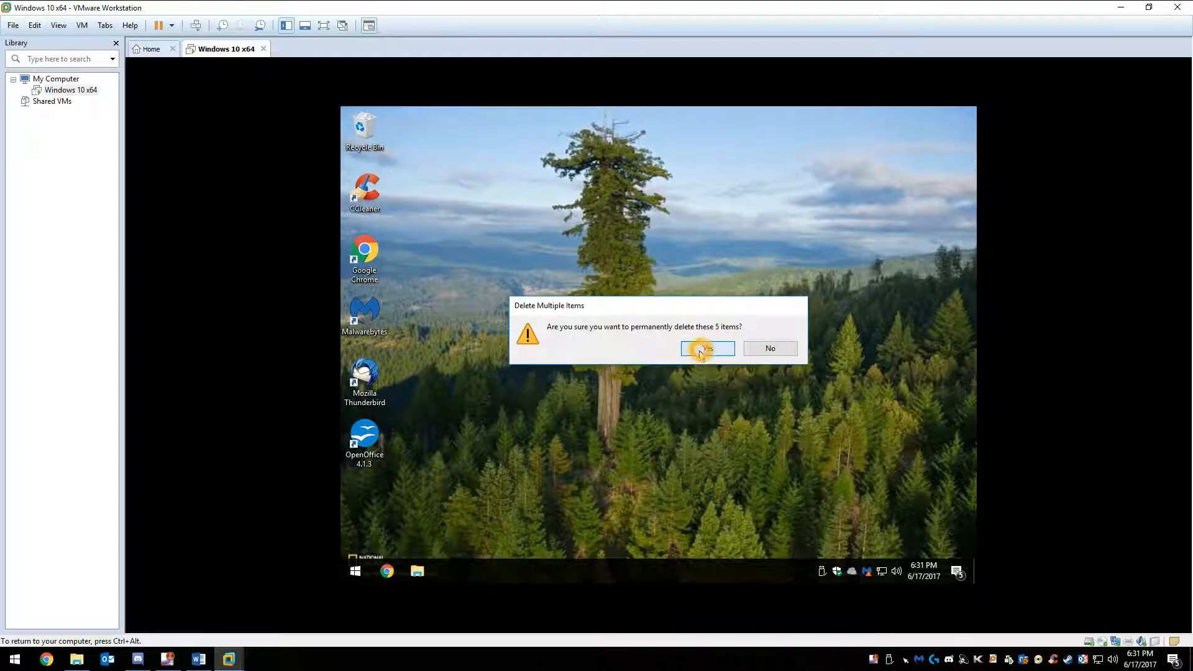
click(702, 349)
- Reopen Disk Cleanup by searching the Start menu for clean, and scan drive C: for system files to clean up
click(356, 573)
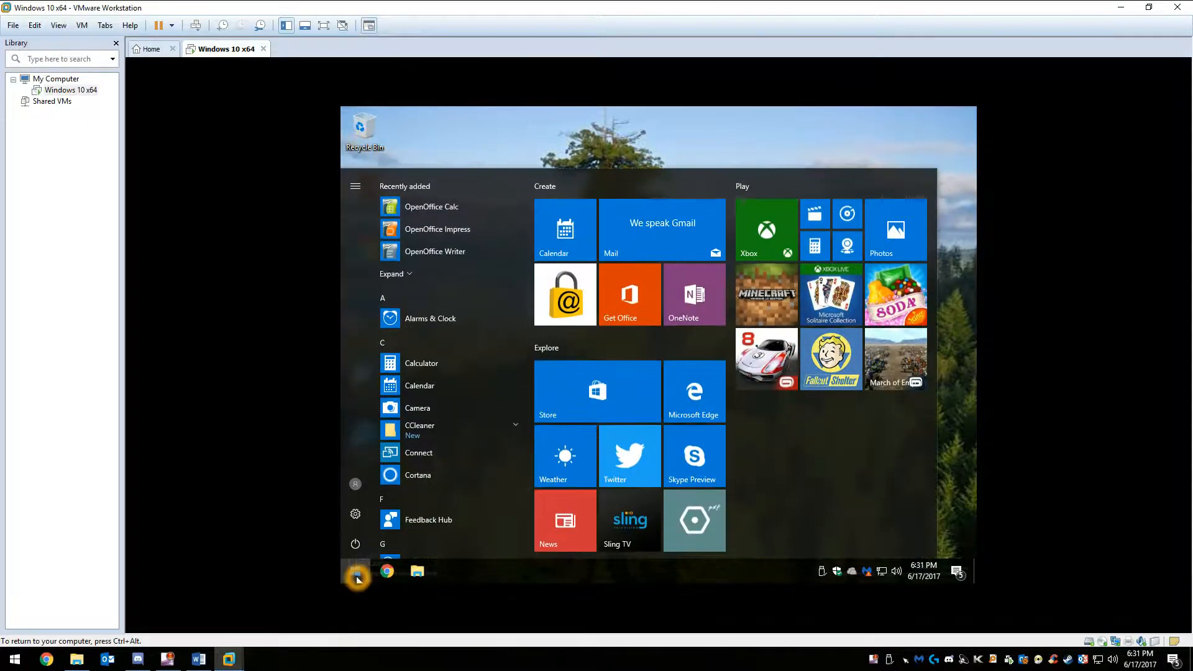
text(clean)
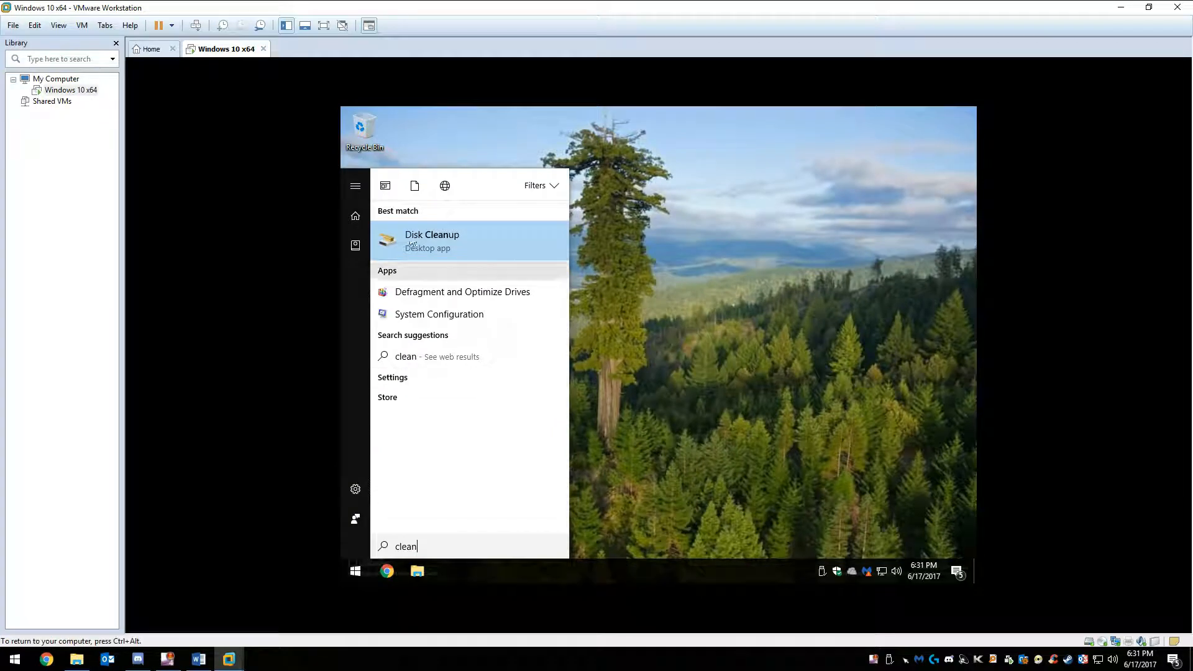
click(429, 234)
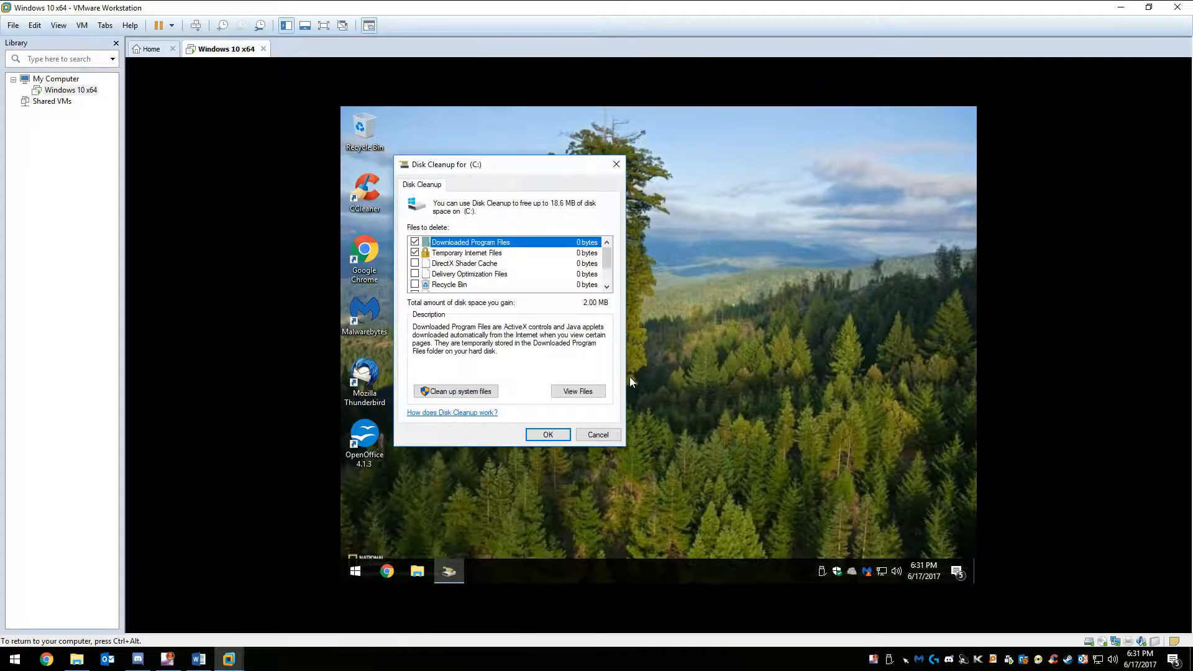
click(472, 391)
click(658, 377)
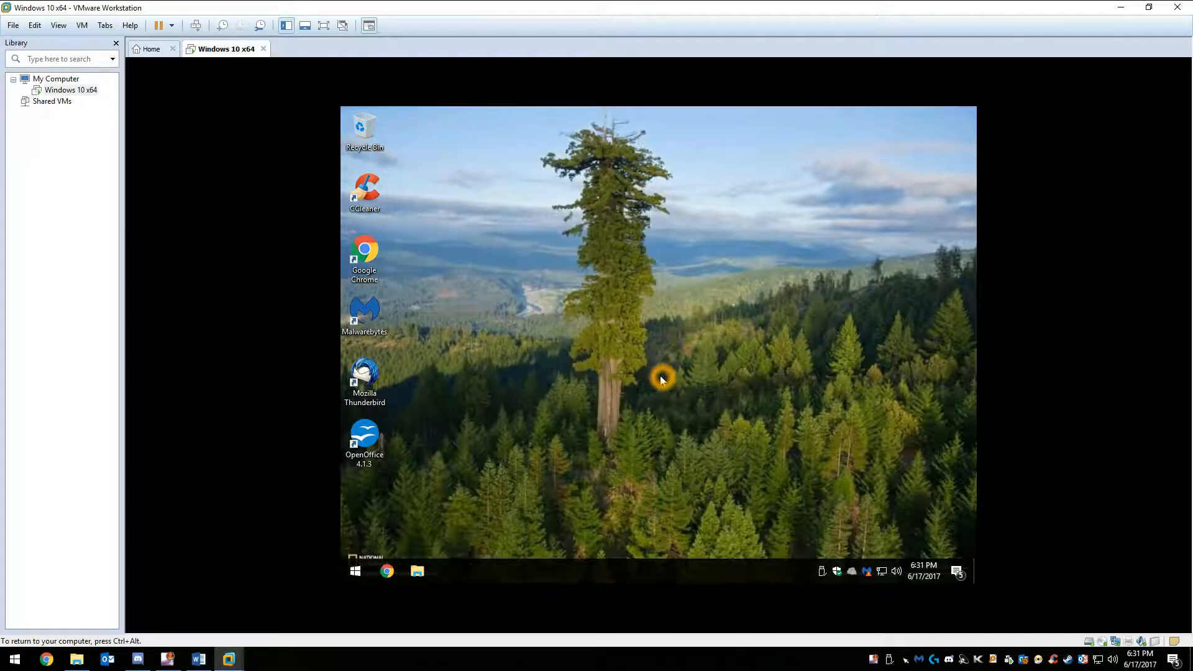
click(659, 378)
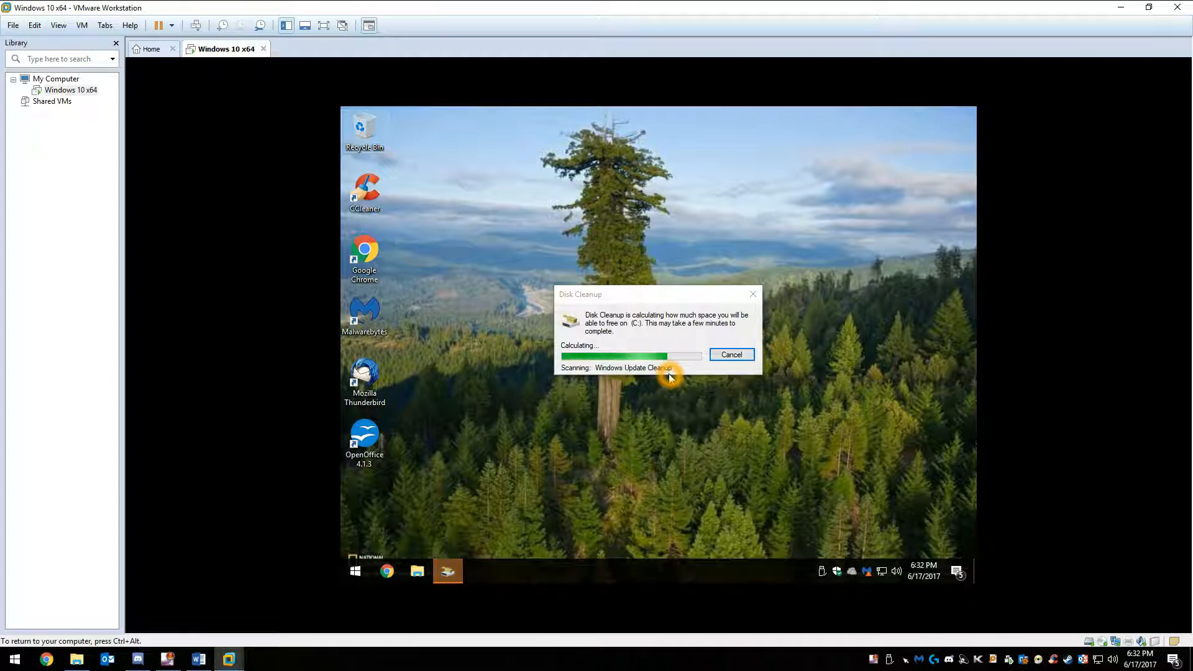
click(672, 379)
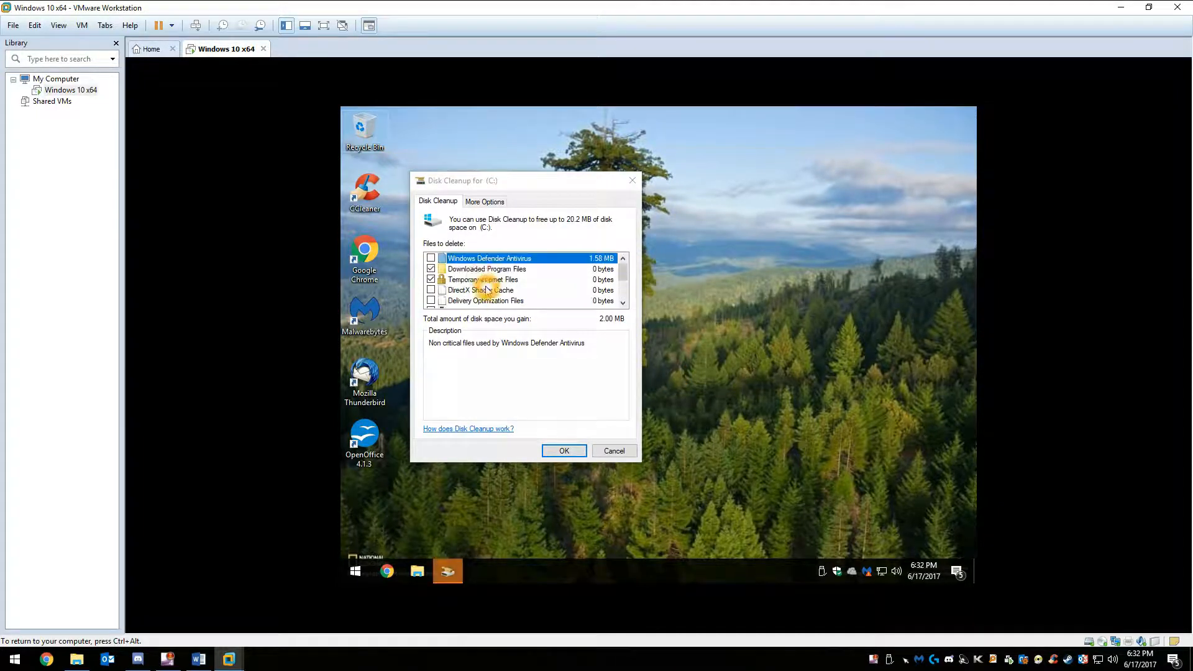
- Include Windows Defender Antivirus files and RetailDemo Offline Content in the drive C: cleanup, and permanently delete the selected files
click(452, 261)
click(430, 258)
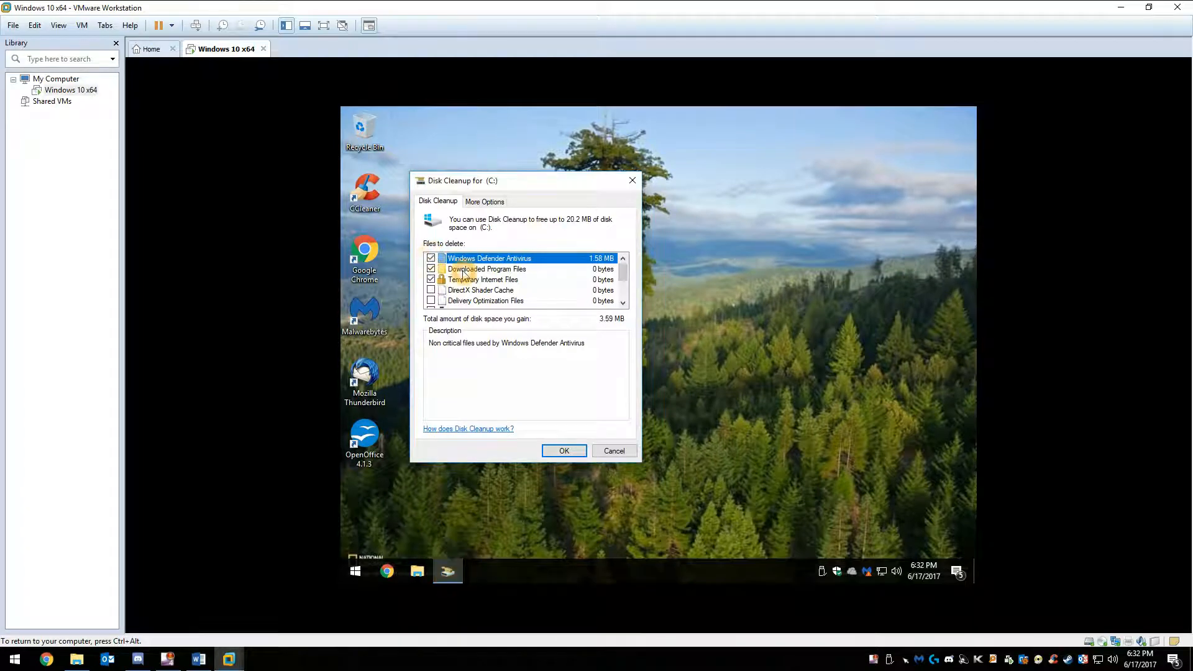
scroll(463, 283, down, 2)
click(430, 279)
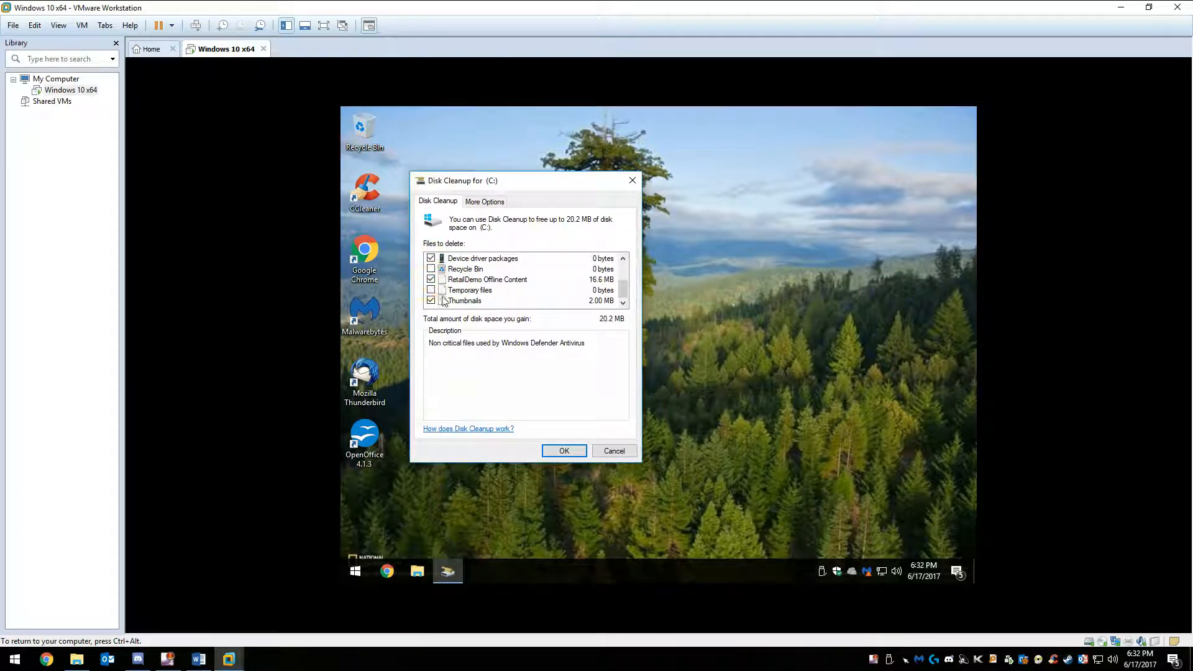
click(564, 450)
click(657, 351)
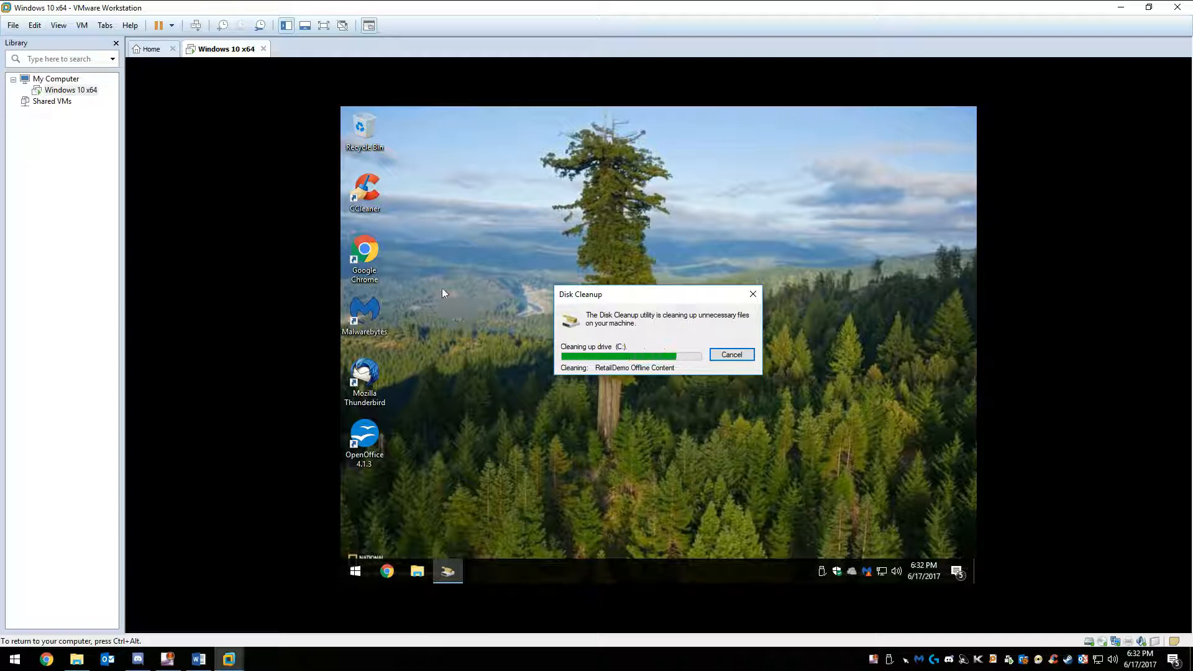
- Launch CCleaner from the virtual machine's desktop
click(375, 189)
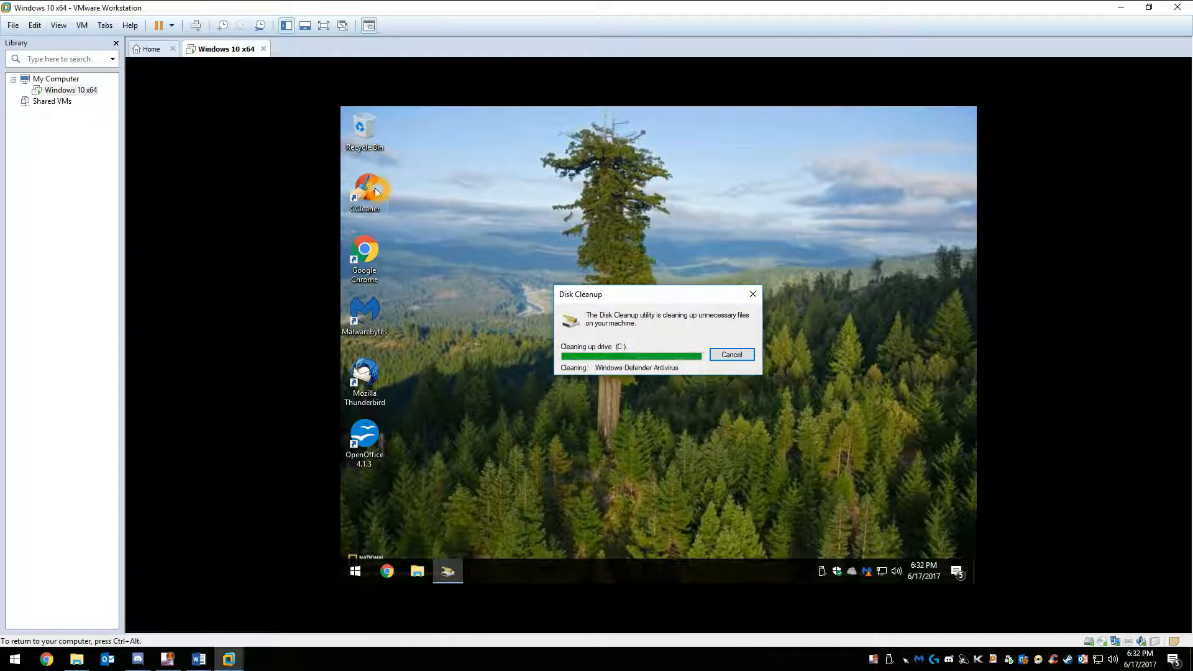
click(398, 205)
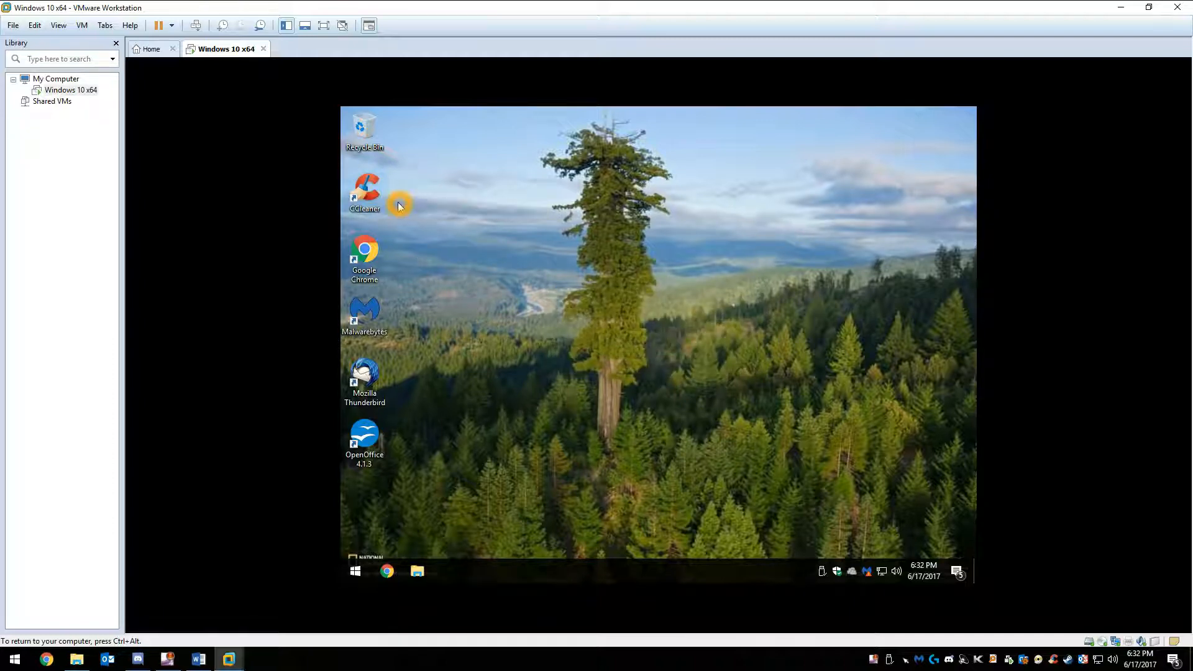
click(522, 253)
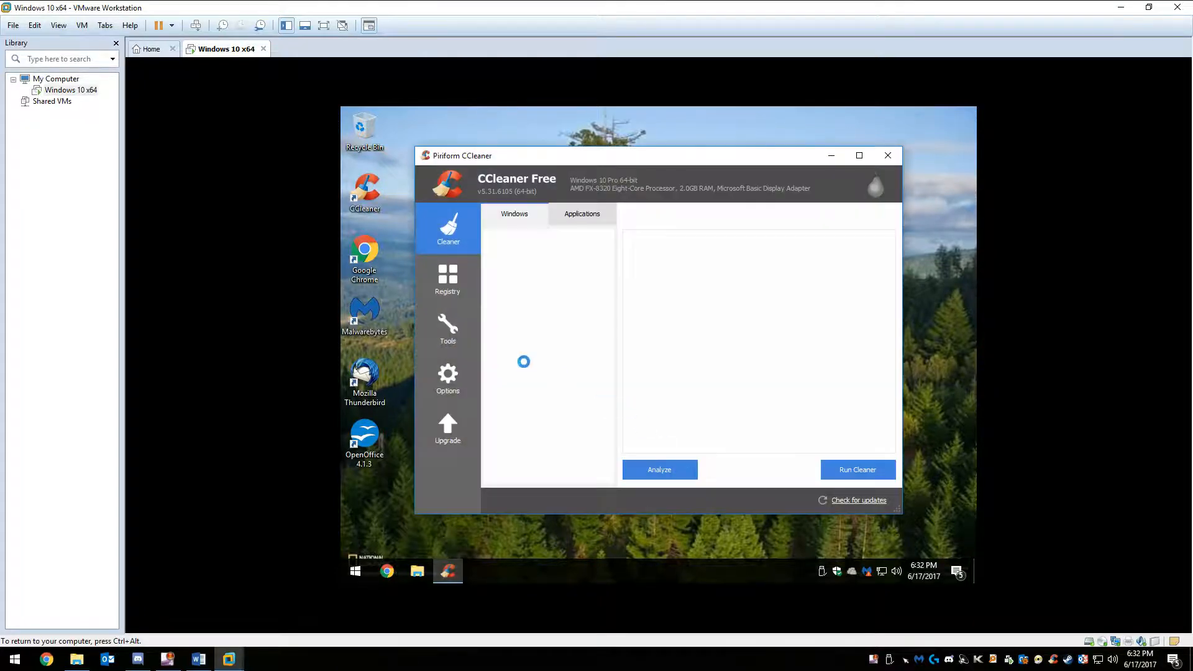
- Include Microsoft Edge's Saved Form Information and Saved Passwords, and Internet Explorer's Autocomplete Form History and Saved Passwords, accepting the warnings
click(509, 316)
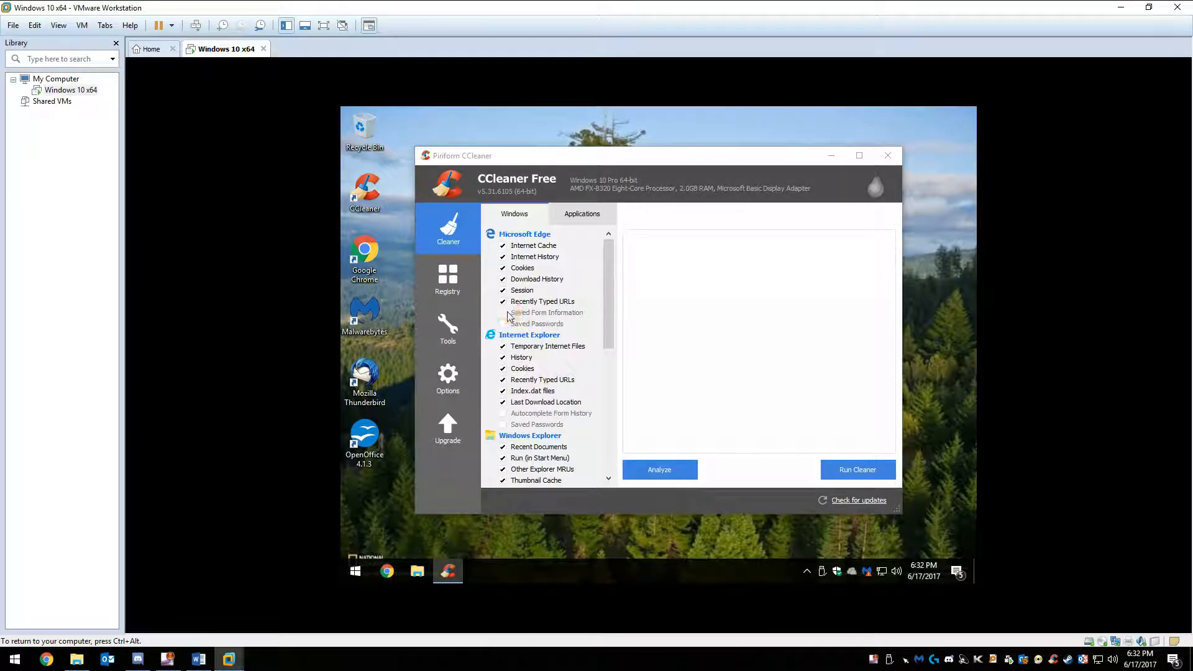
click(504, 324)
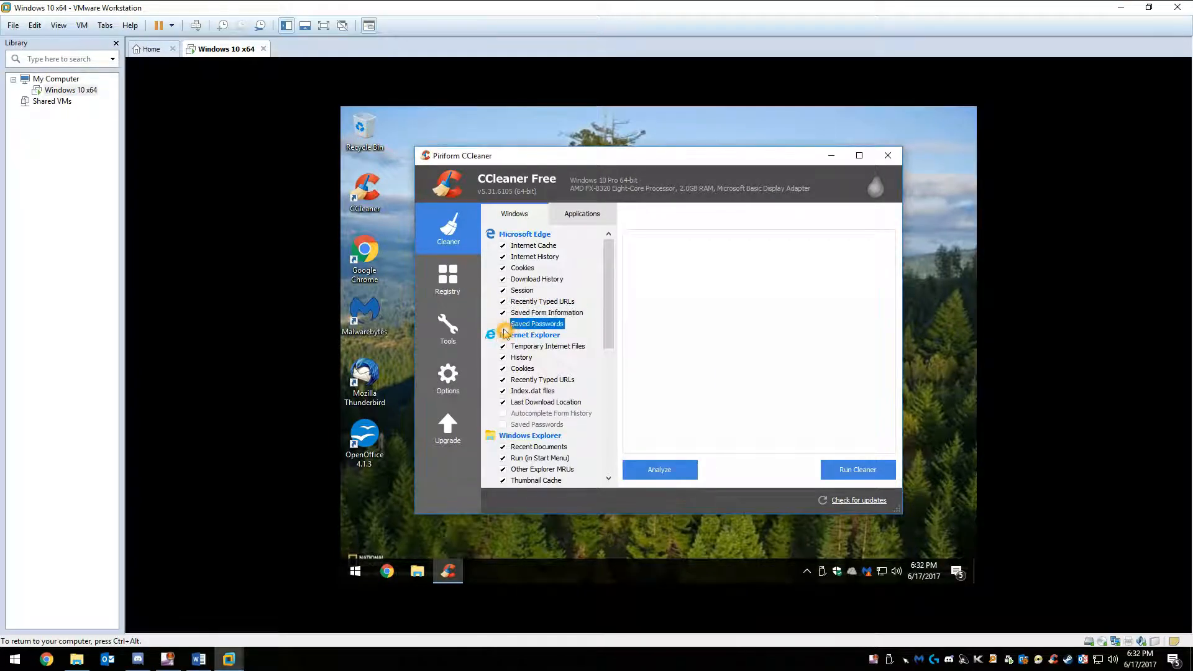
key(Return)
click(505, 413)
click(506, 424)
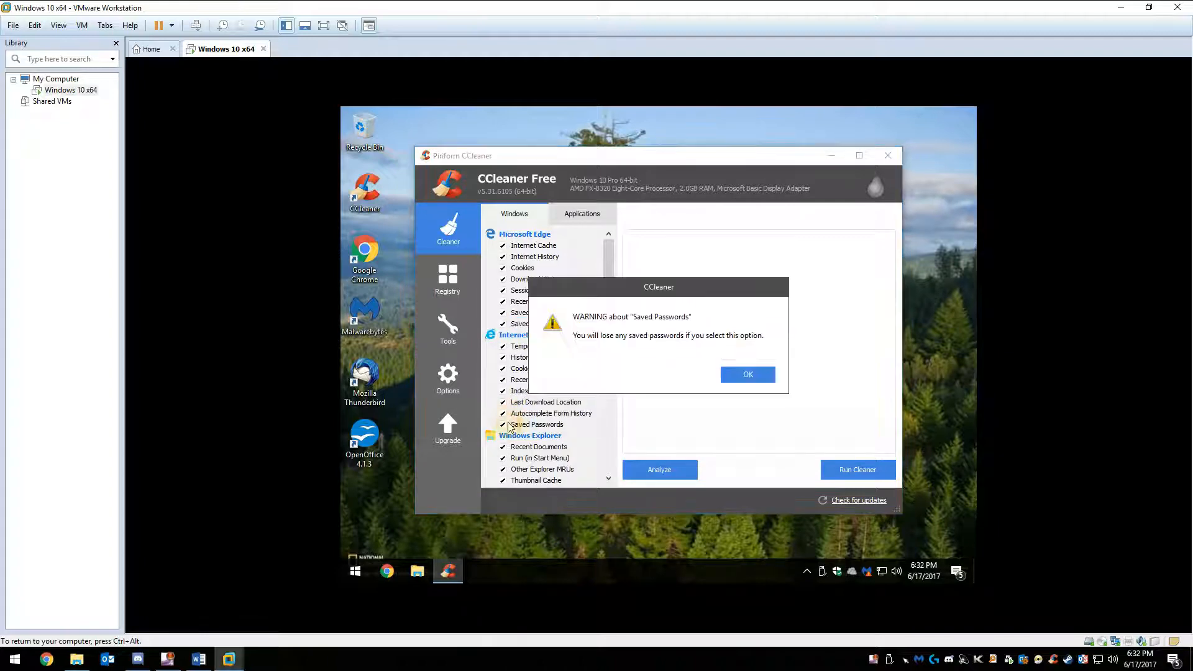
key(Return)
- Include Network Passwords under Windows Explorer, plus Windows Error Reporting, DNS Cache, Font Cache, Start Menu Shortcuts and Desktop Shortcuts under System
scroll(520, 444, down, 4)
scroll(522, 447, down, 1)
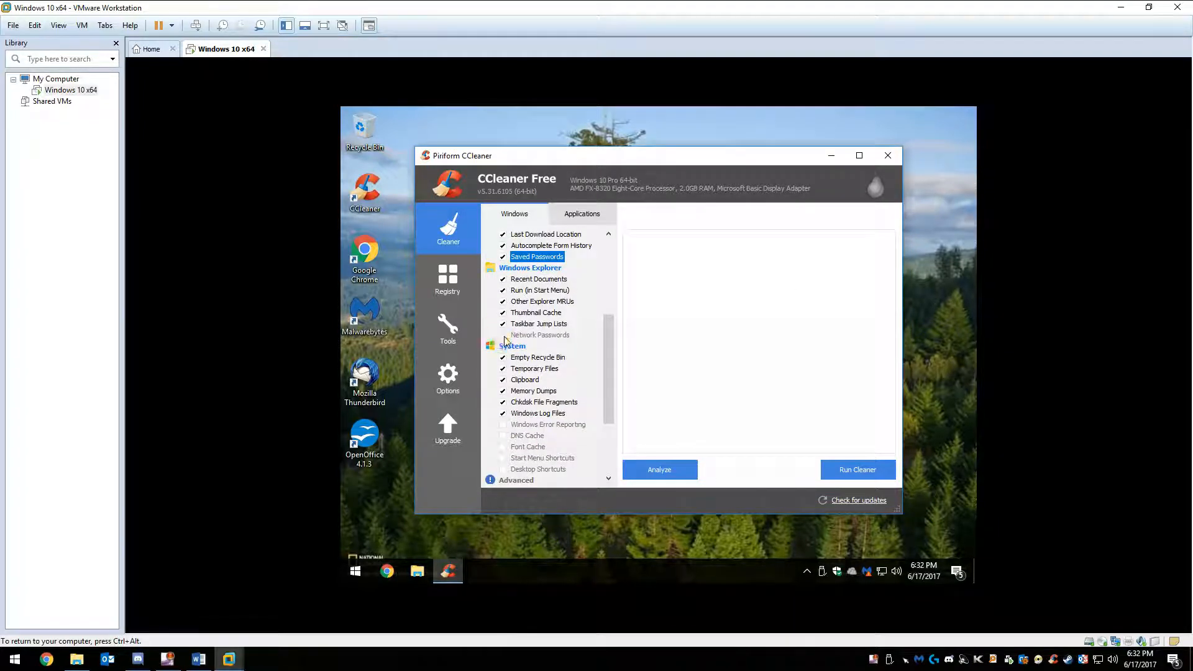
click(503, 336)
key(Return)
click(504, 425)
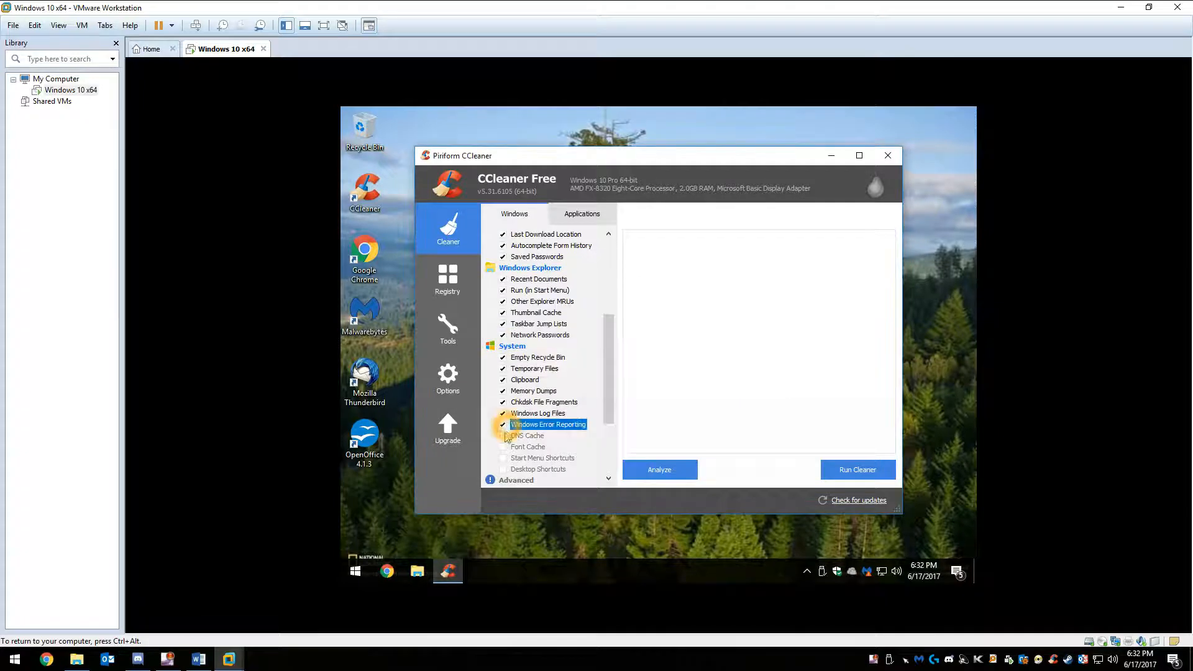
click(503, 435)
click(504, 446)
click(504, 458)
click(503, 469)
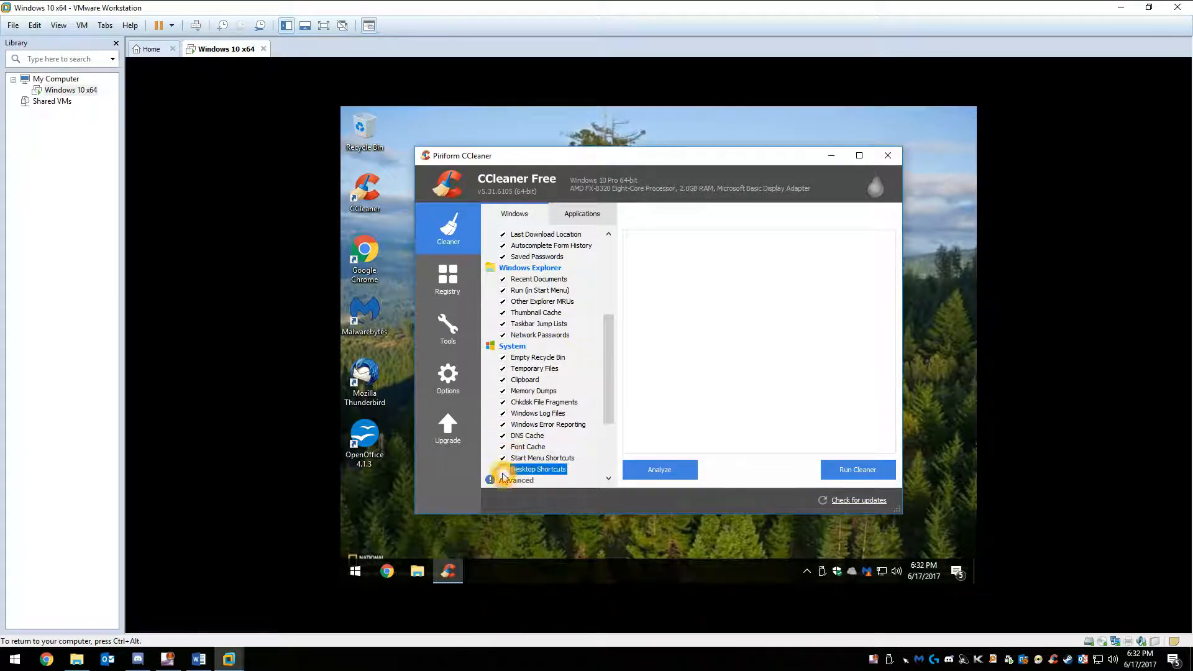
- Include the Advanced items Custom Files and Folders, User Assist History, Environment Path and Window Size/Location Cache in the cleaning
scroll(513, 470, down, 3)
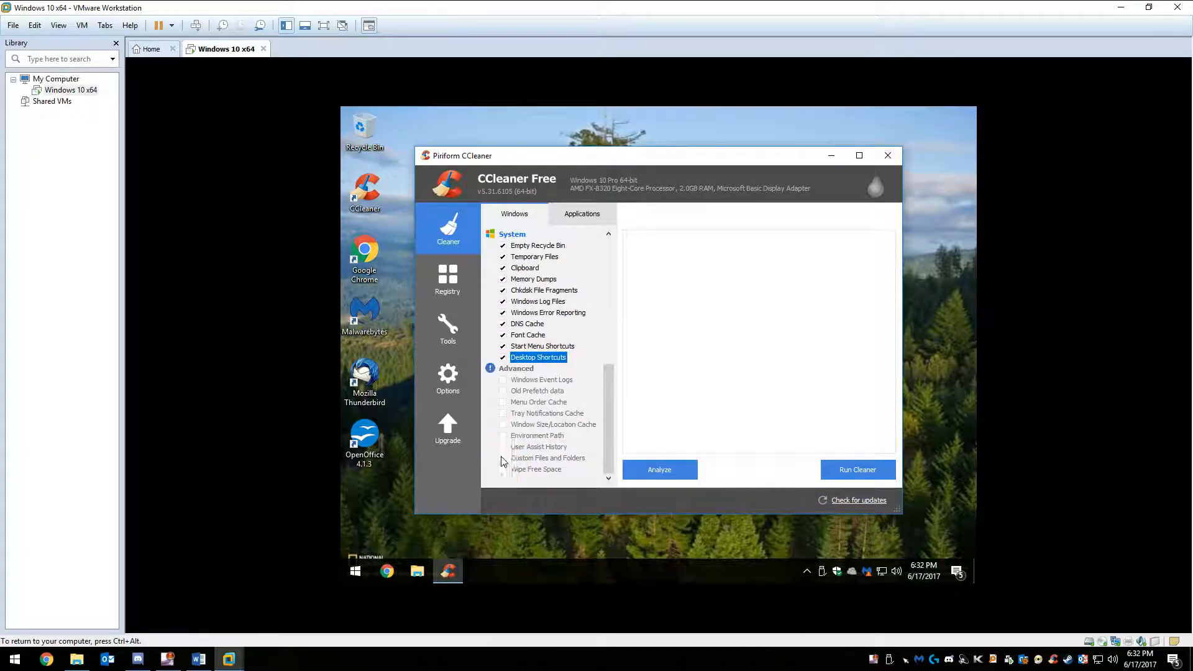
click(503, 461)
click(503, 461)
click(504, 447)
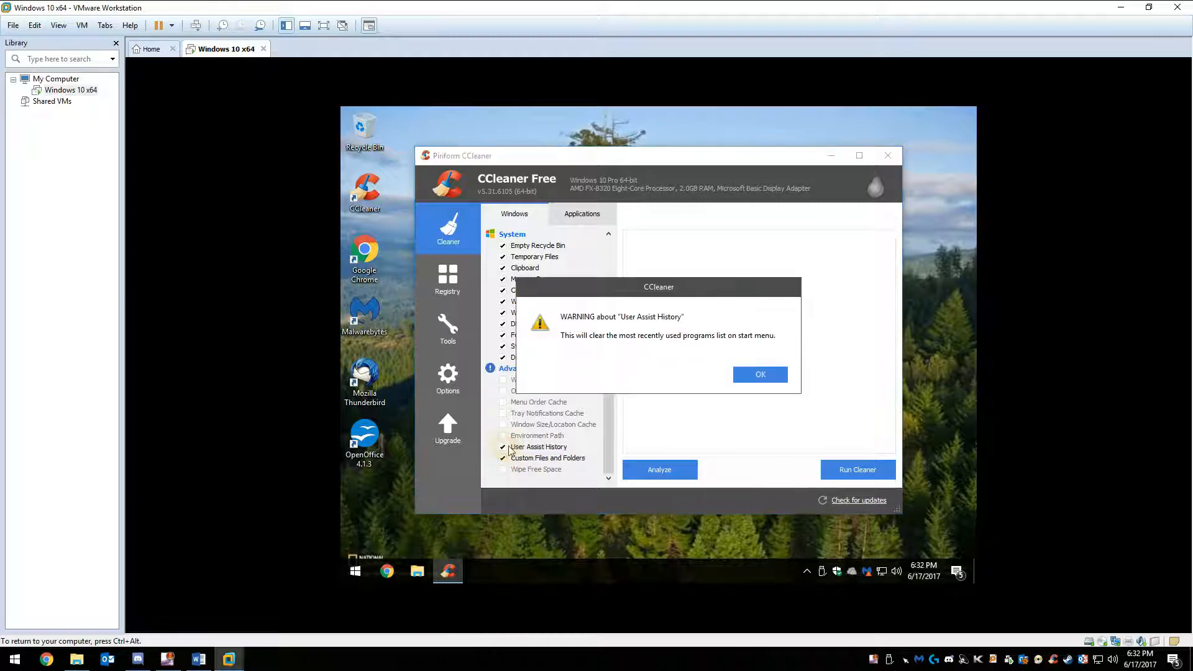
key(Return)
click(504, 435)
click(503, 424)
key(Return)
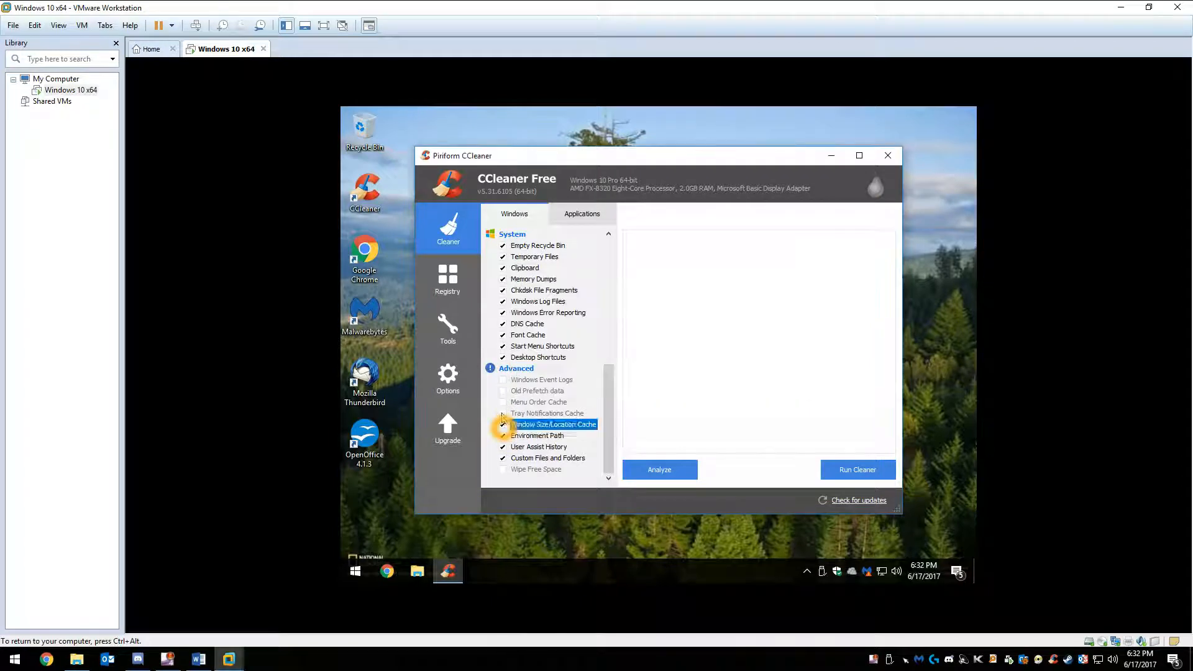
- Include the Advanced items Tray Notifications Cache, Menu Order Cache, Old Prefetch data and Windows Event Logs, leaving Wipe Free Space off
click(503, 413)
key(Return)
click(503, 402)
key(Return)
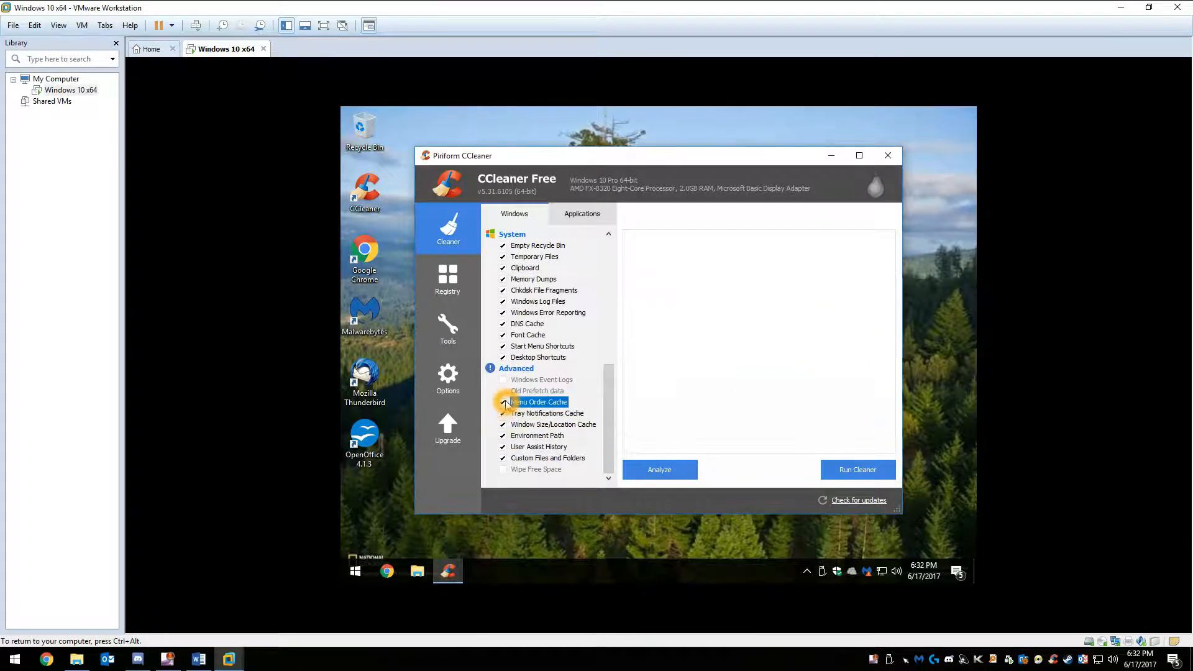
click(503, 391)
click(503, 380)
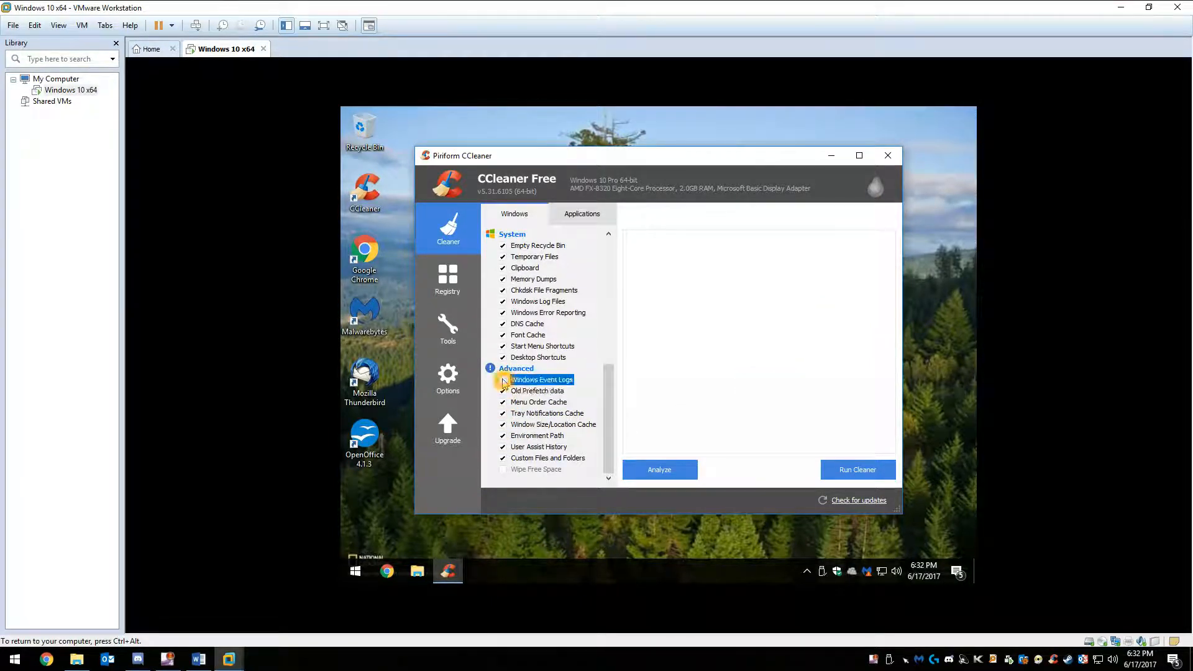
key(Return)
- Among the application items, include Google Chrome's Saved Form Information, Saved Passwords and Compact Databases, and Game Explorer under Windows
click(565, 214)
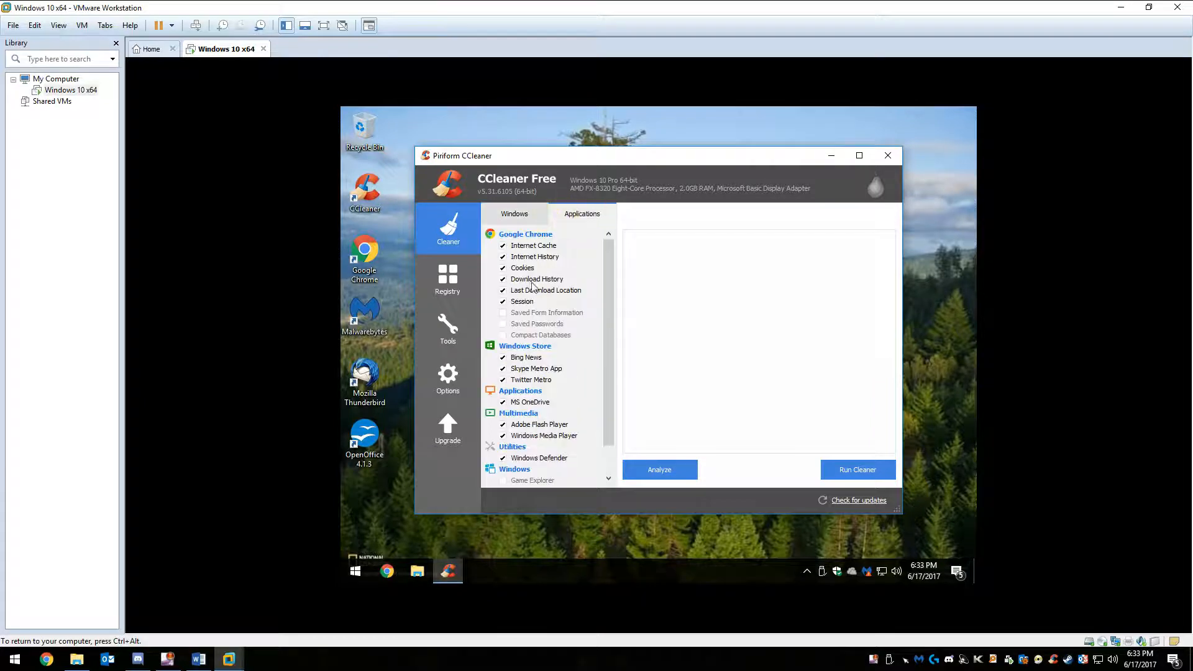
click(503, 312)
click(503, 324)
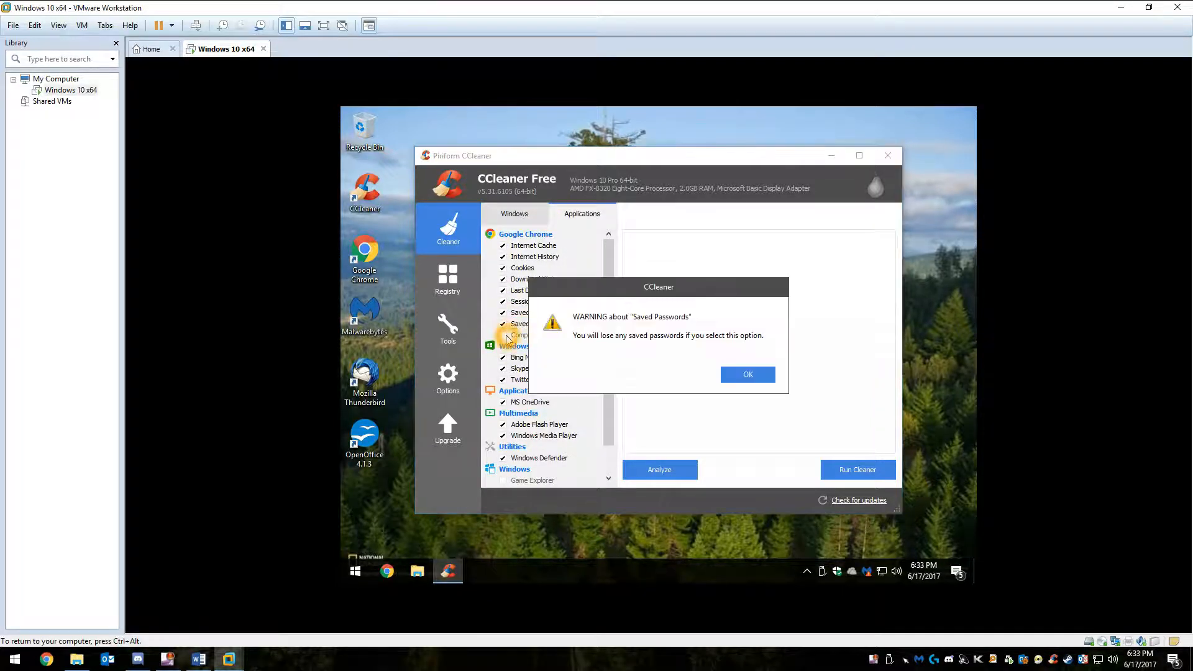
key(Return)
click(503, 335)
scroll(527, 395, down, 1)
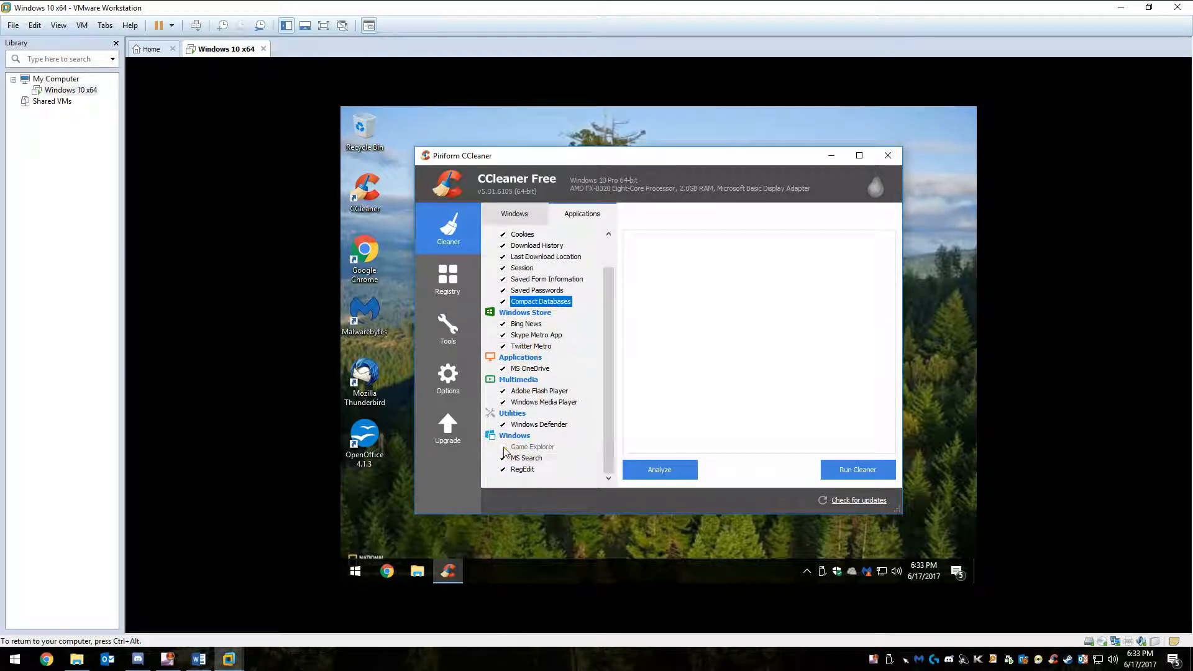
click(503, 447)
- Analyze the selected items, run the cleaner with confirmation, and review the details of the deleted files
click(694, 469)
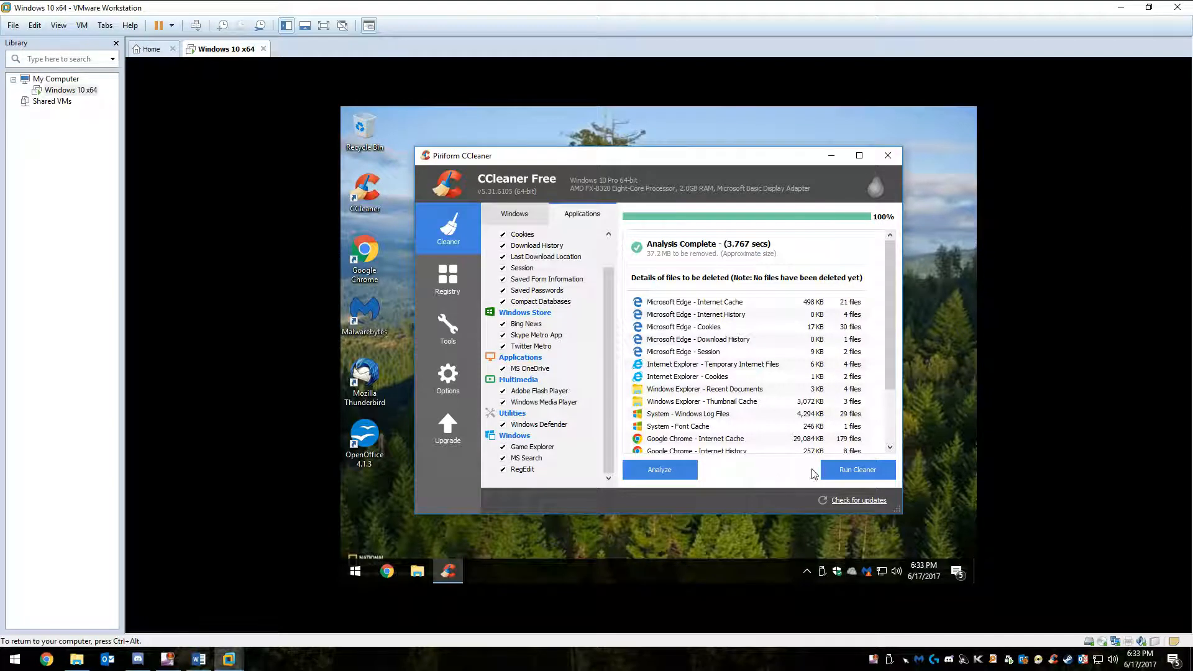
click(854, 480)
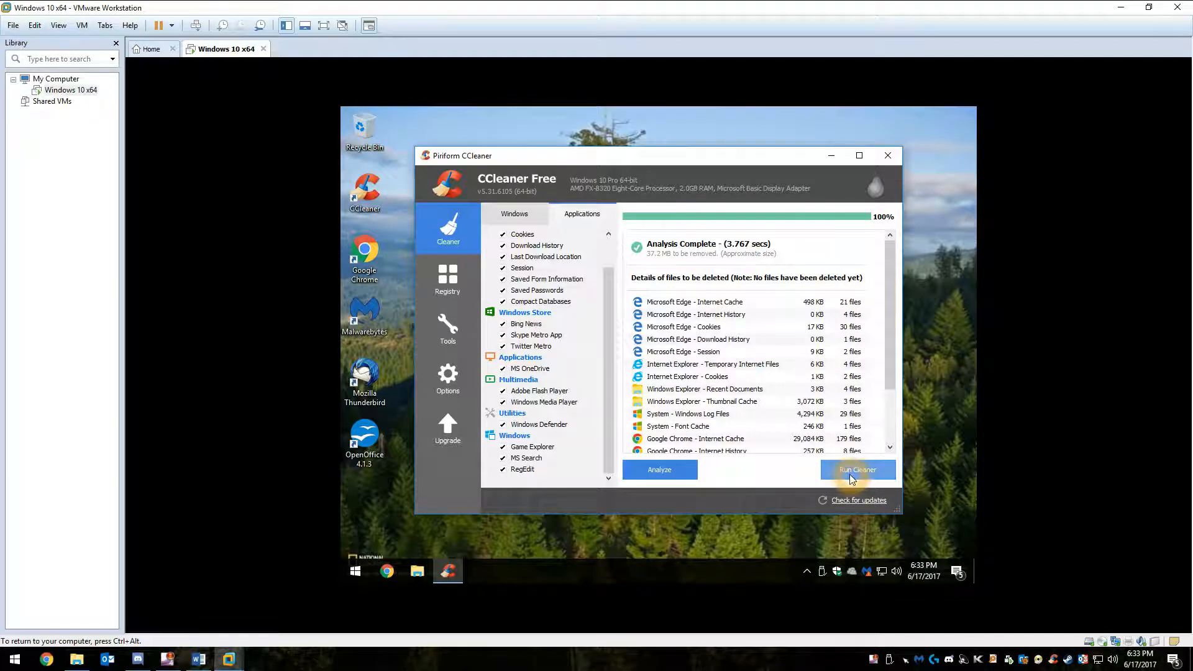
click(755, 323)
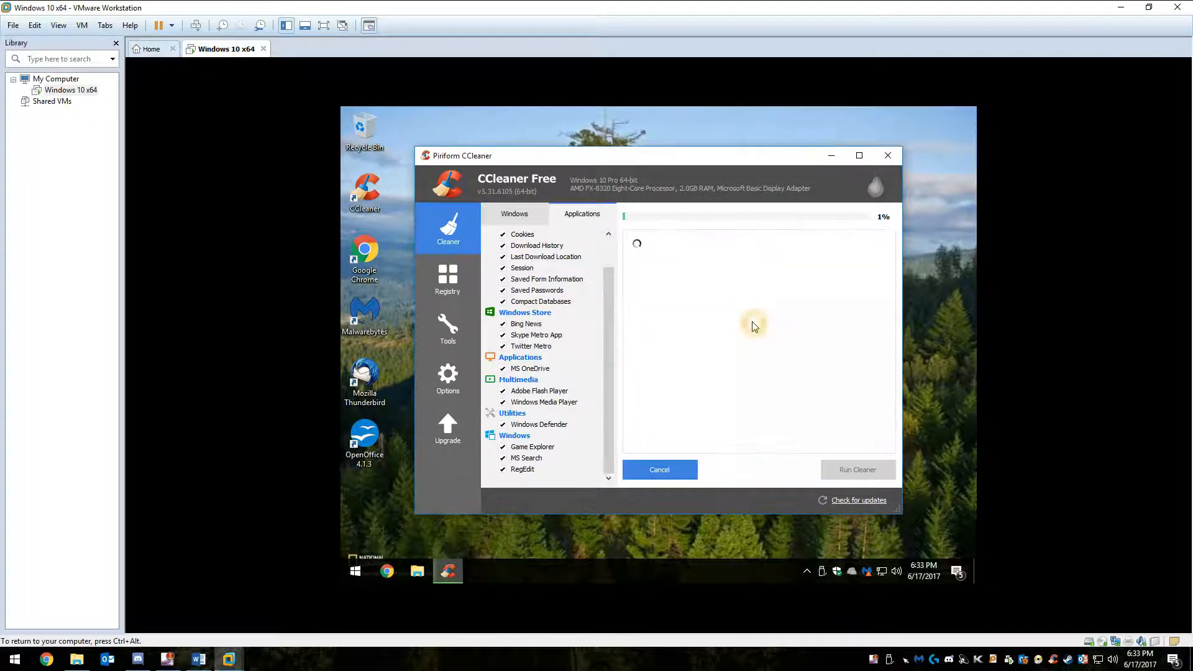
click(731, 361)
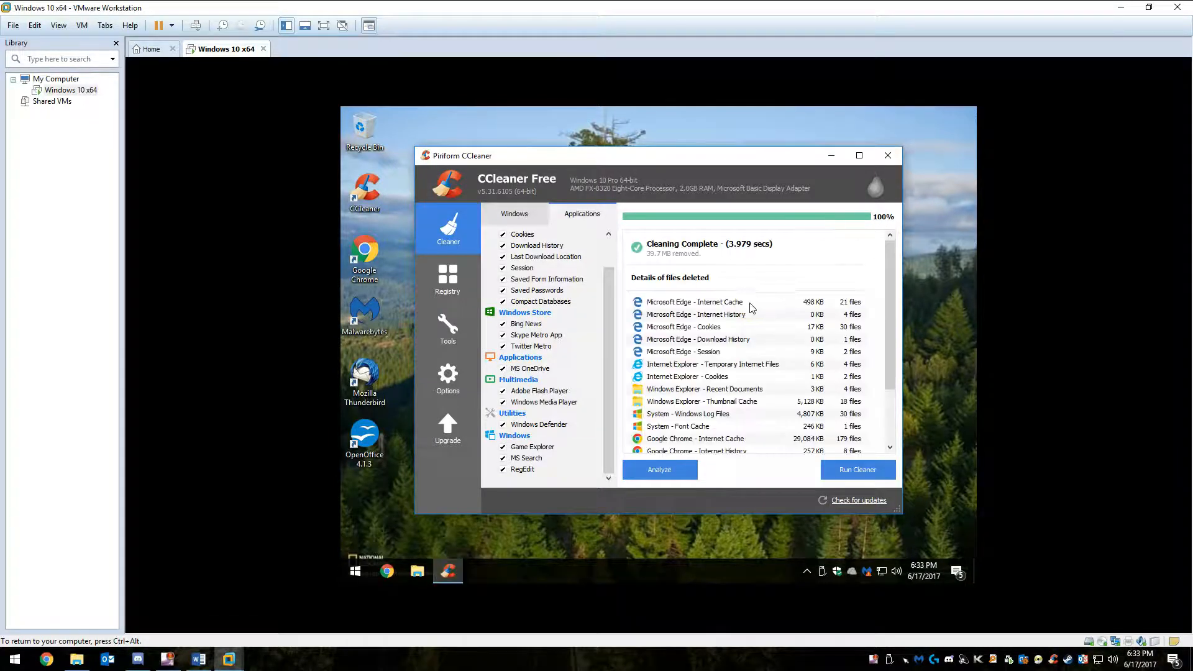
click(802, 267)
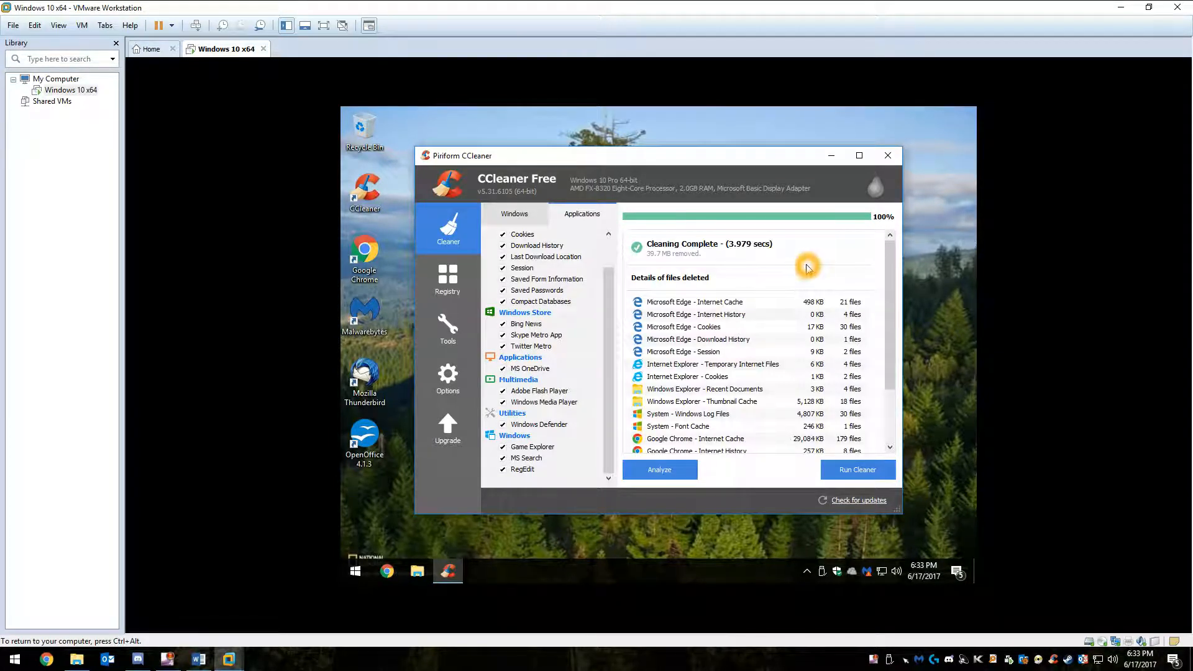
scroll(850, 321, down, 2)
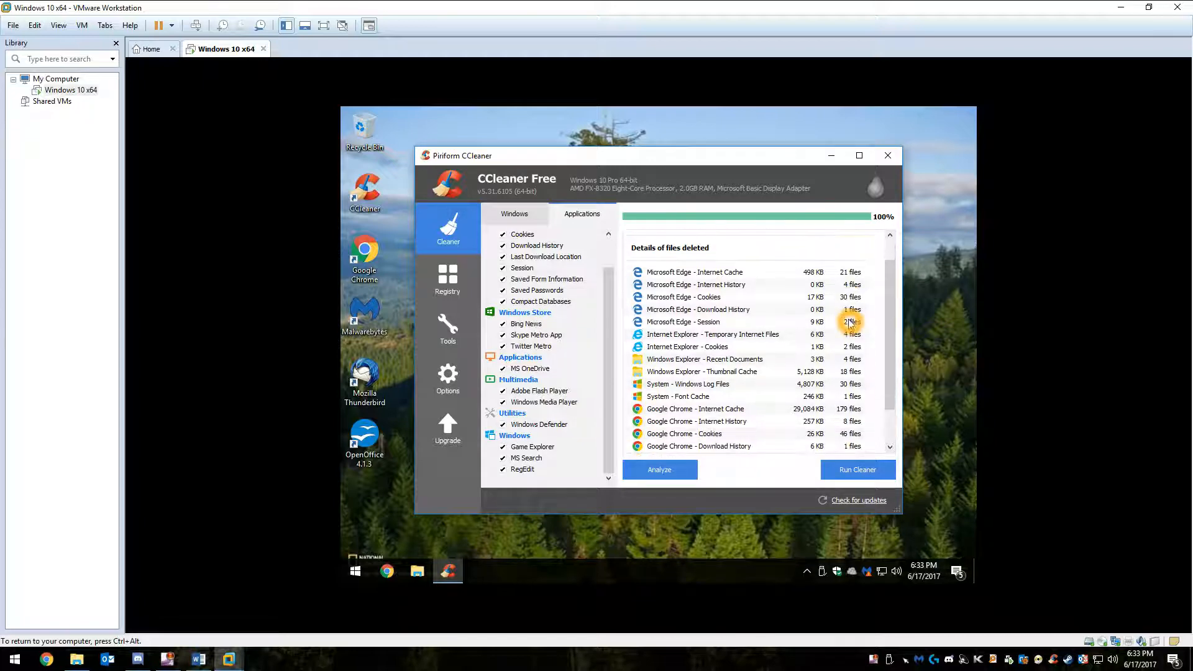
scroll(851, 320, up, 2)
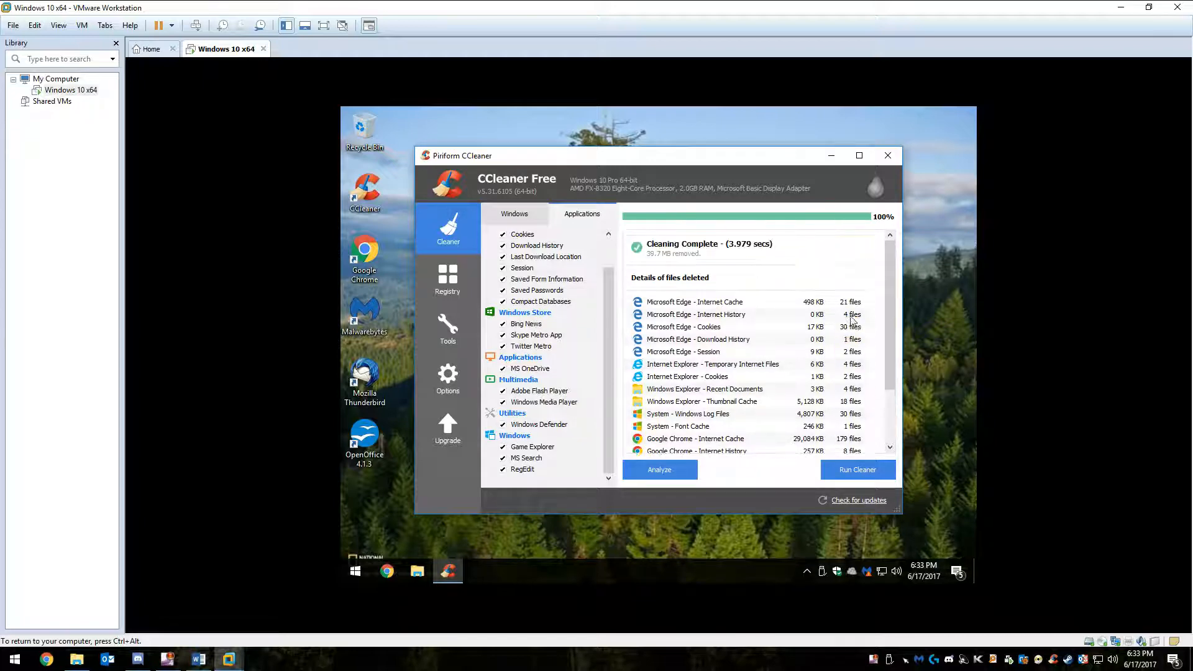
- Close CCleaner and exit its background monitoring from the notification area
click(887, 156)
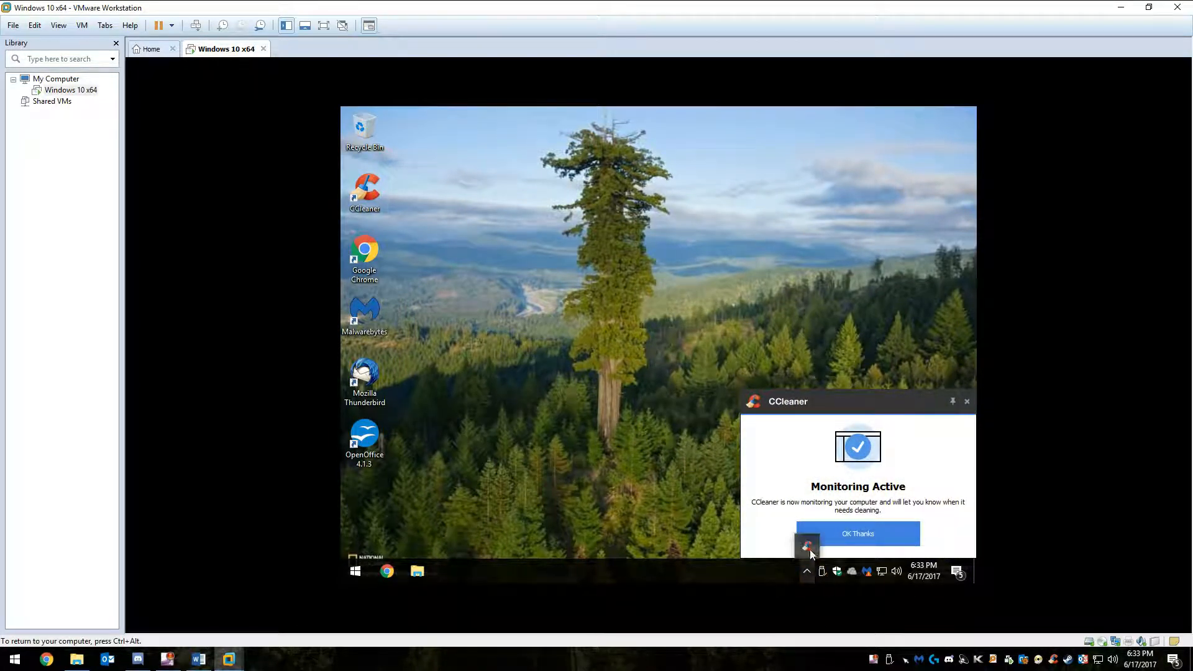
right_click(809, 546)
click(823, 533)
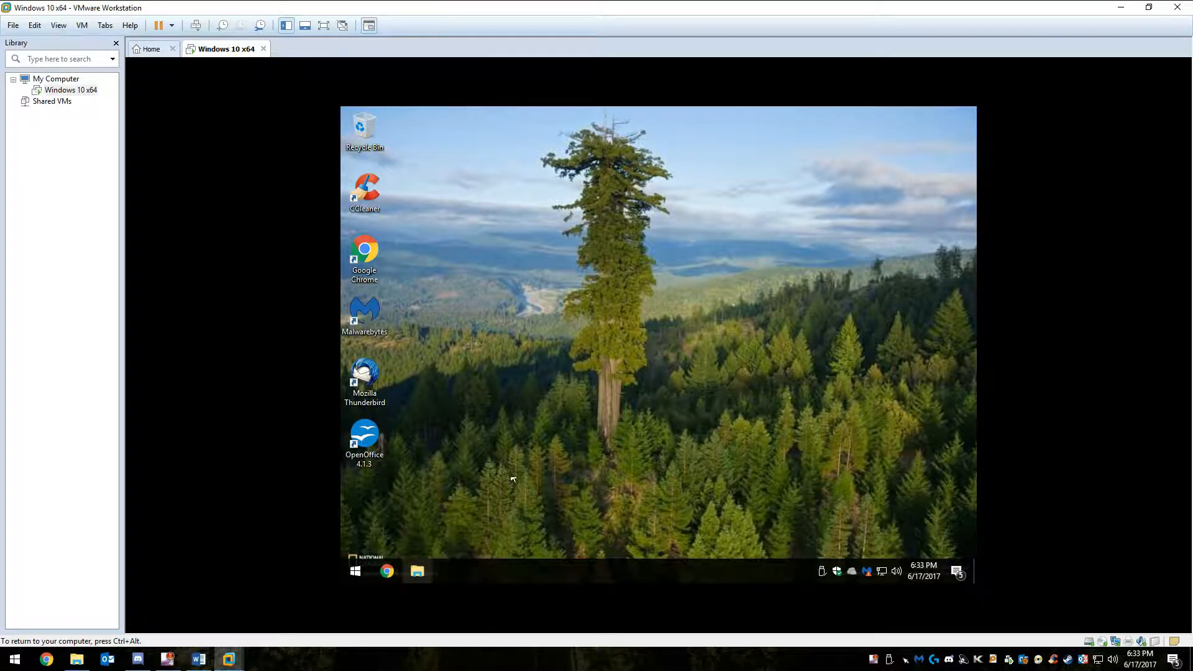
- Open Local Disk (C:) in File Explorer and examine the folders at its root
key(super+e)
click(522, 385)
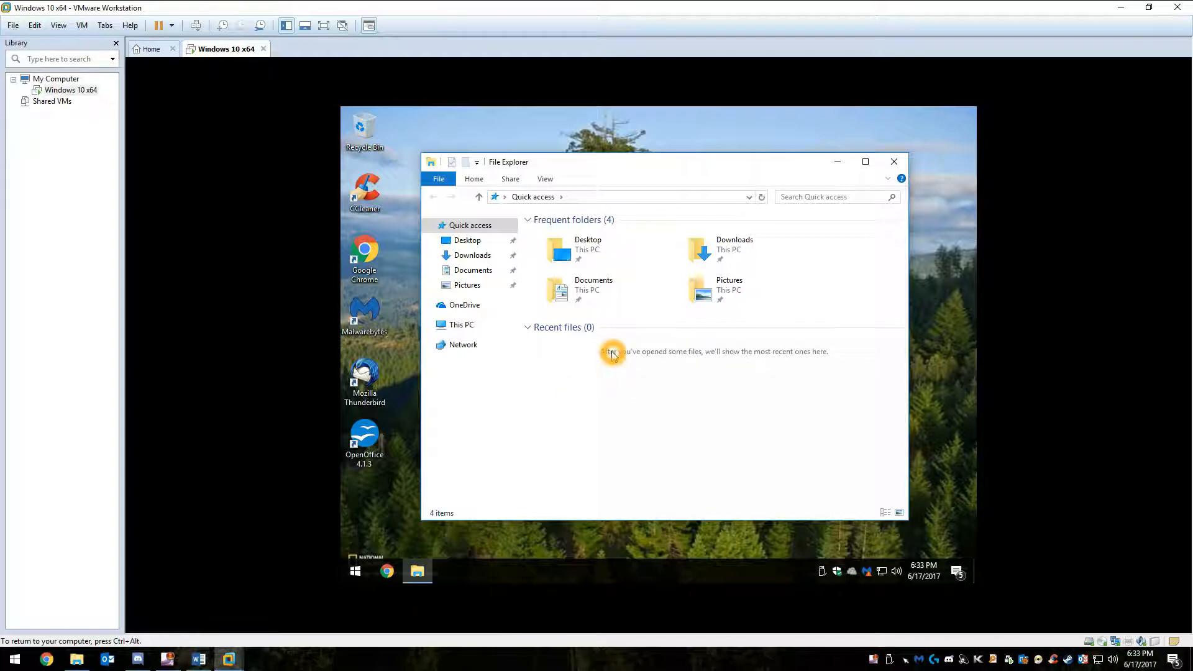
click(443, 324)
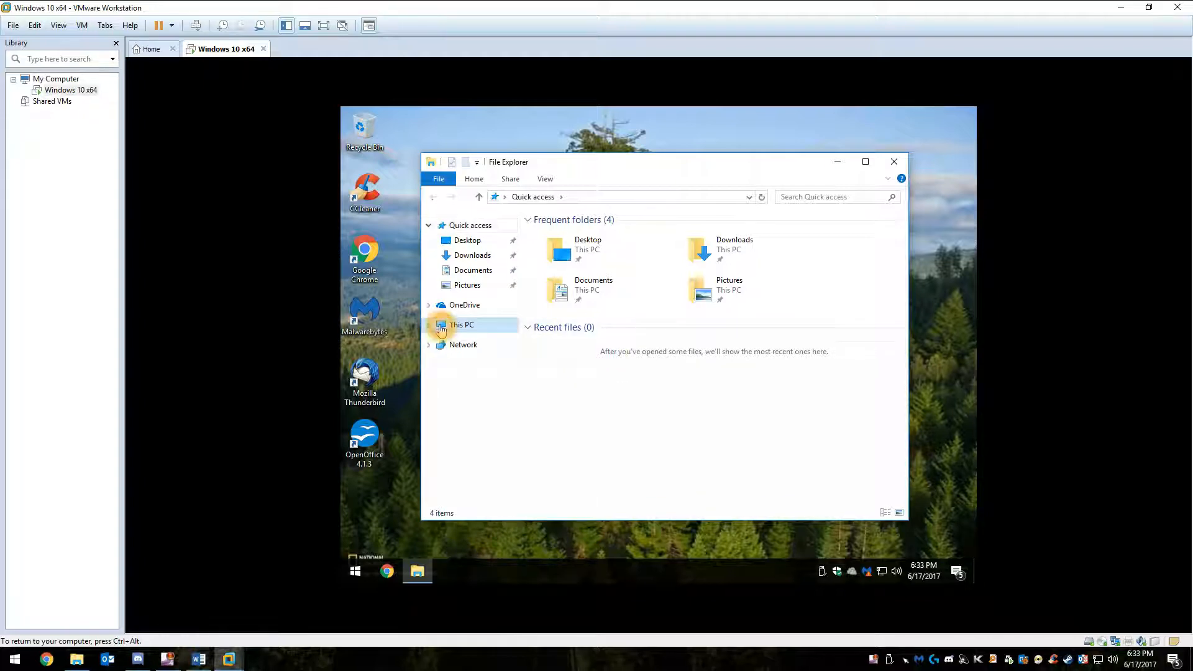
double_click(589, 368)
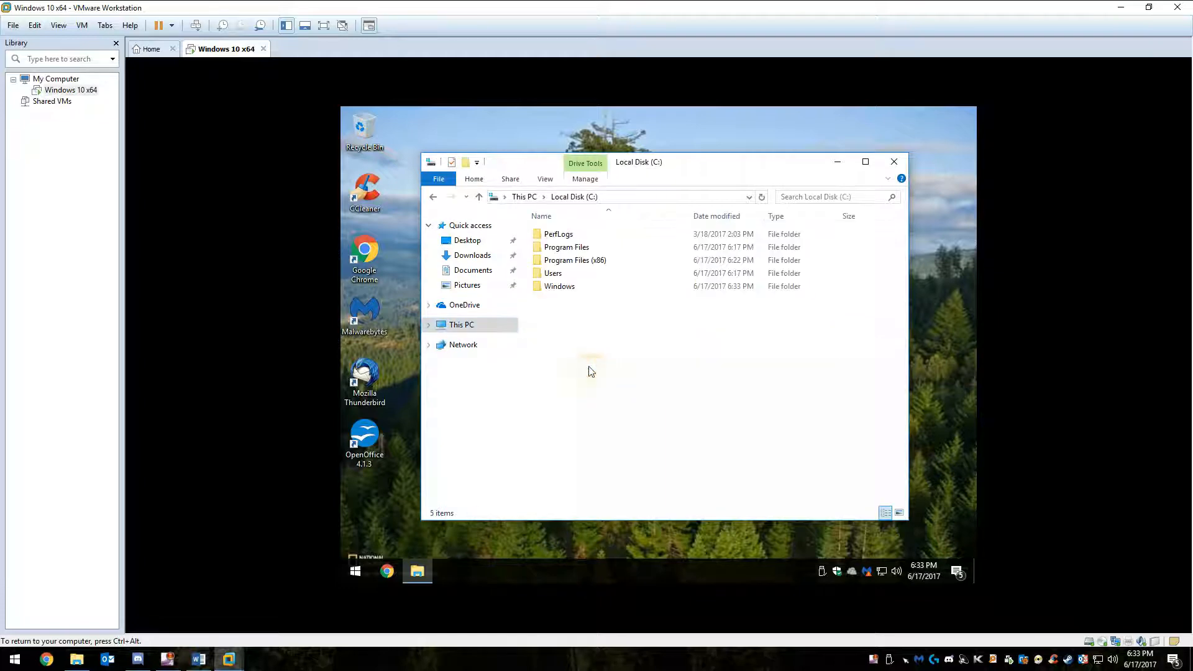
click(566, 278)
click(573, 299)
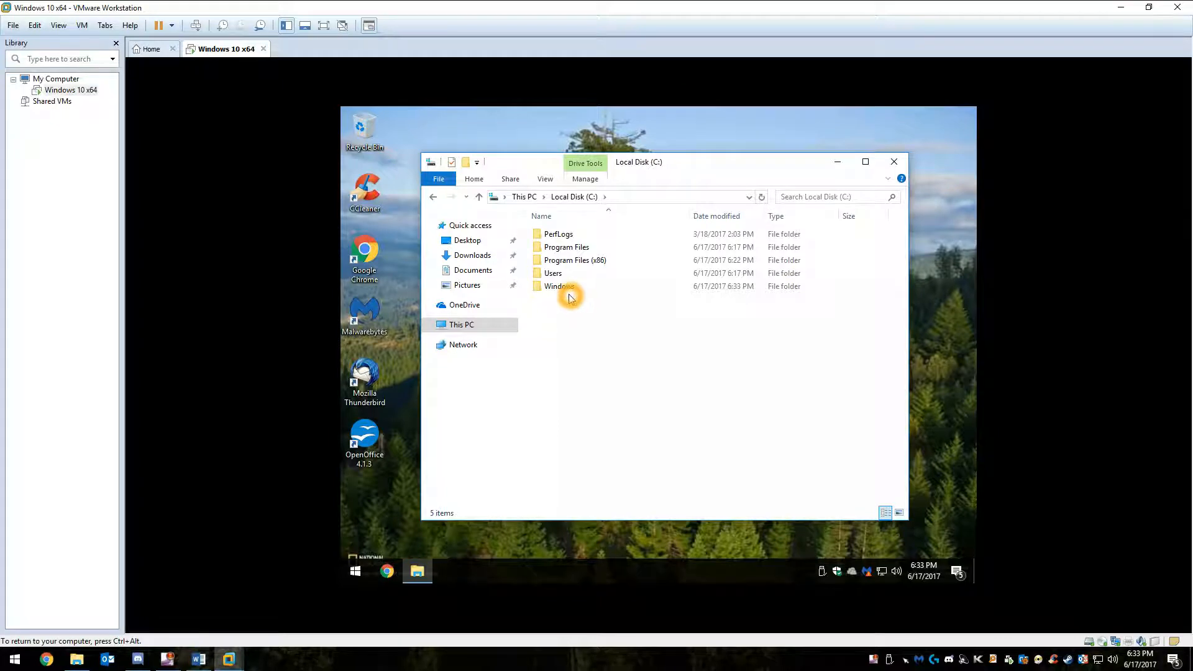
click(542, 352)
click(609, 383)
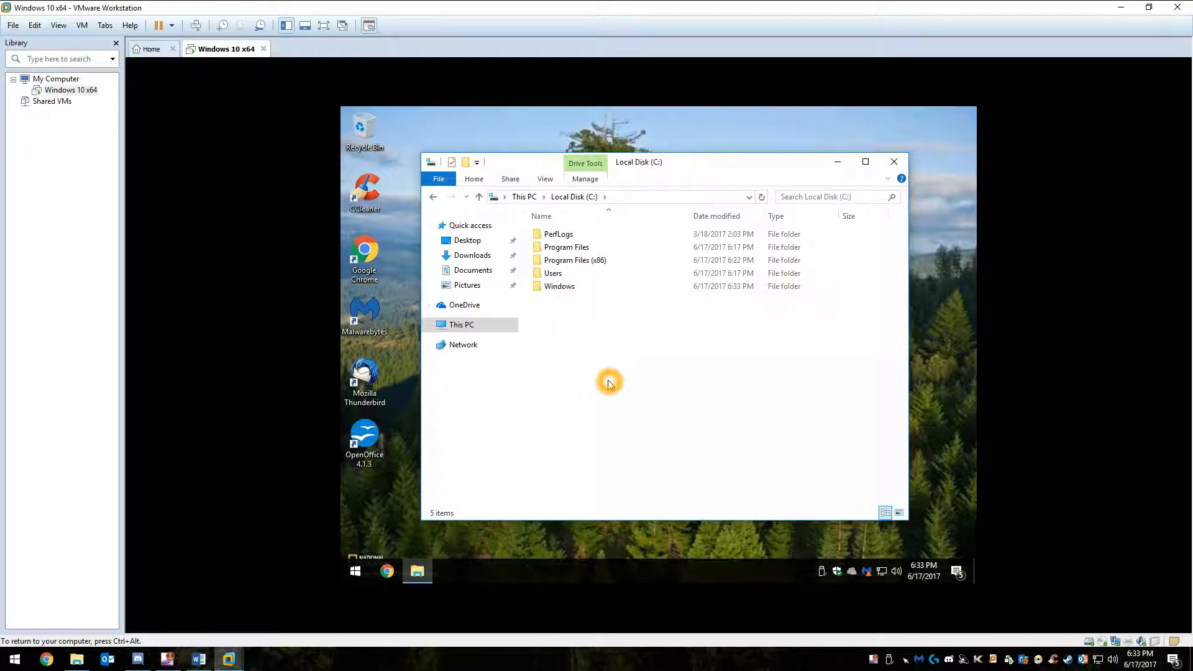
click(619, 323)
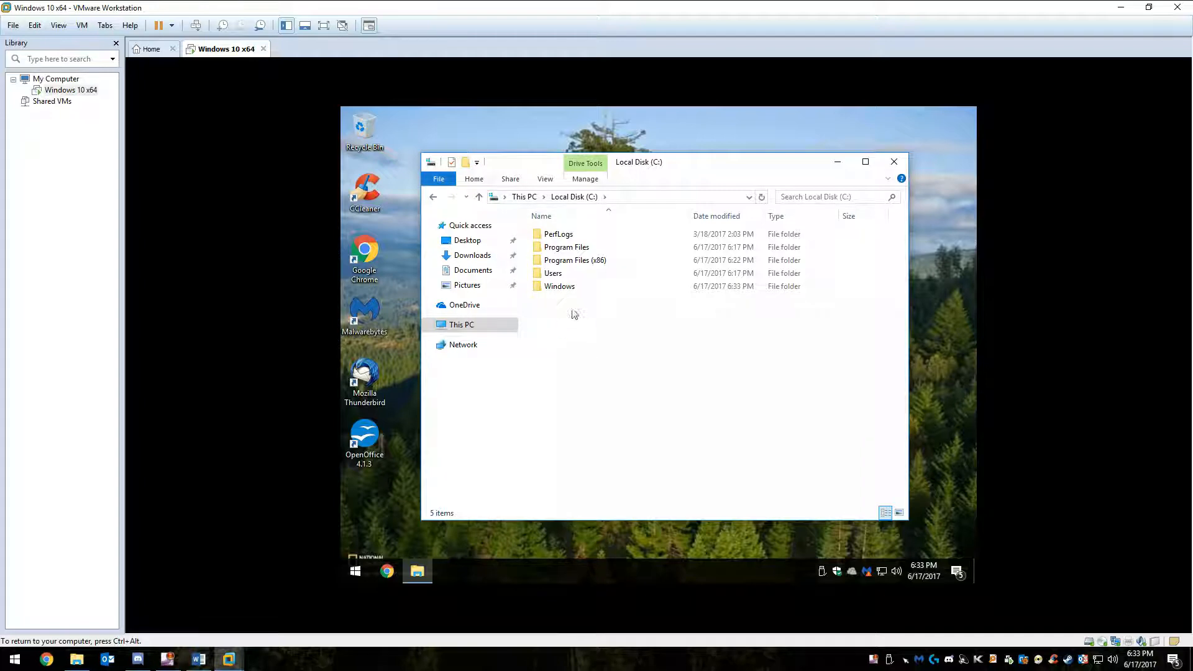
- Open the Windows folder on Local Disk (C:) and go into its System32 subfolder
click(576, 286)
click(567, 275)
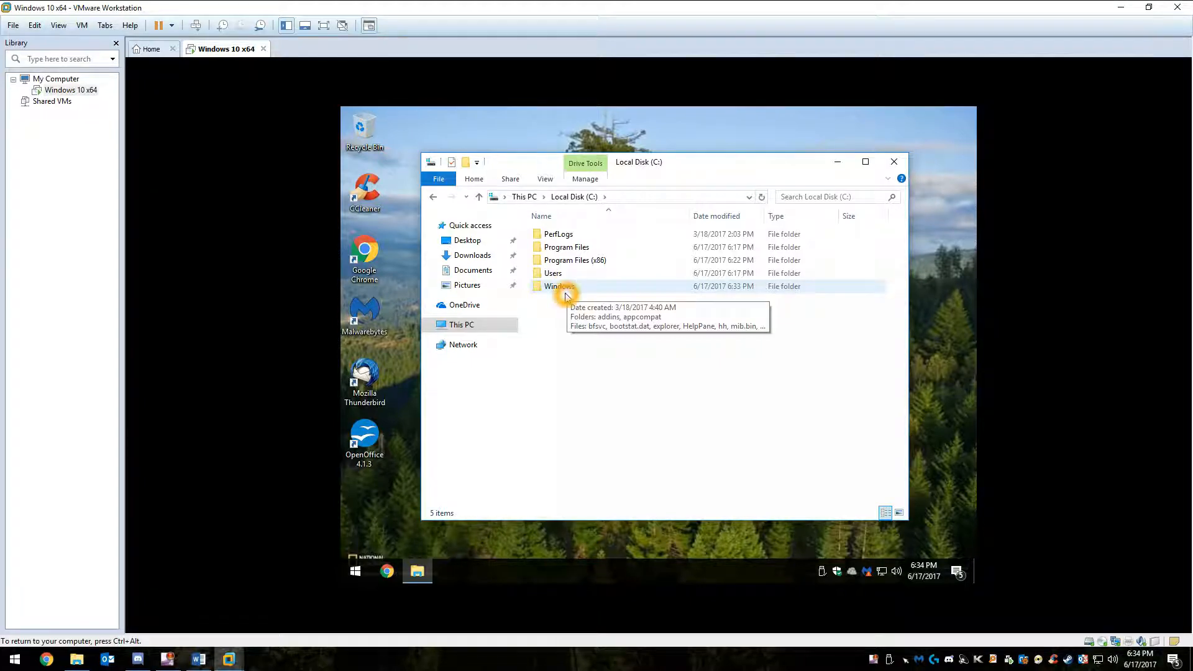
click(563, 289)
double_click(563, 289)
click(547, 468)
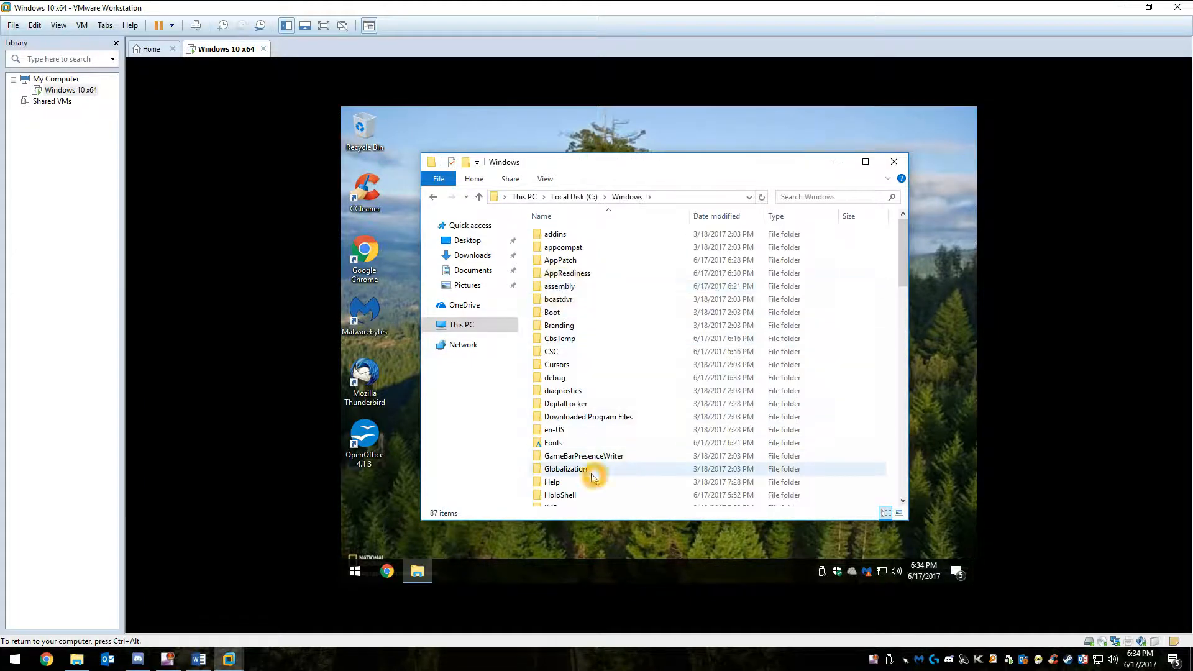
key(s)
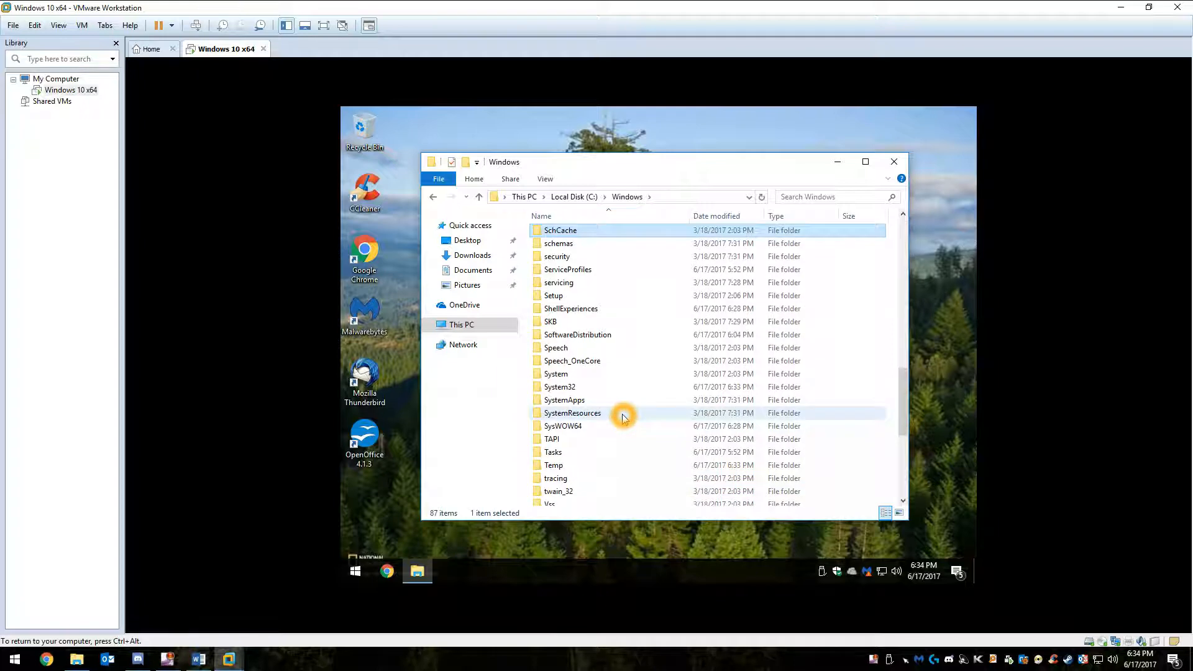
key(Down)
key(Down)
key(Down)
key(Down)
key(Down)
key(Down)
key(Down)
key(Down)
key(Down)
key(Down)
key(Down)
key(Down)
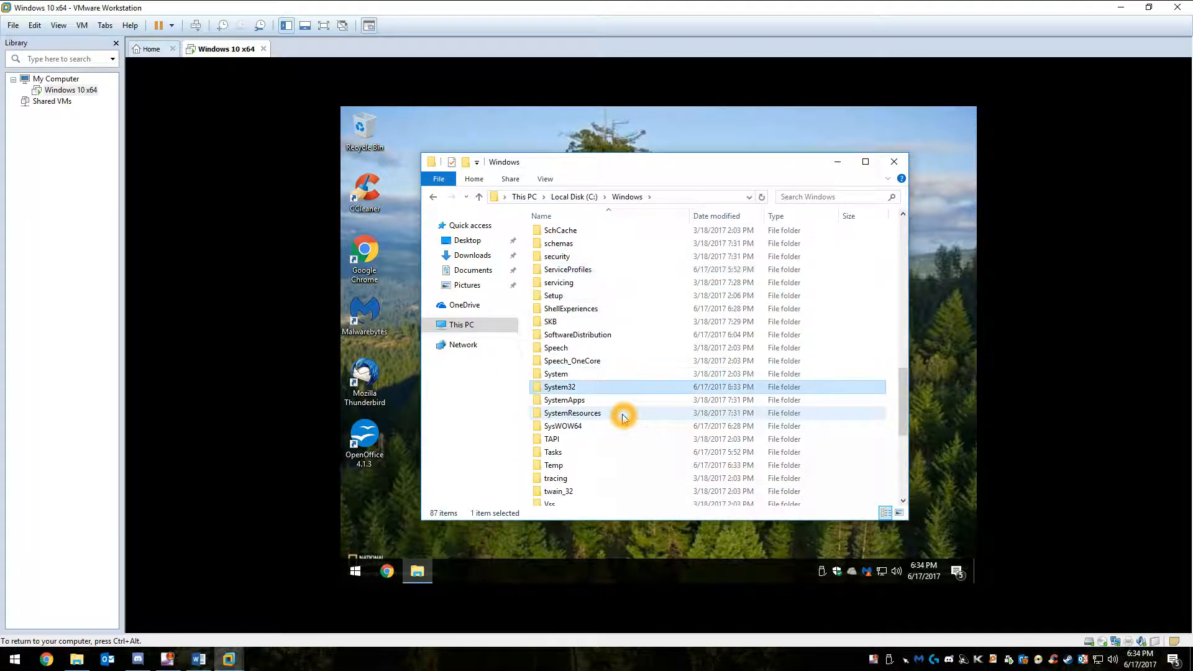
key(Return)
- Open the Sysprep folder within System32 and launch the sysprep application
key(s)
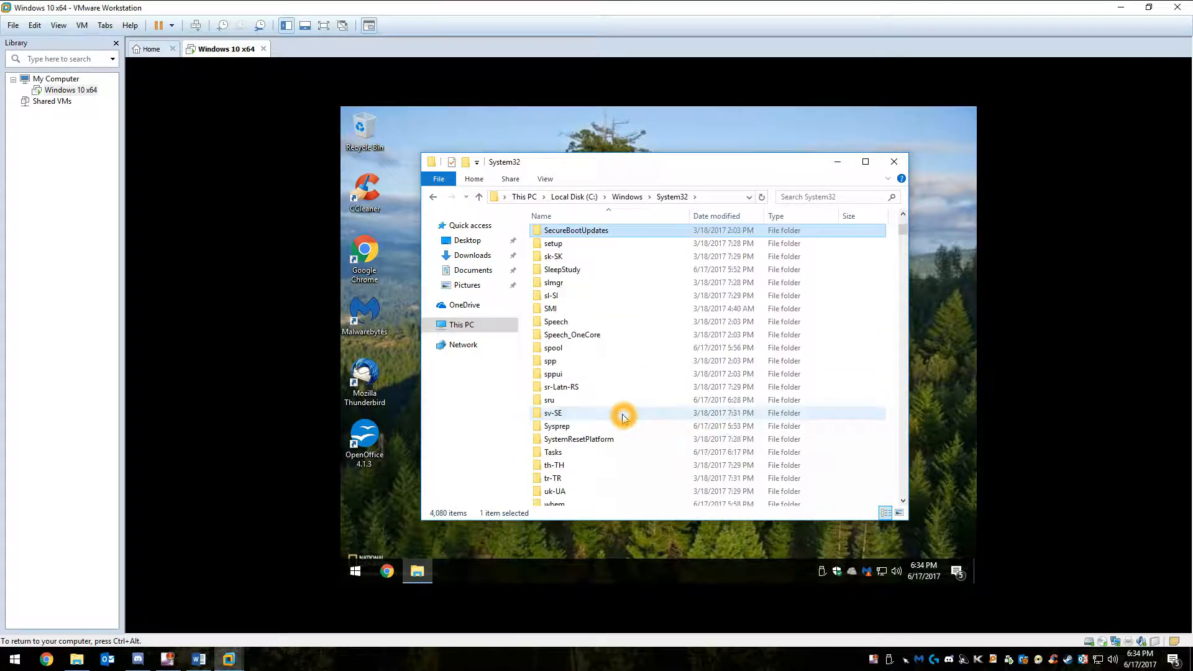
double_click(557, 429)
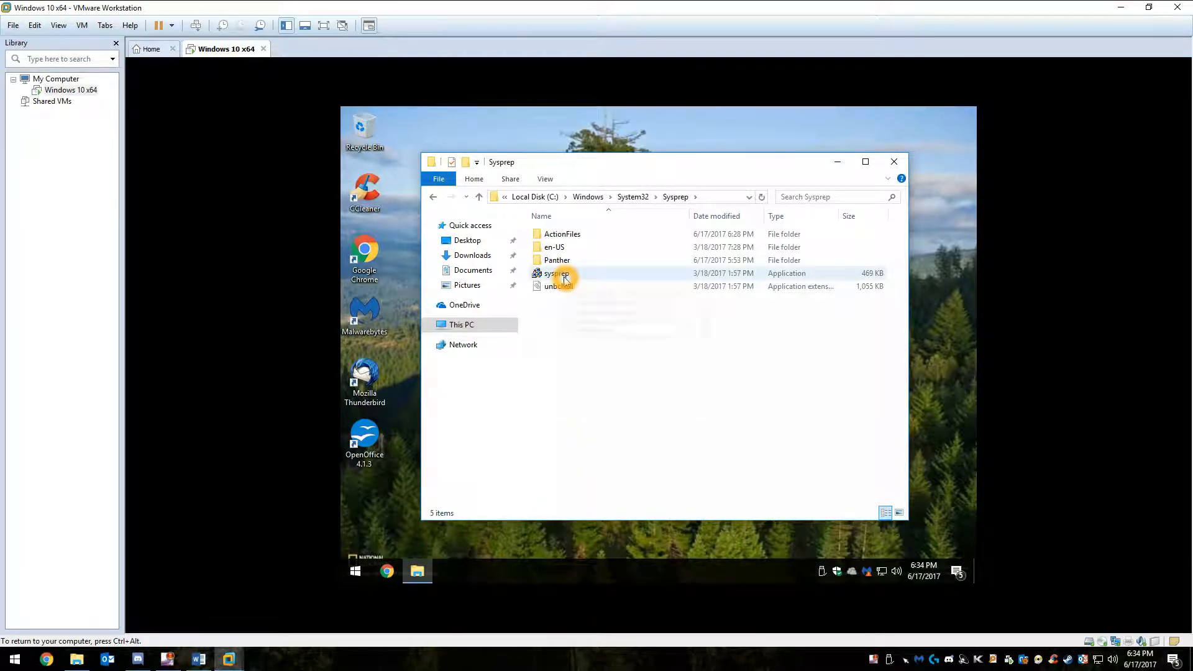
double_click(557, 273)
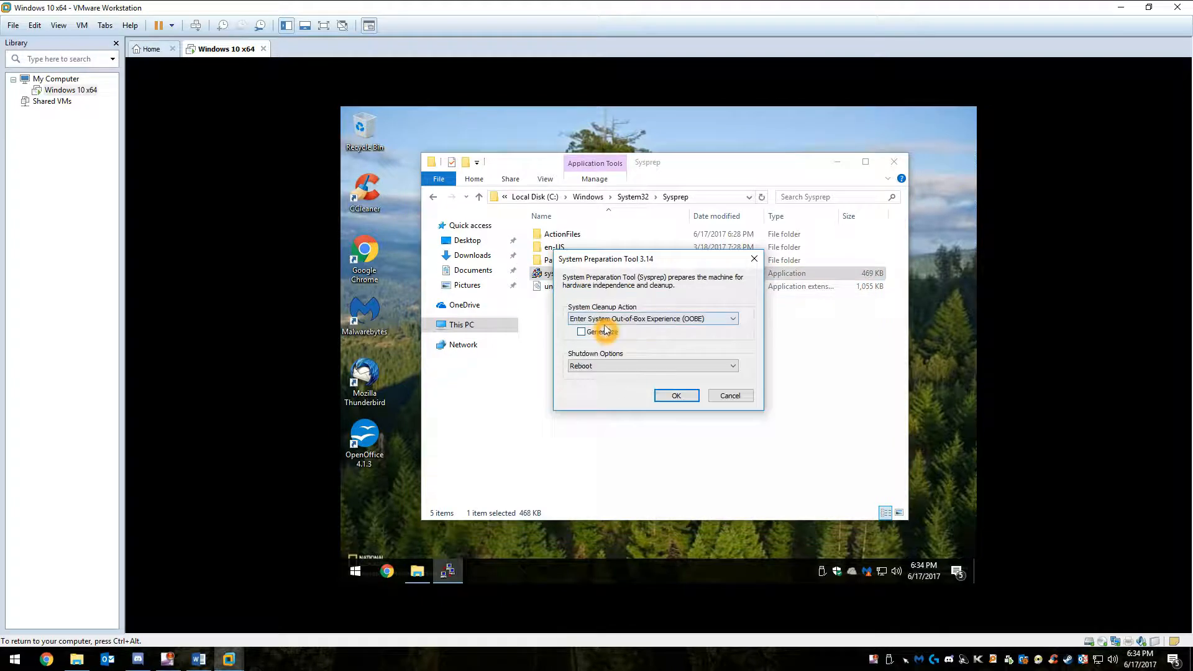
- Run Sysprep with Enter System Out-of-Box Experience (OOBE), Generalize enabled and the shutdown option set to Shutdown
click(687, 348)
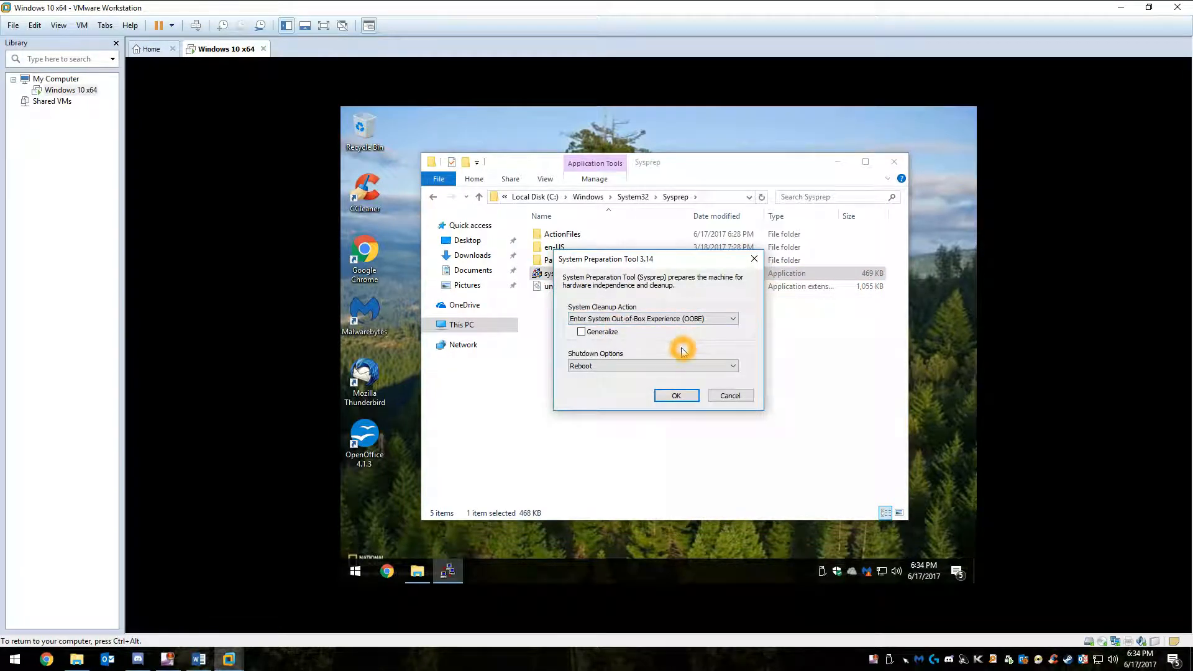
click(582, 334)
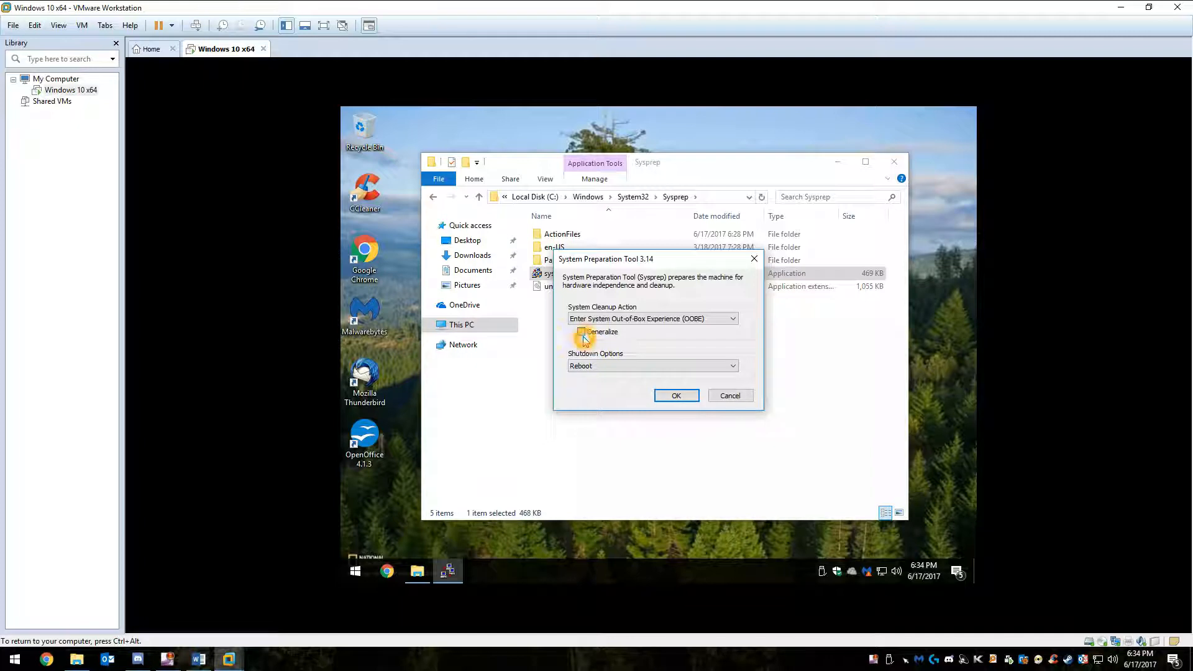
click(601, 367)
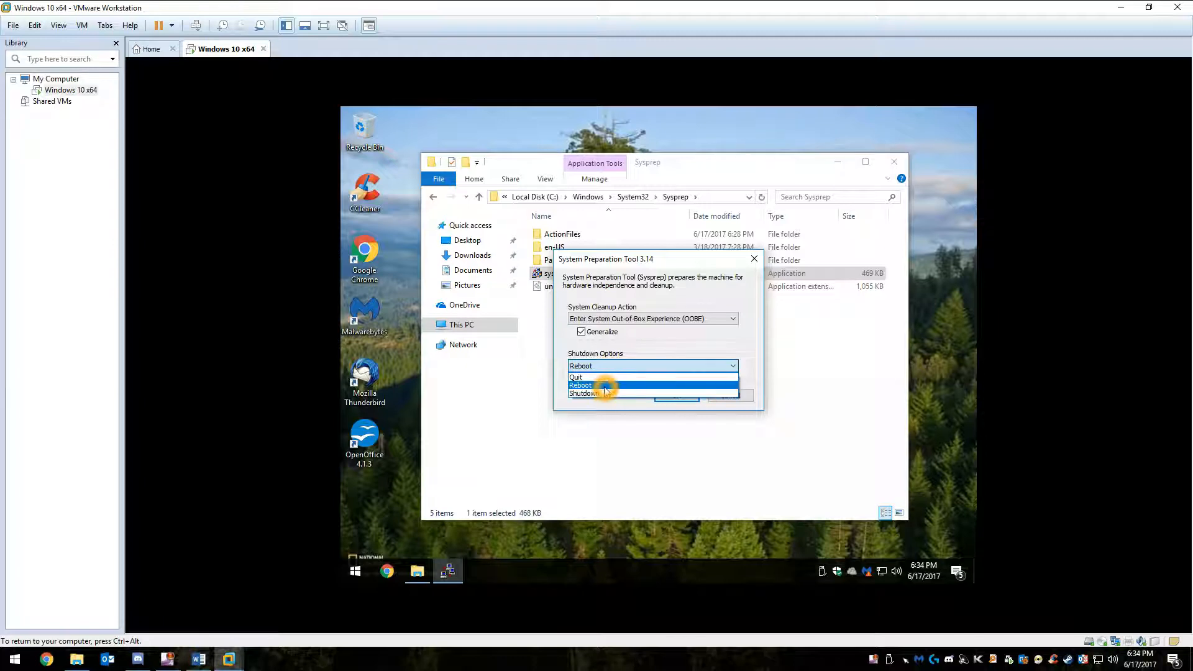
click(606, 394)
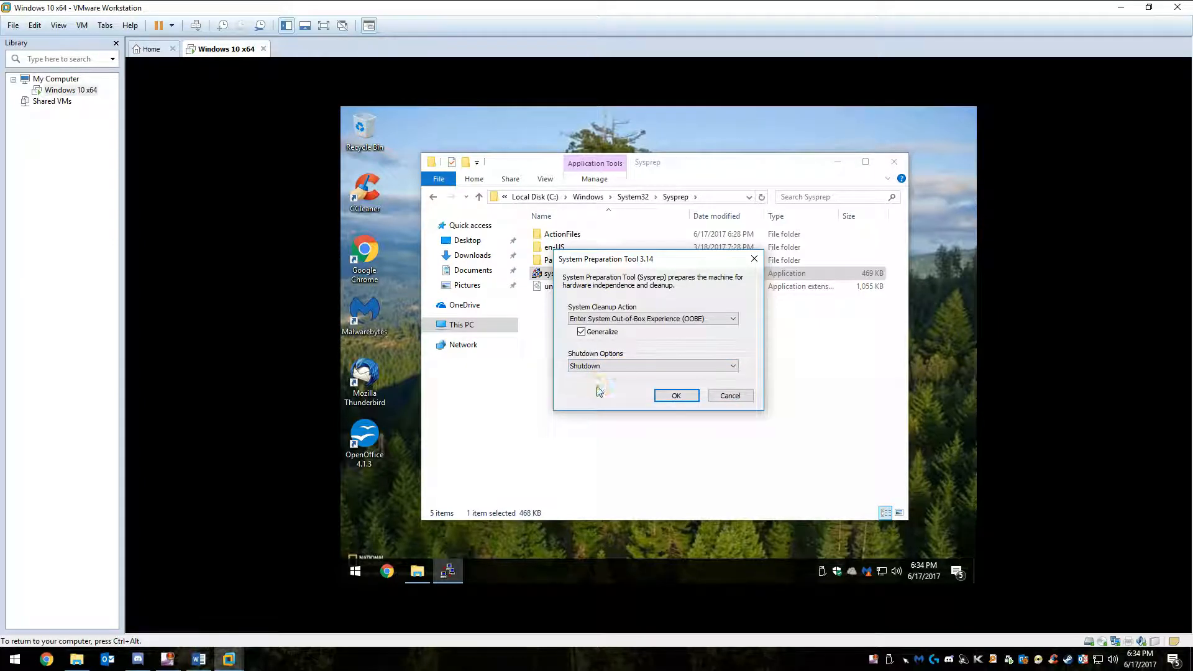
click(658, 396)
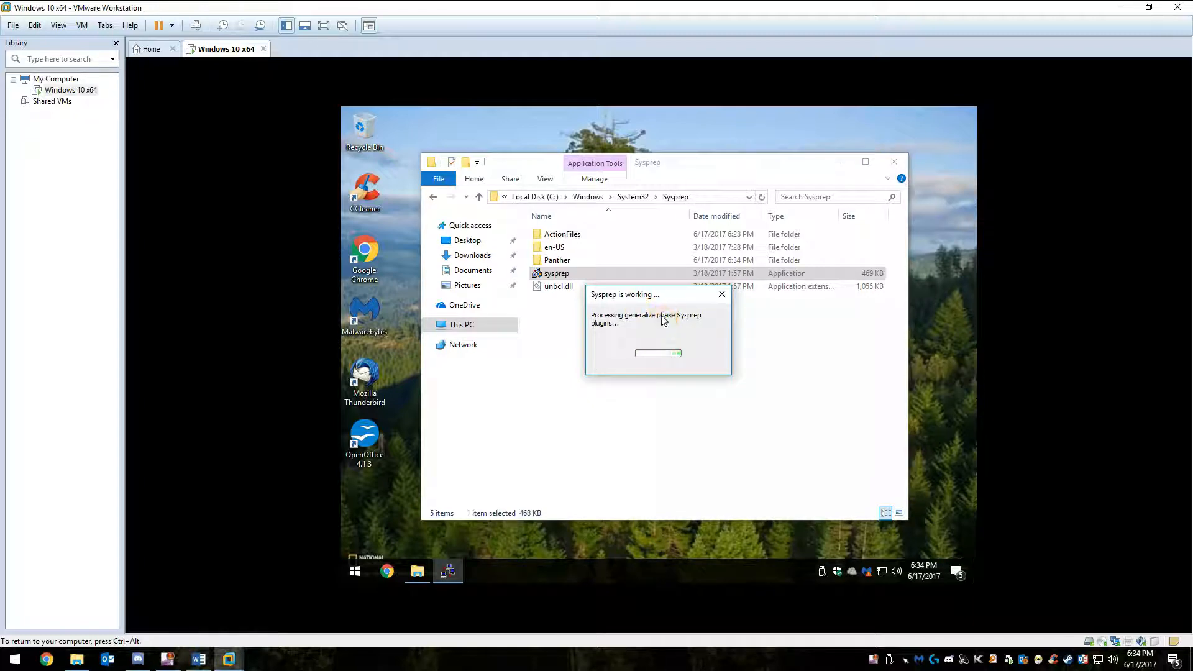
click(645, 312)
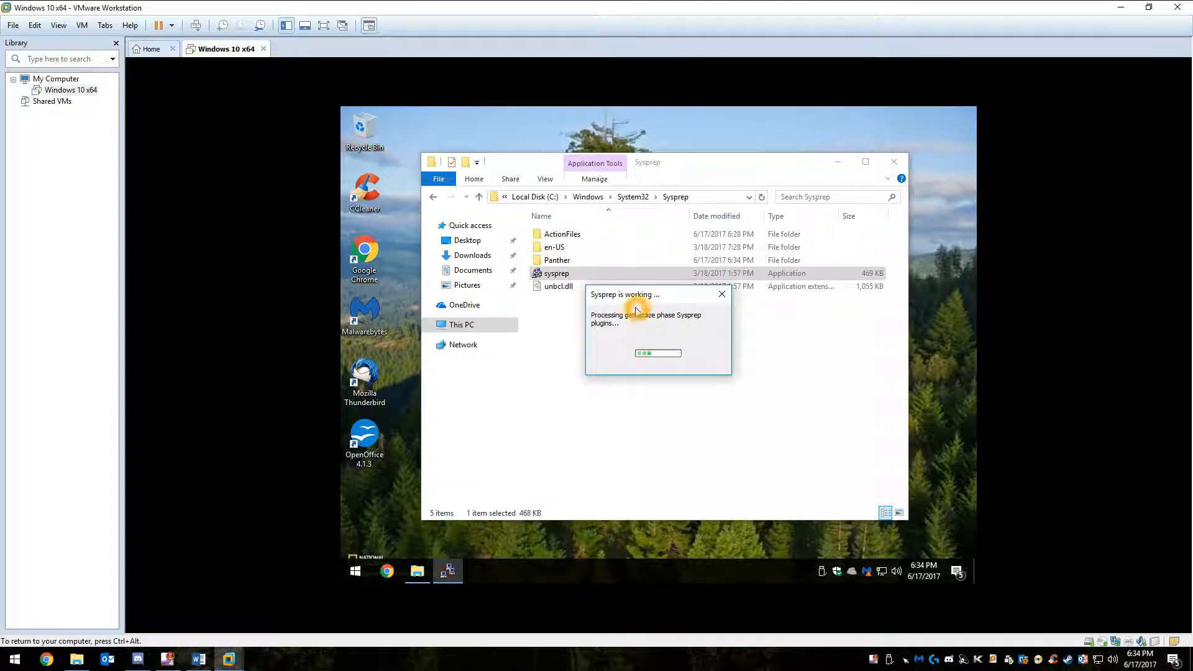
click(622, 290)
click(623, 309)
click(628, 313)
key(ctrl+alt)
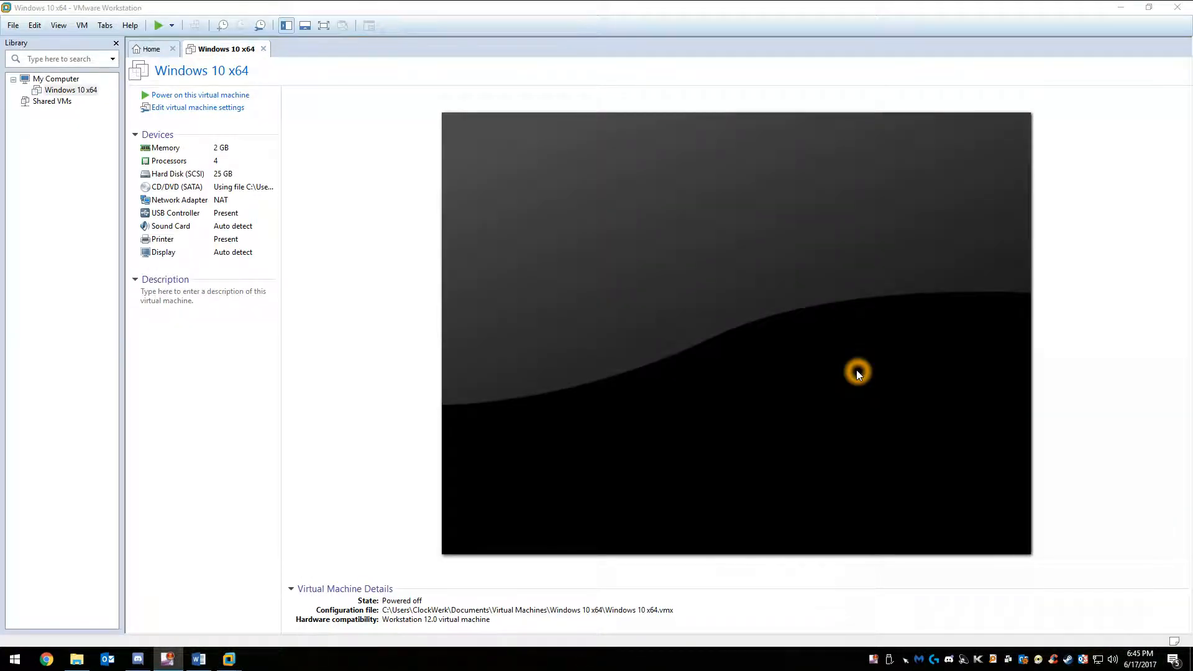
- Power on the Windows 10 x64 virtual machine to its firmware Boot Manager
click(171, 26)
click(216, 160)
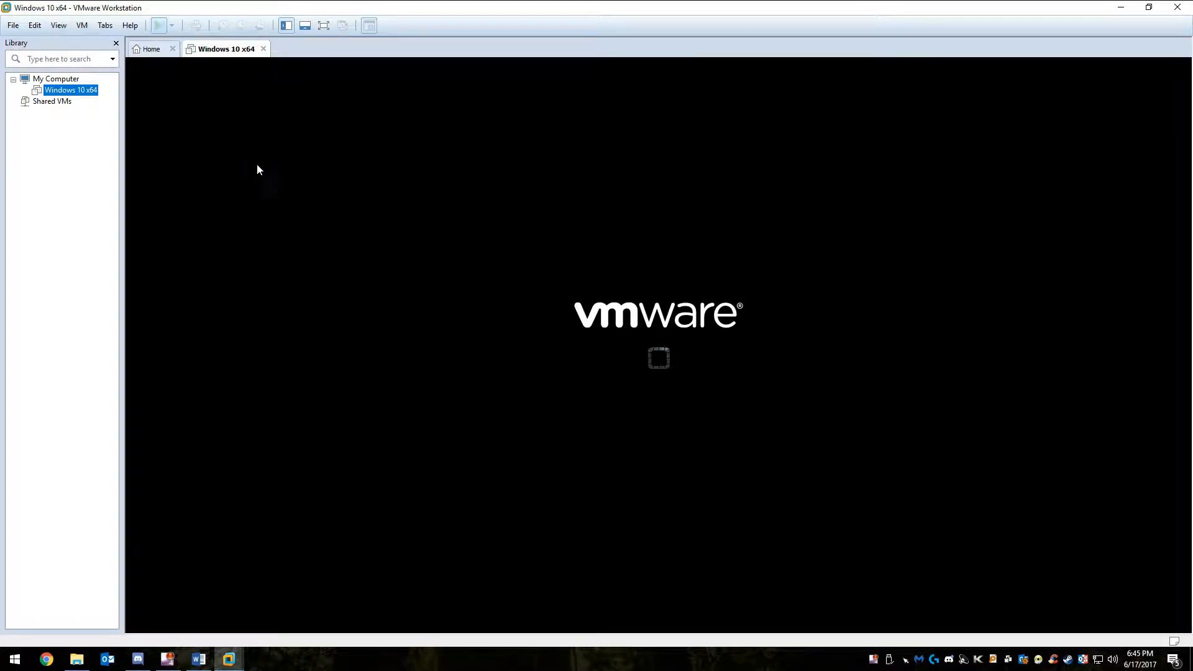
click(258, 166)
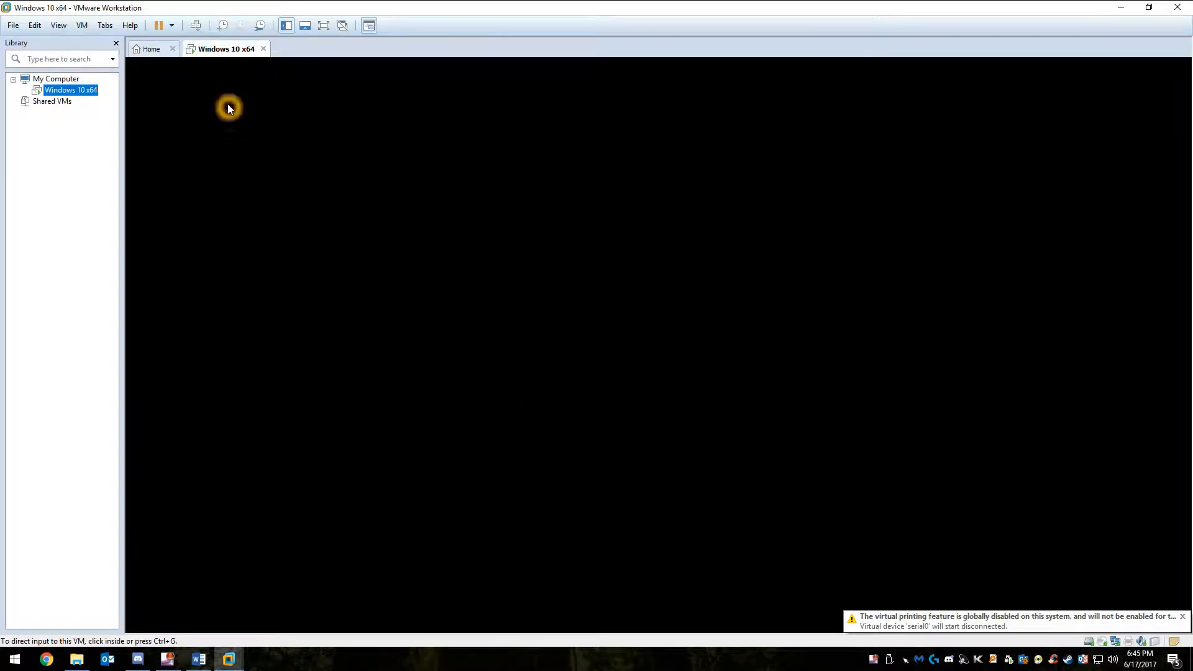
- Set the virtual machine's CD/DVD (SATA) drive to use the clonezilla-live-2.5.0-25-amd64 ISO image from the Desktop
click(81, 26)
mouse_move(125, 55)
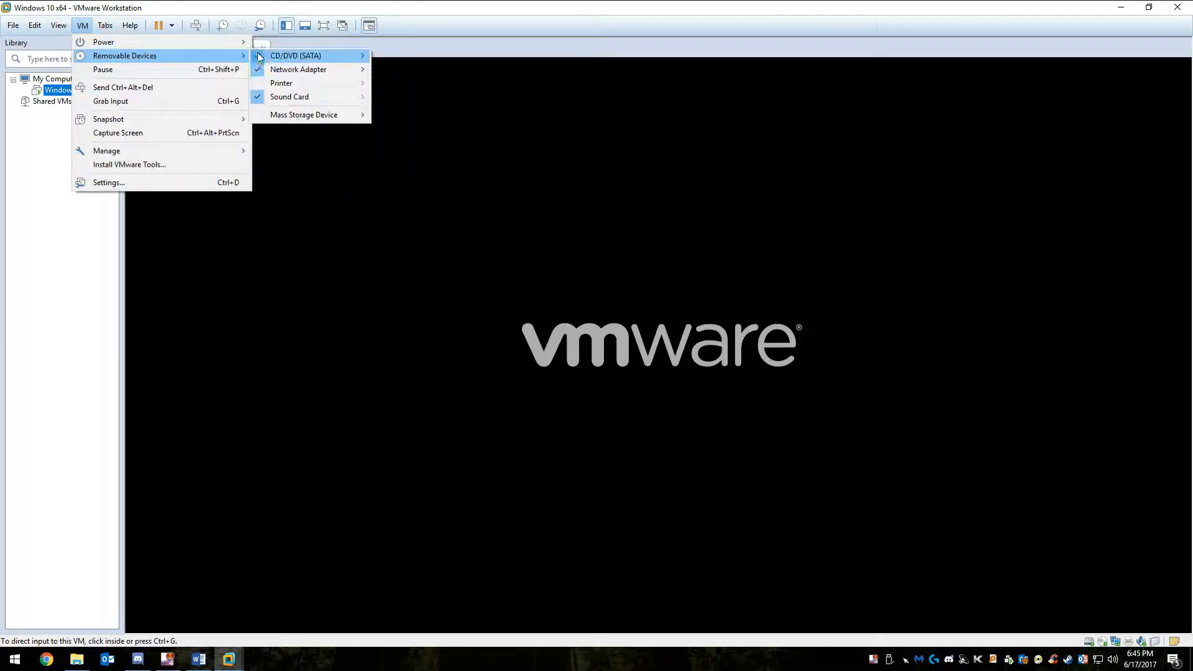
click(260, 56)
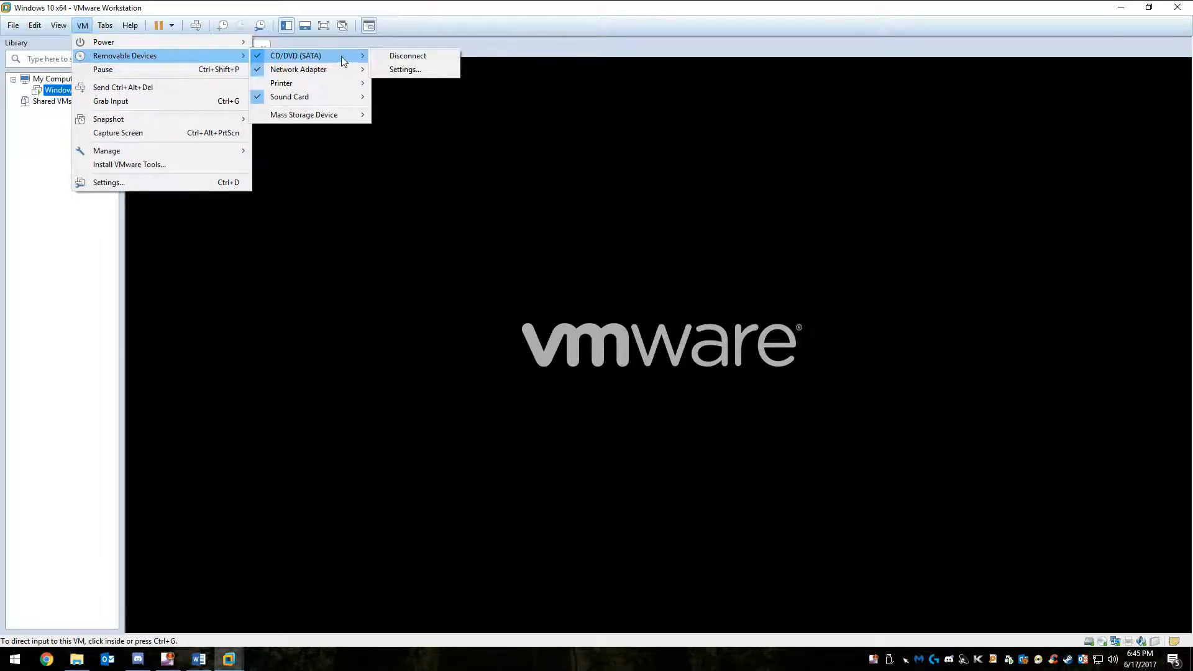
click(414, 68)
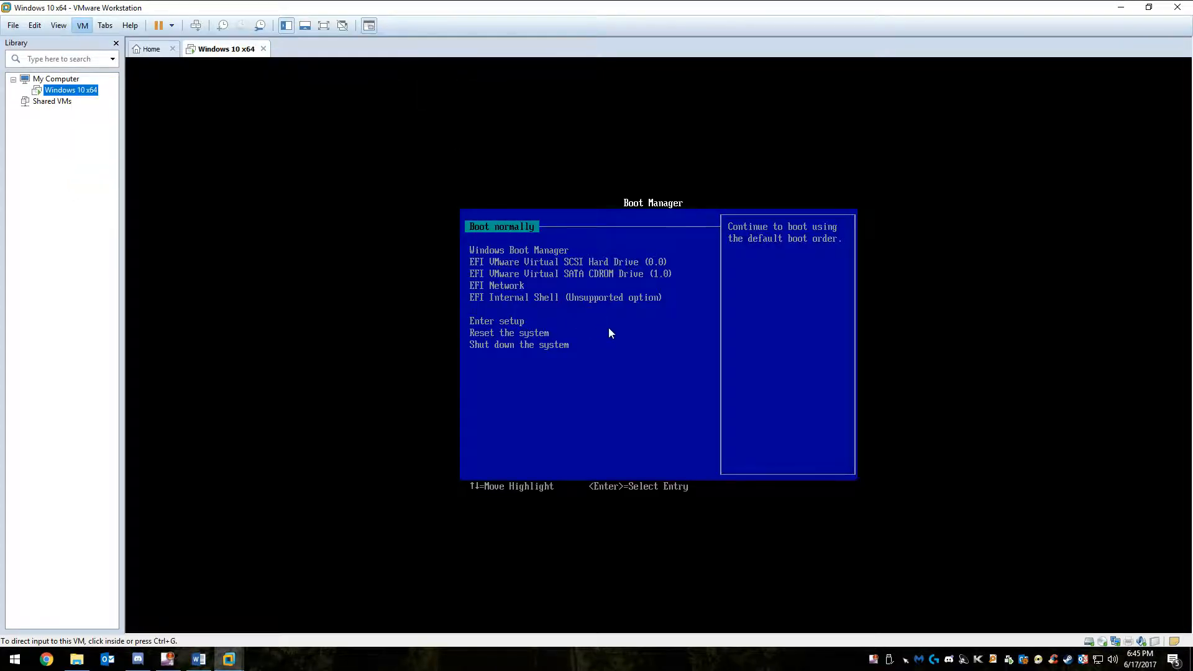
click(626, 321)
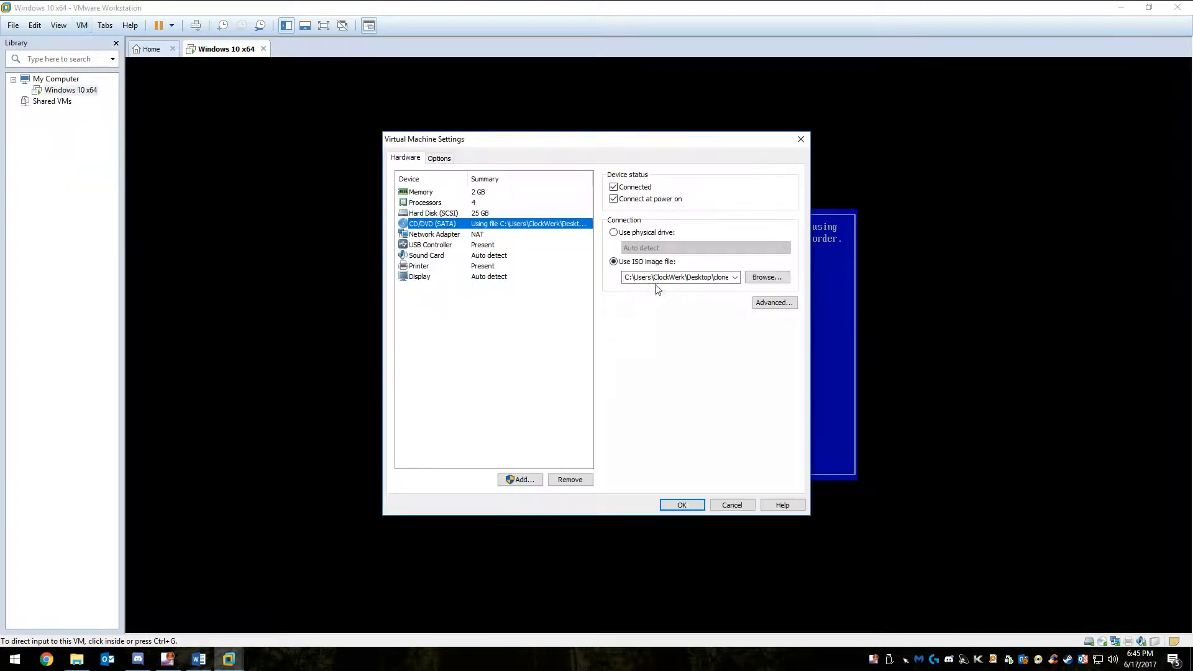
click(762, 279)
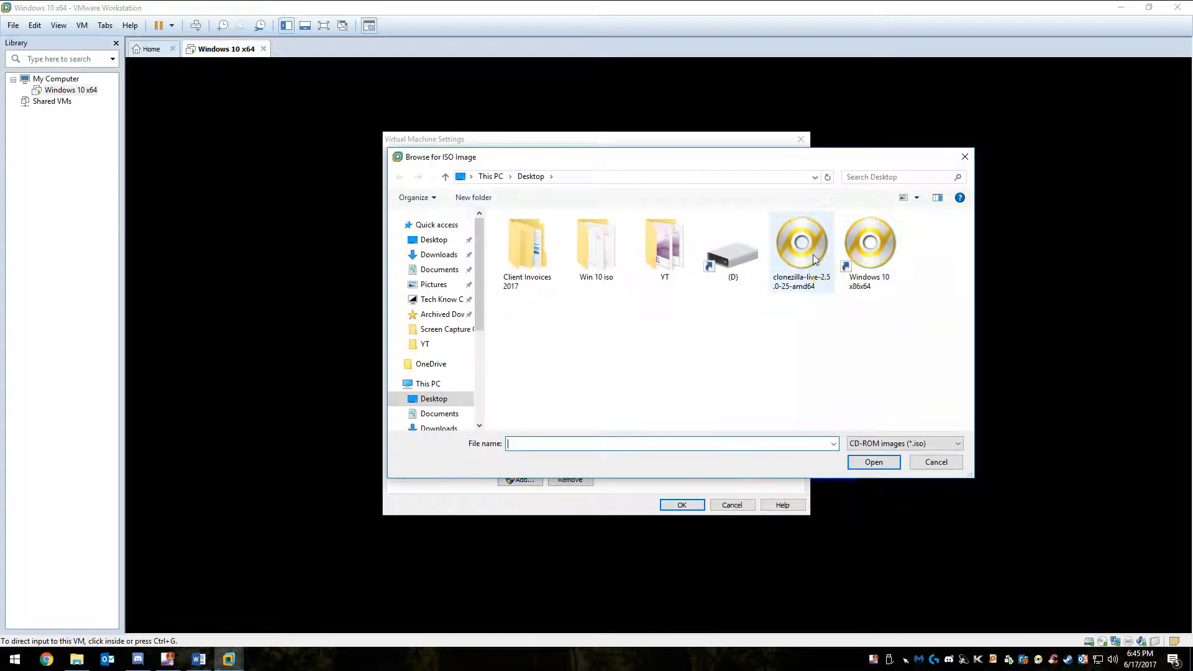
double_click(814, 255)
click(681, 505)
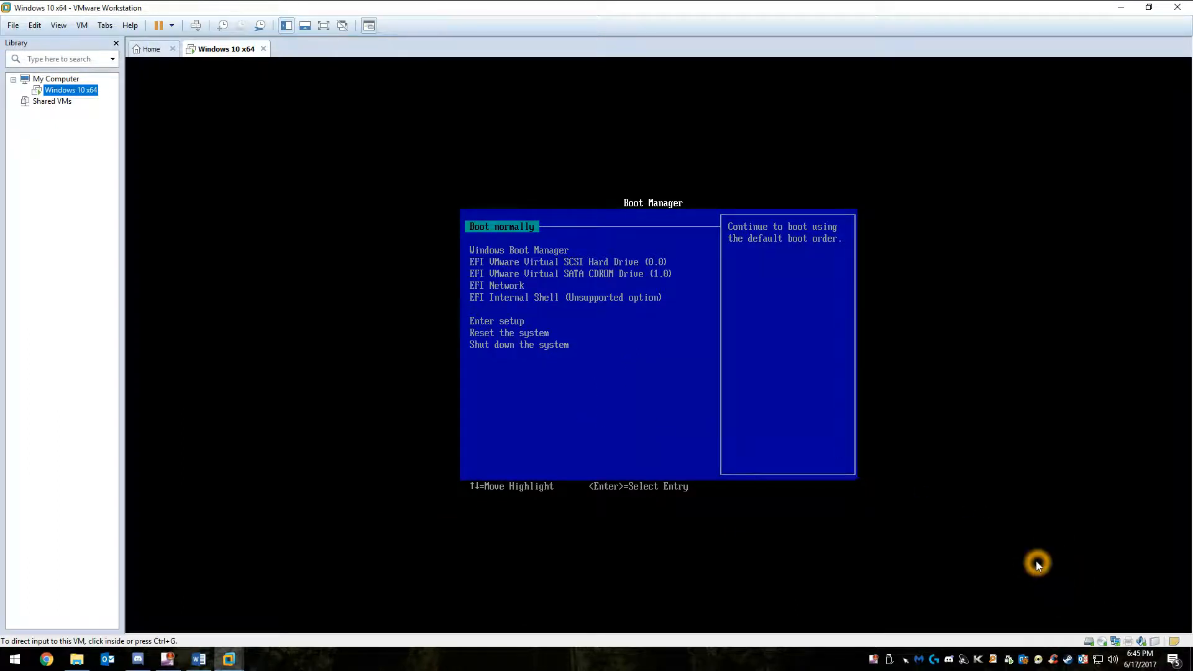
- Connect the USB mass storage device to the virtual machine, disconnecting it from the host
right_click(1159, 645)
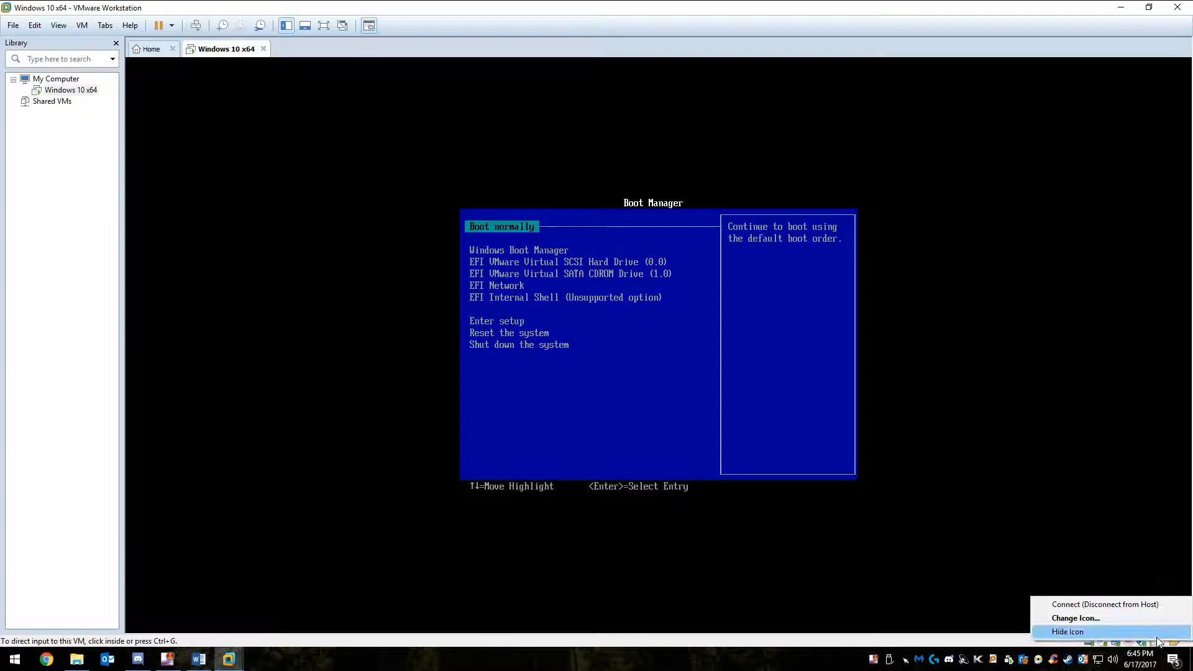
click(1093, 603)
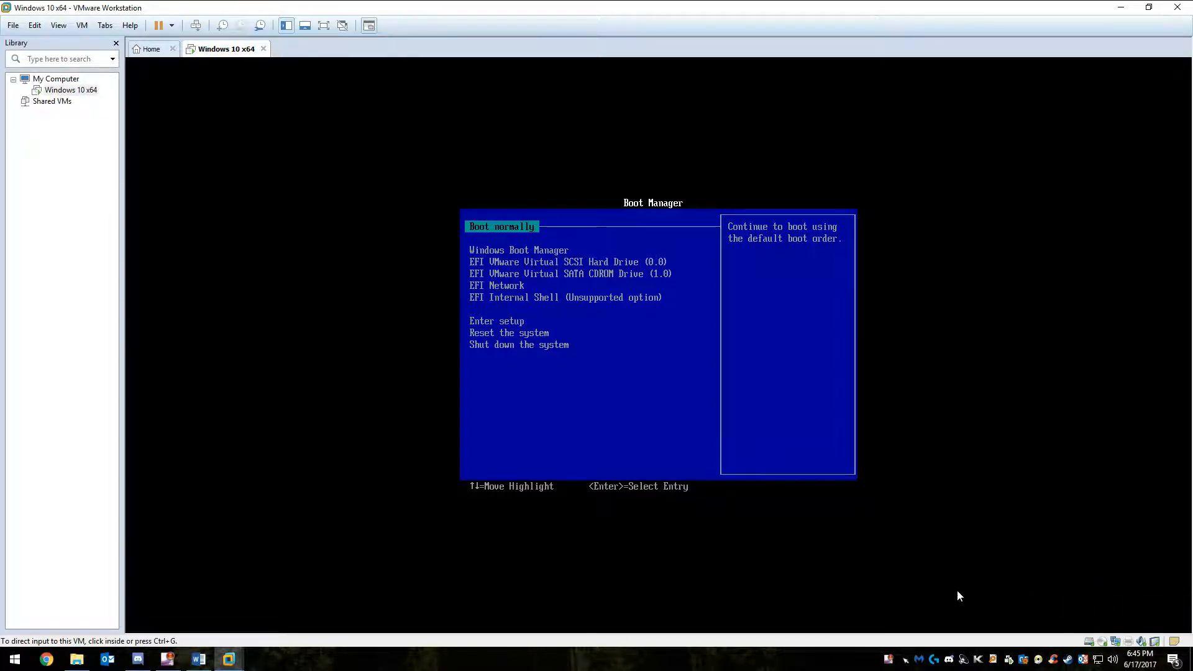
click(665, 527)
click(646, 538)
click(648, 536)
- Boot the virtual machine from EFI VMware Virtual SATA CDROM Drive (1.0)
click(600, 444)
click(601, 443)
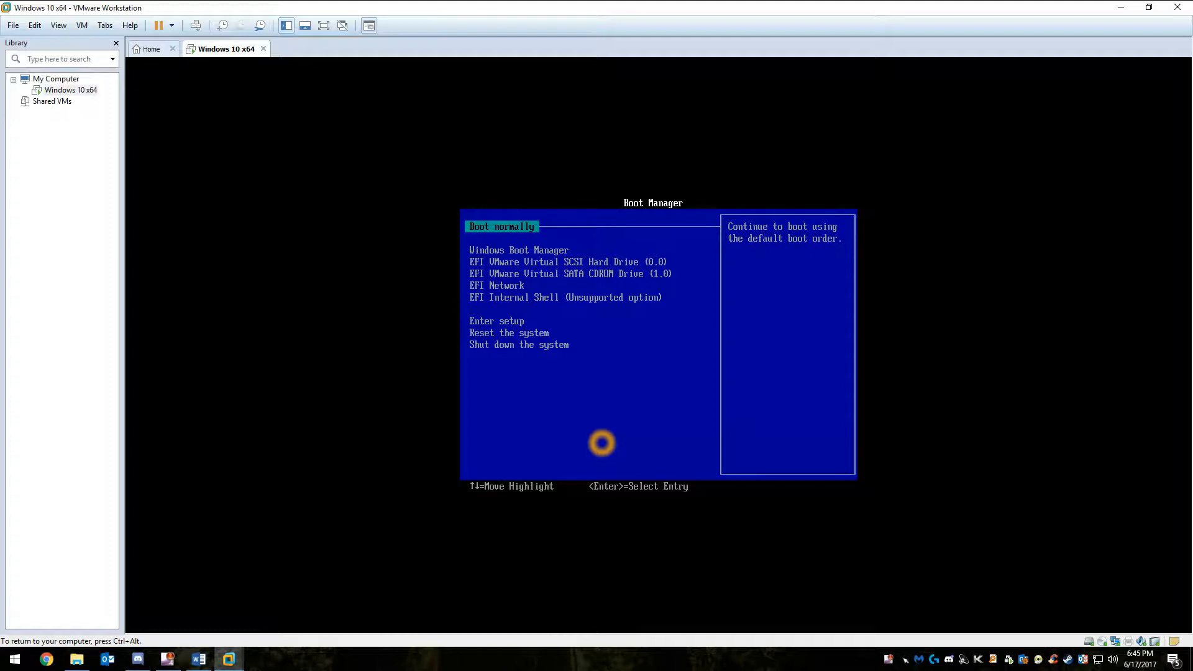
key(Down)
key(Down)
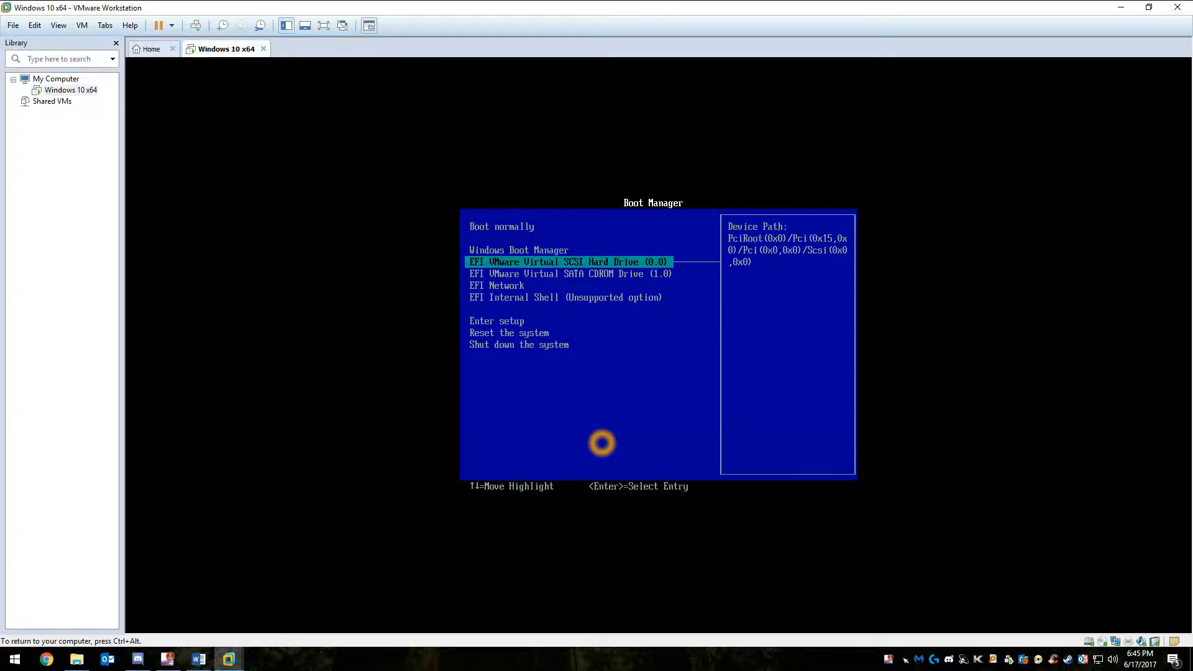
key(Down)
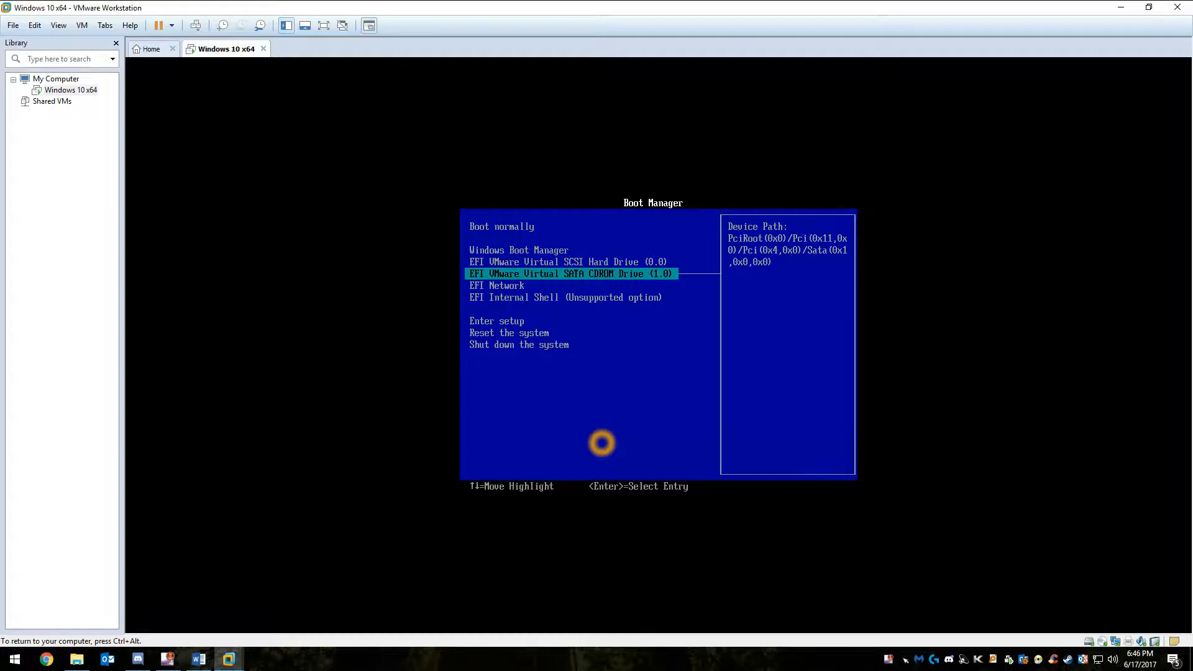
key(Return)
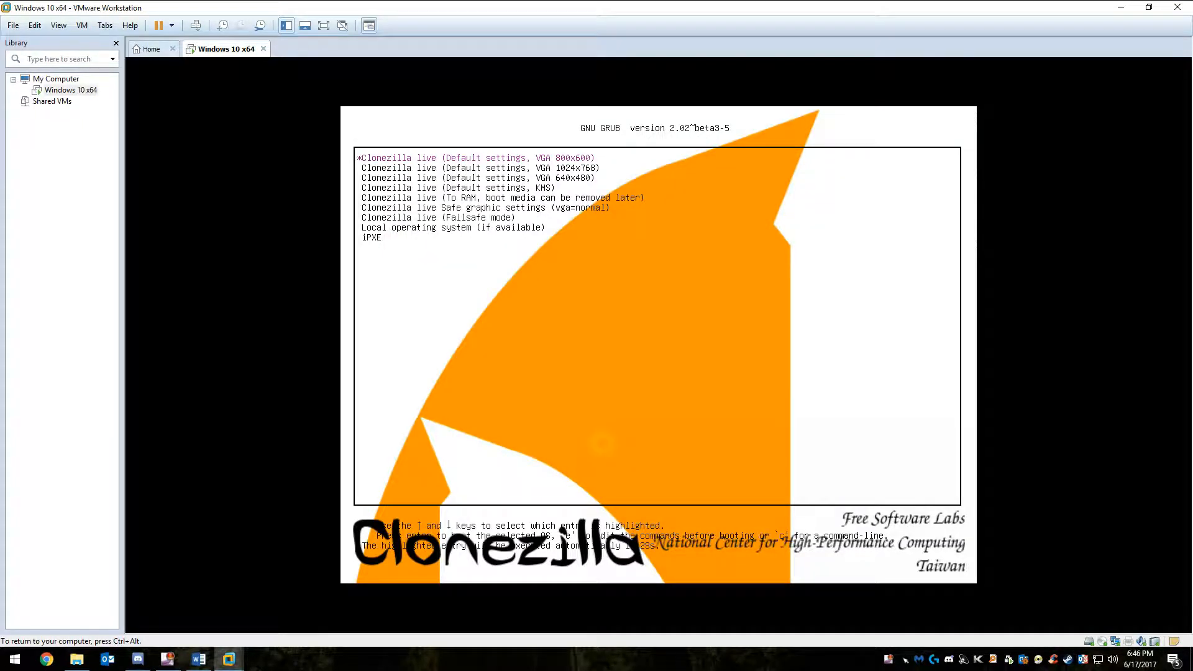
- Boot Clonezilla live with default settings at VGA 800x600, choose en_US.UTF-8 English as the language, and start Clonezilla
key(Return)
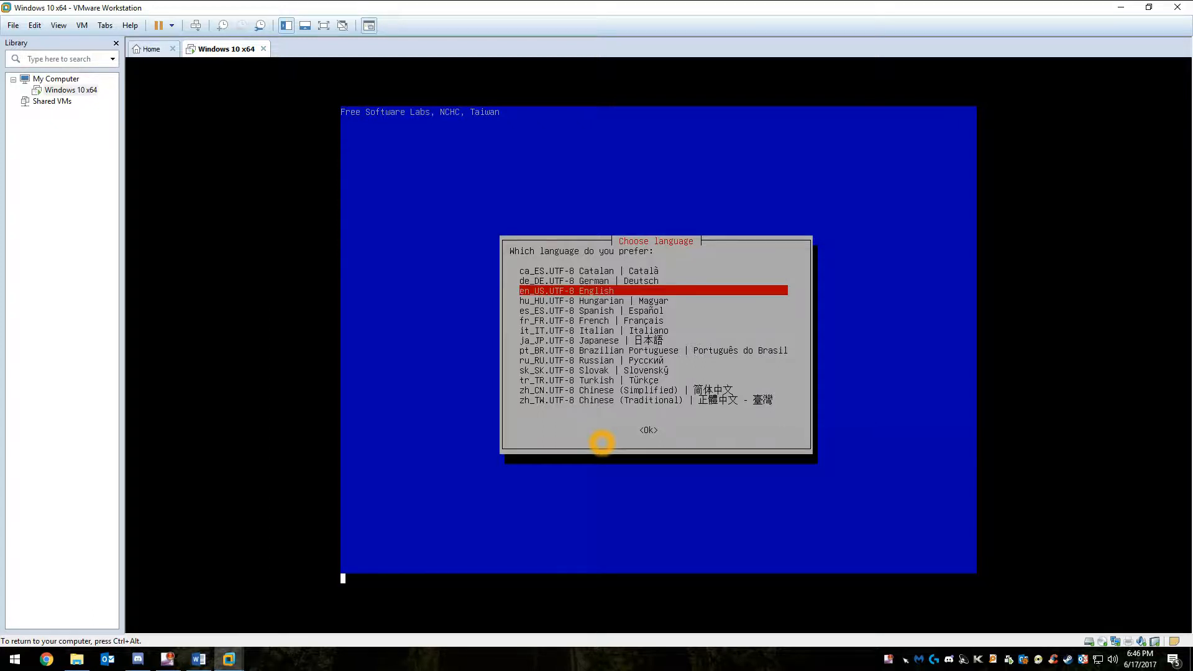
key(Return)
key(Return)
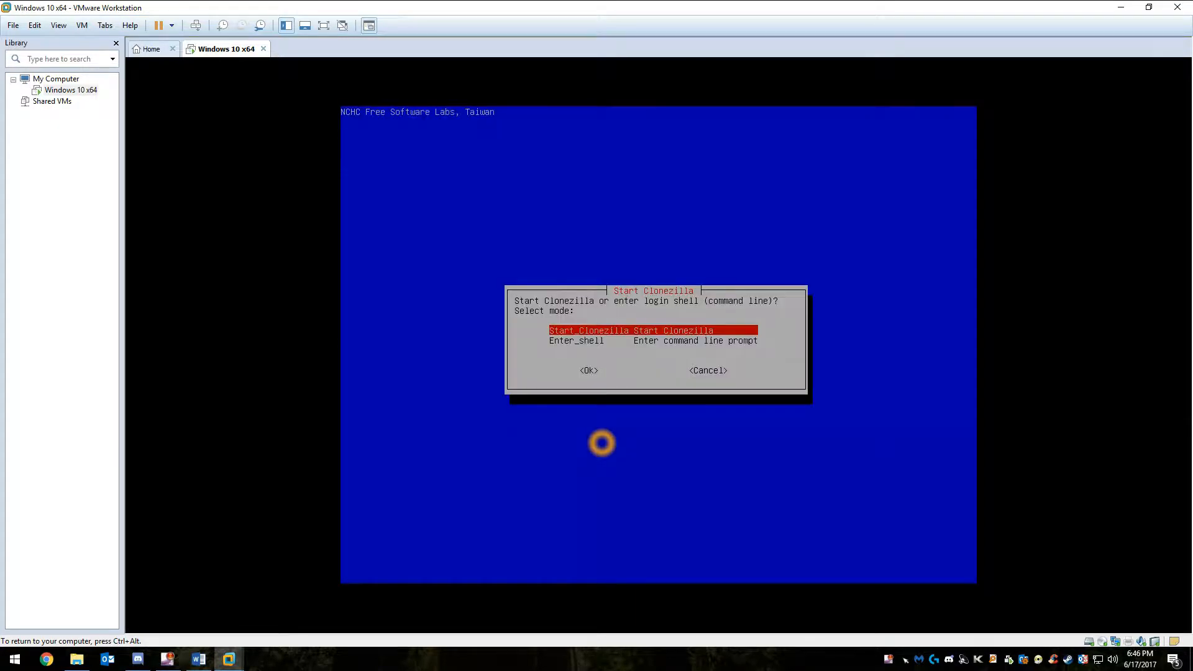
key(Return)
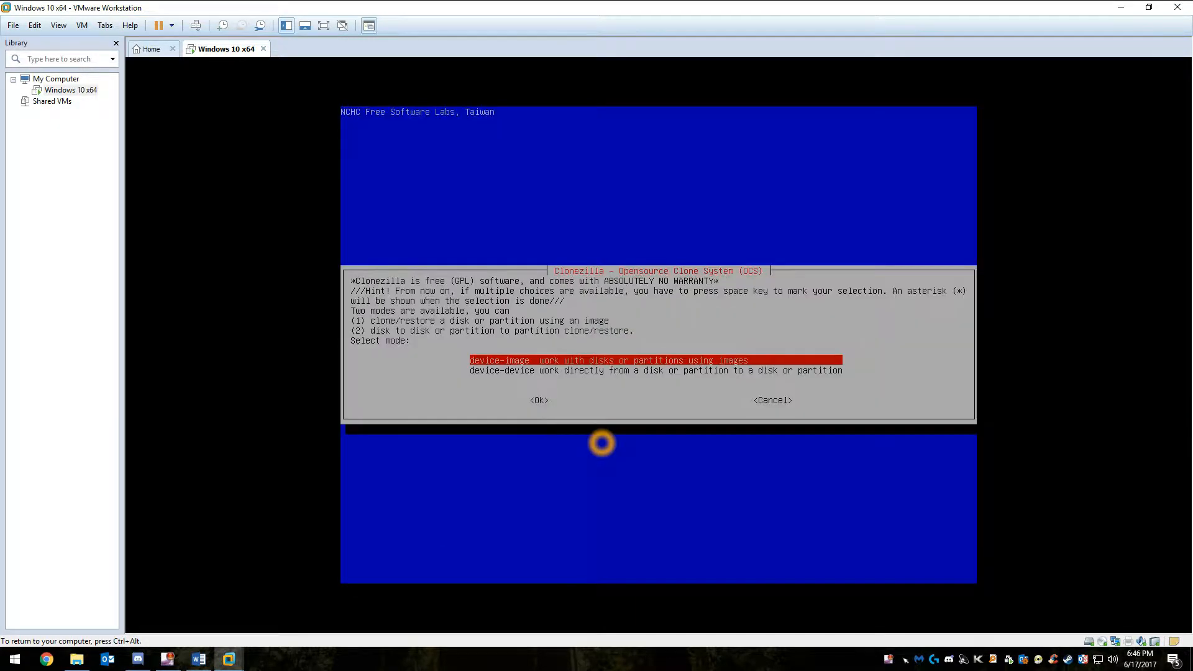
- Select the device-device mode, accept the default option that follows, and choose the disk_to_local_disk clone
key(Down)
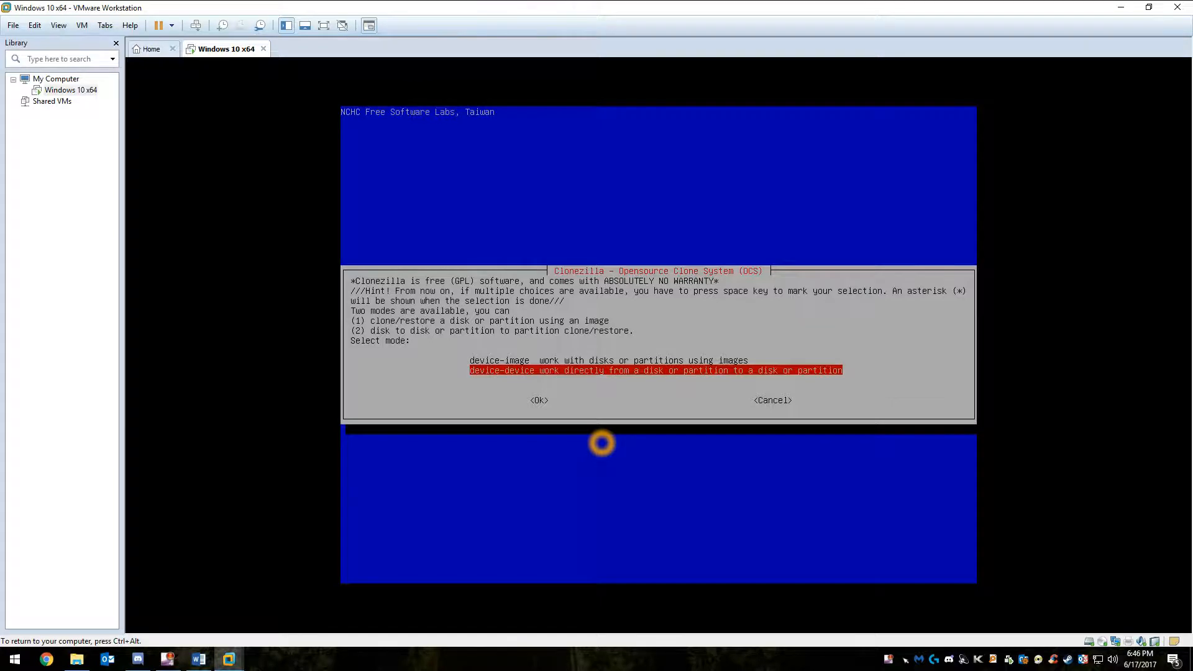
key(Return)
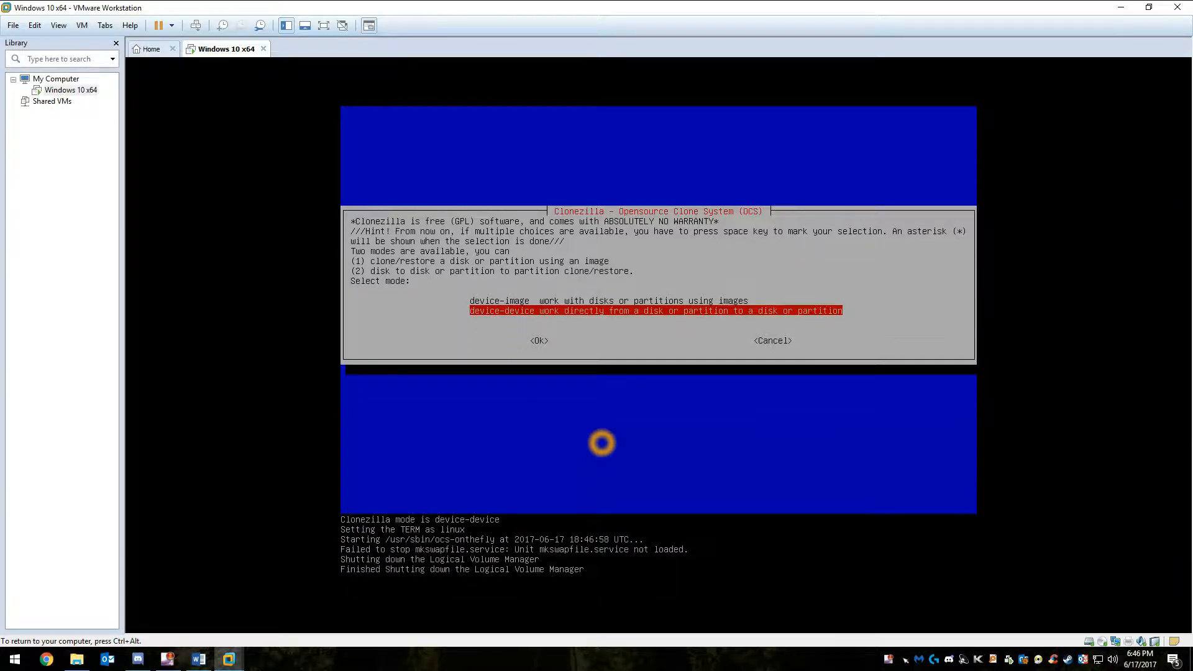
key(Return)
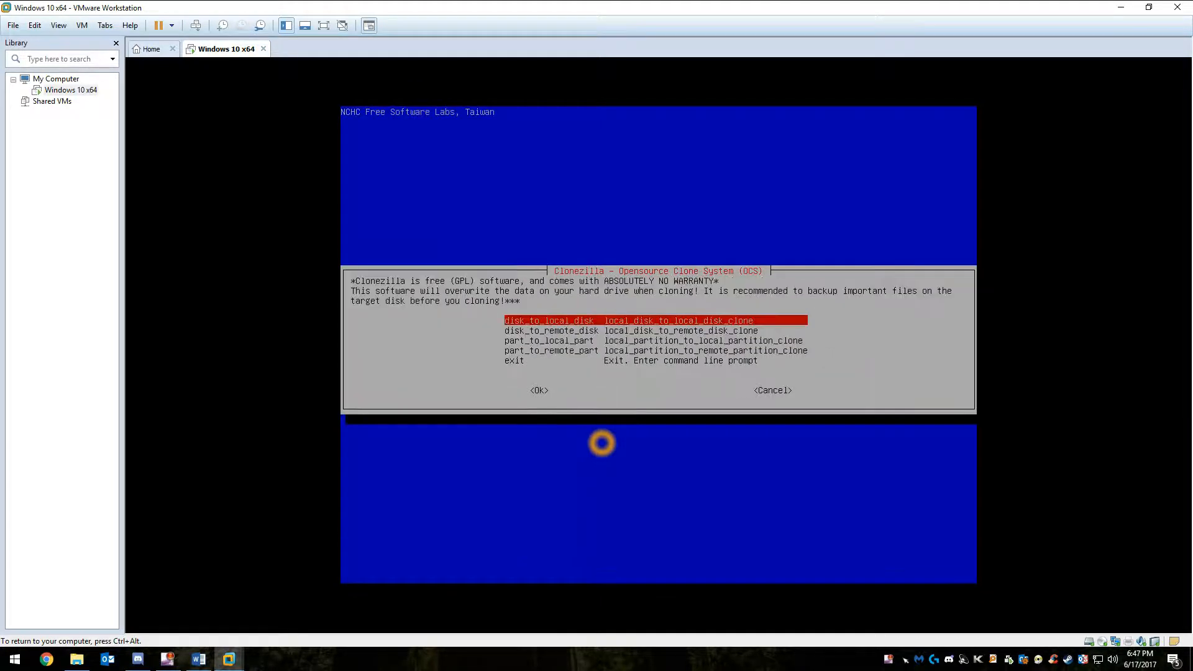
key(Return)
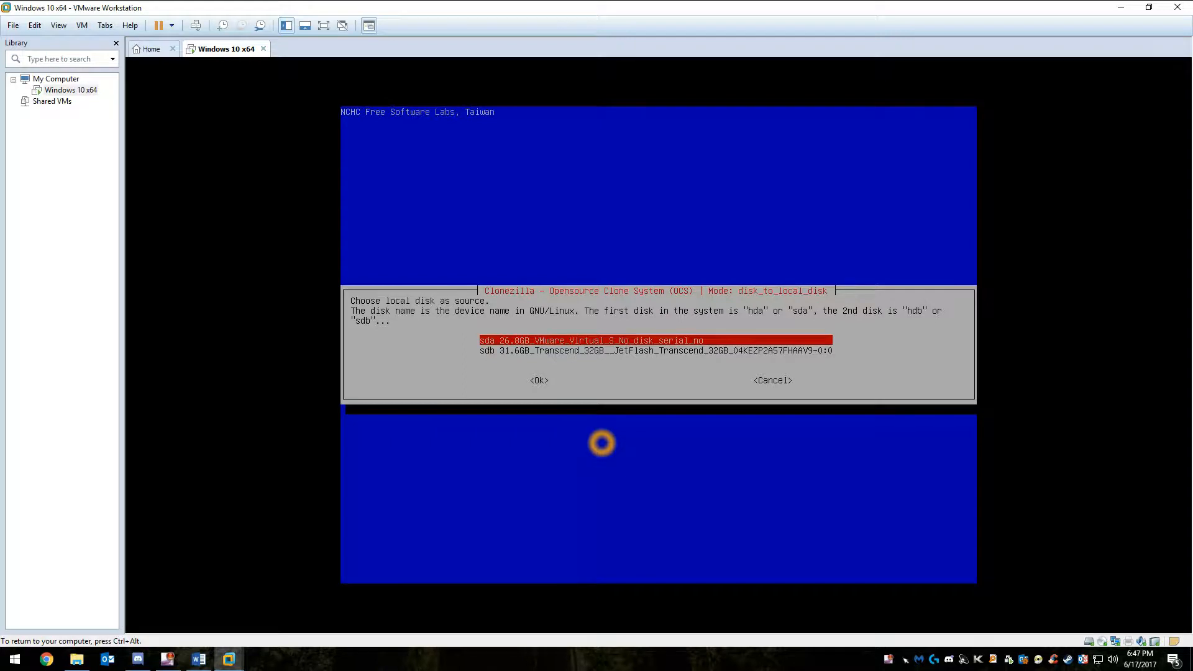
- Choose the 26.8GB VMware disk sda as source and the 31.6GB Transcend disk sdb as target, skipping the source file system check
key(Return)
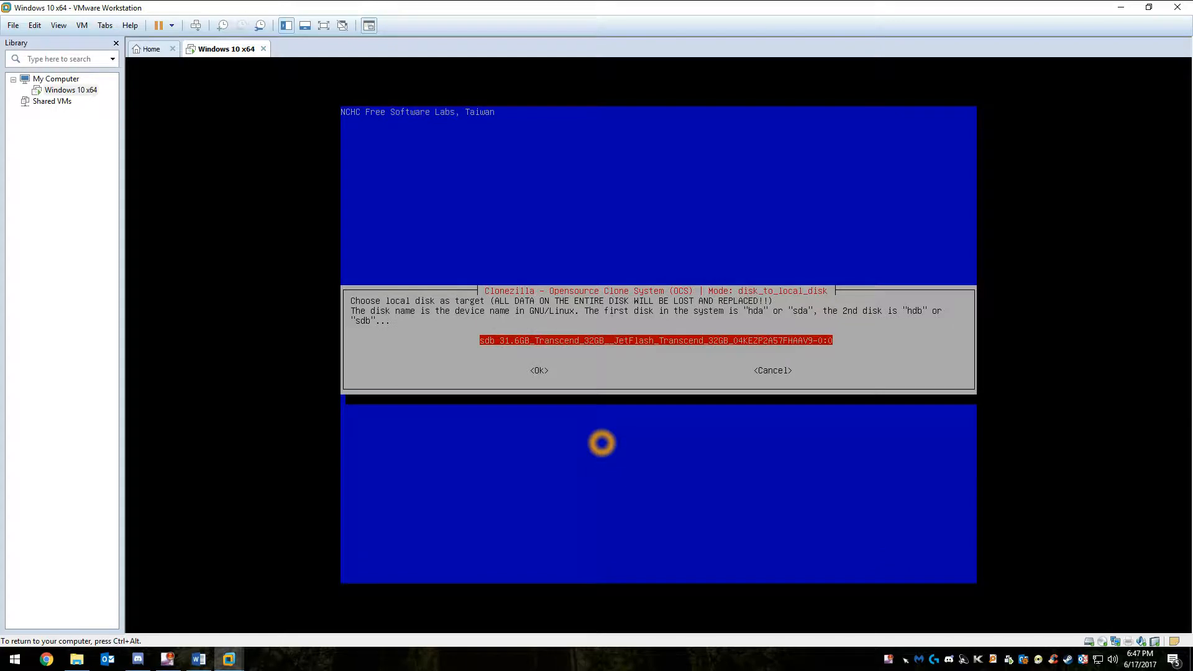
key(Return)
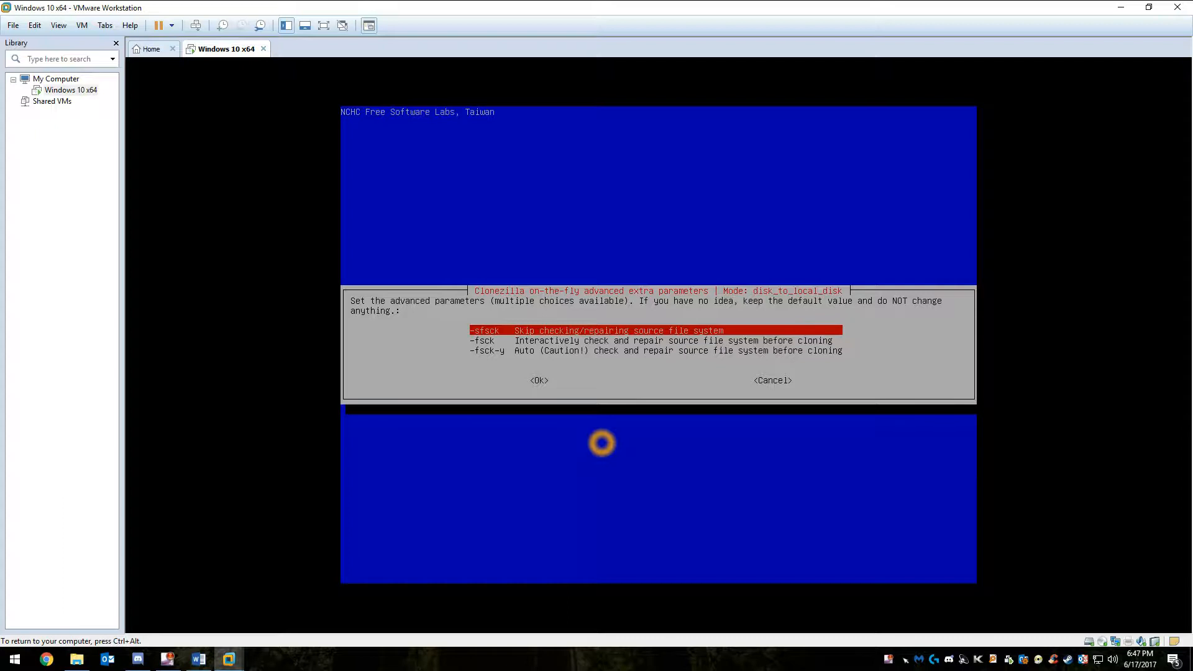
key(Return)
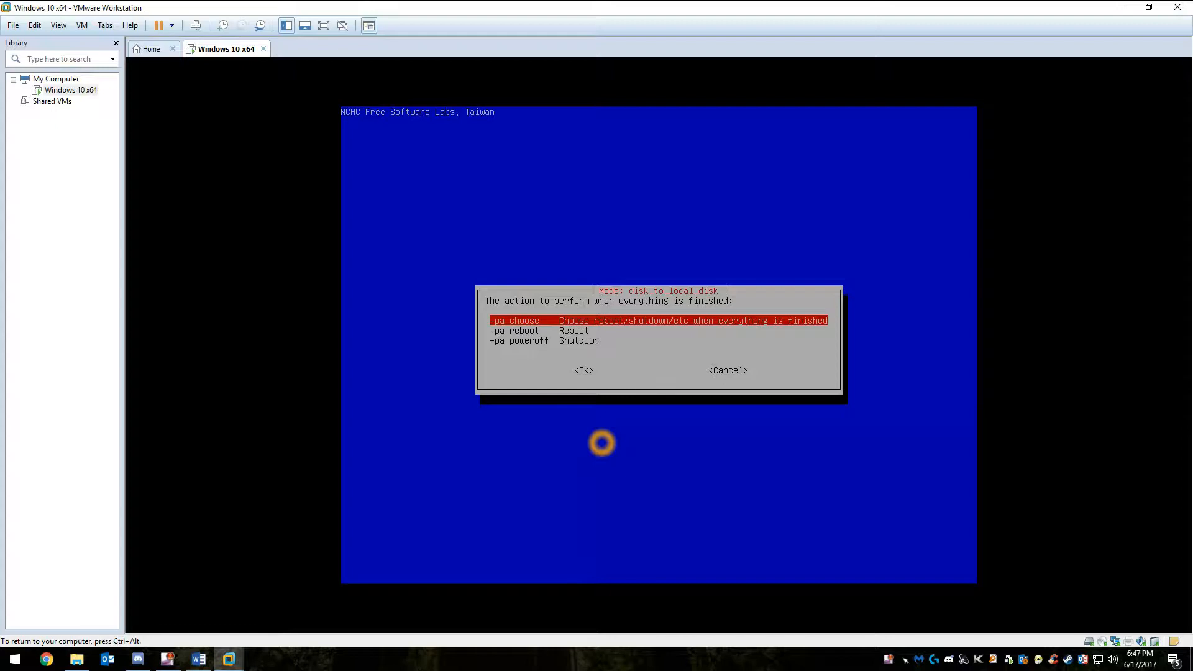
- Set the action after cloning finishes to -pa poweroff (Shutdown)
key(Down)
key(Down)
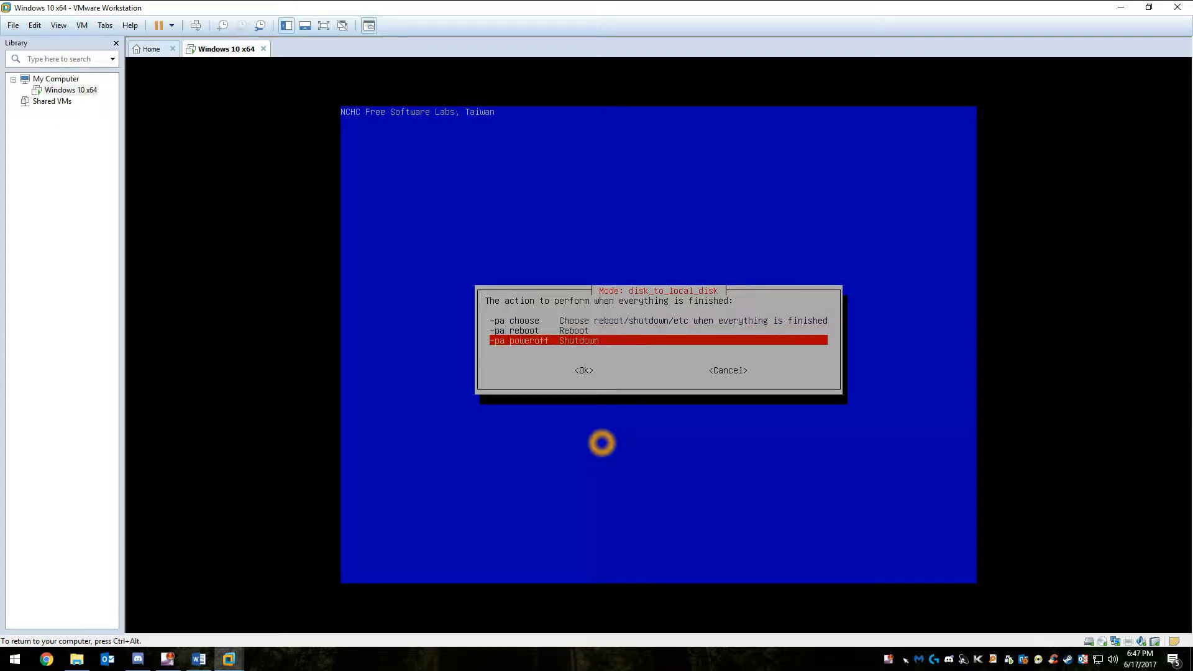
key(Return)
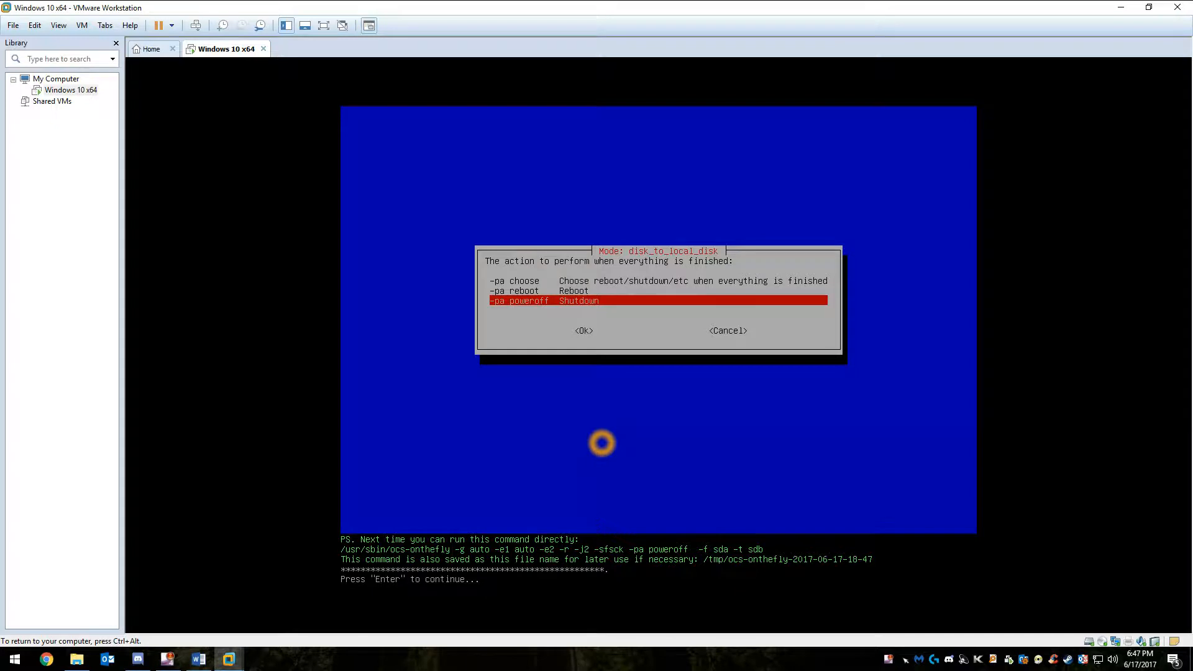
- Continue to the disk clone and confirm with y that all existing data on sdb may be overwritten
key(Return)
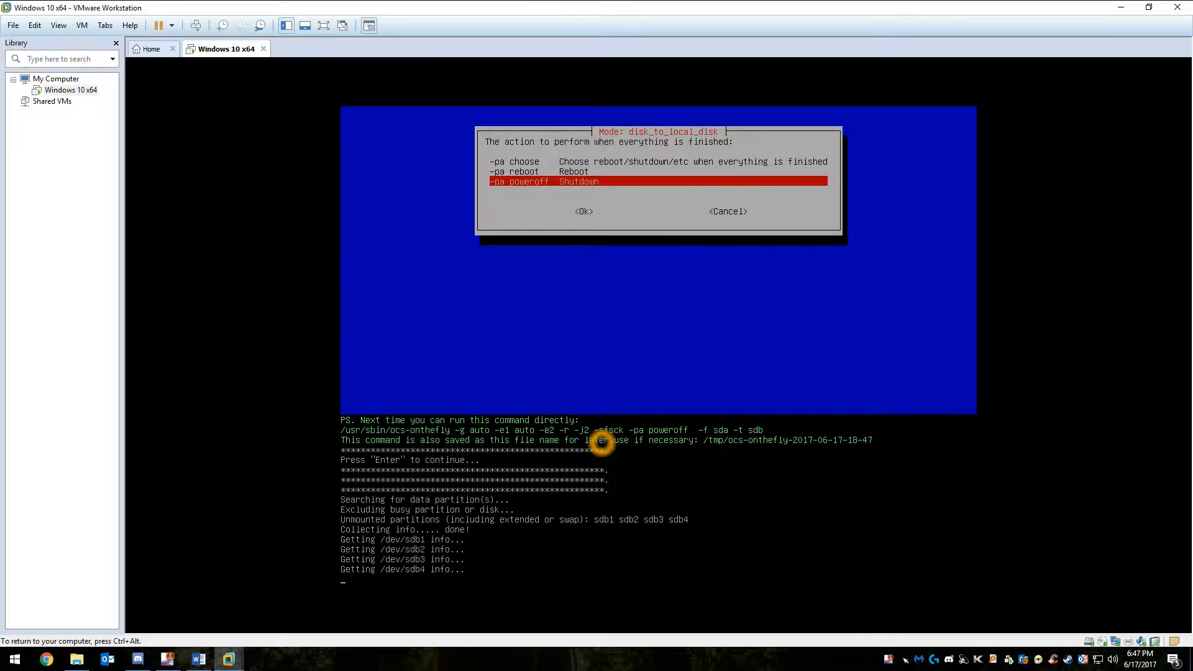
key(Return)
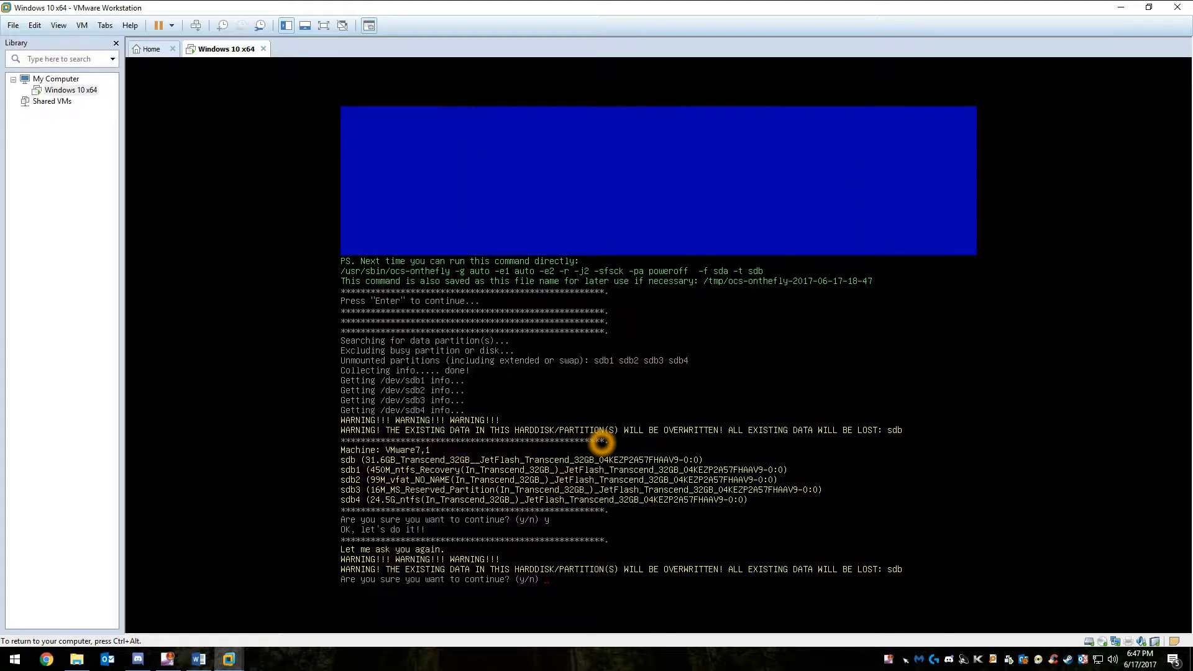
text(y)
key(Return)
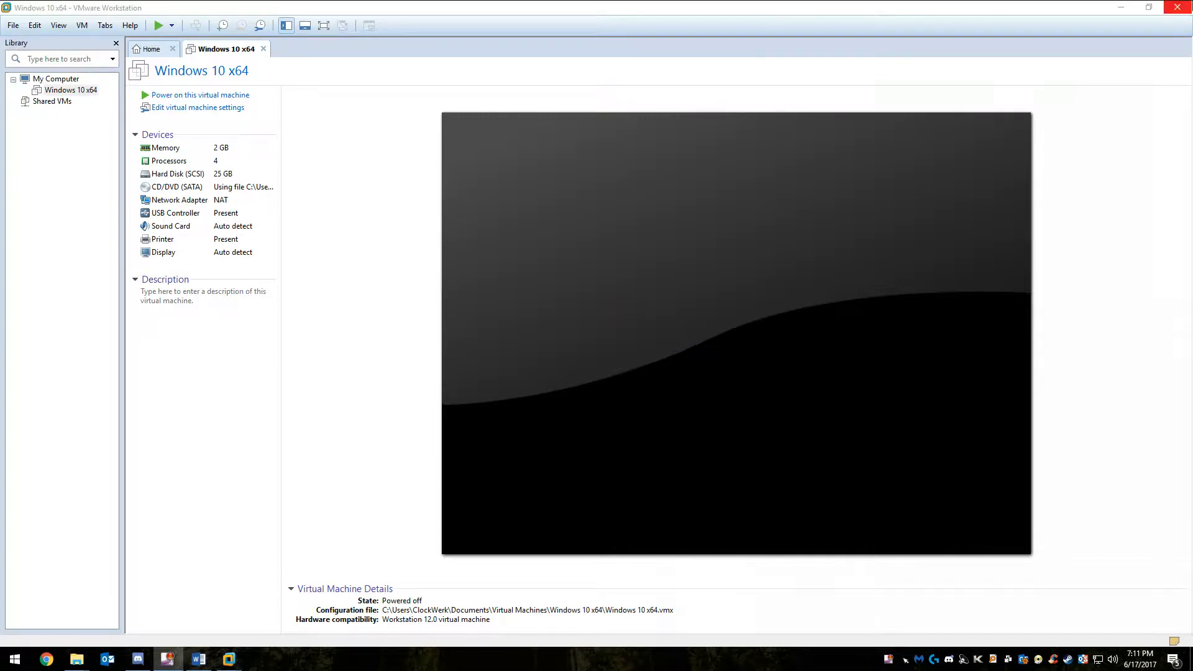
- Close VMware Workstation and launch Rufus from the desktop, allowing it to run
click(1180, 6)
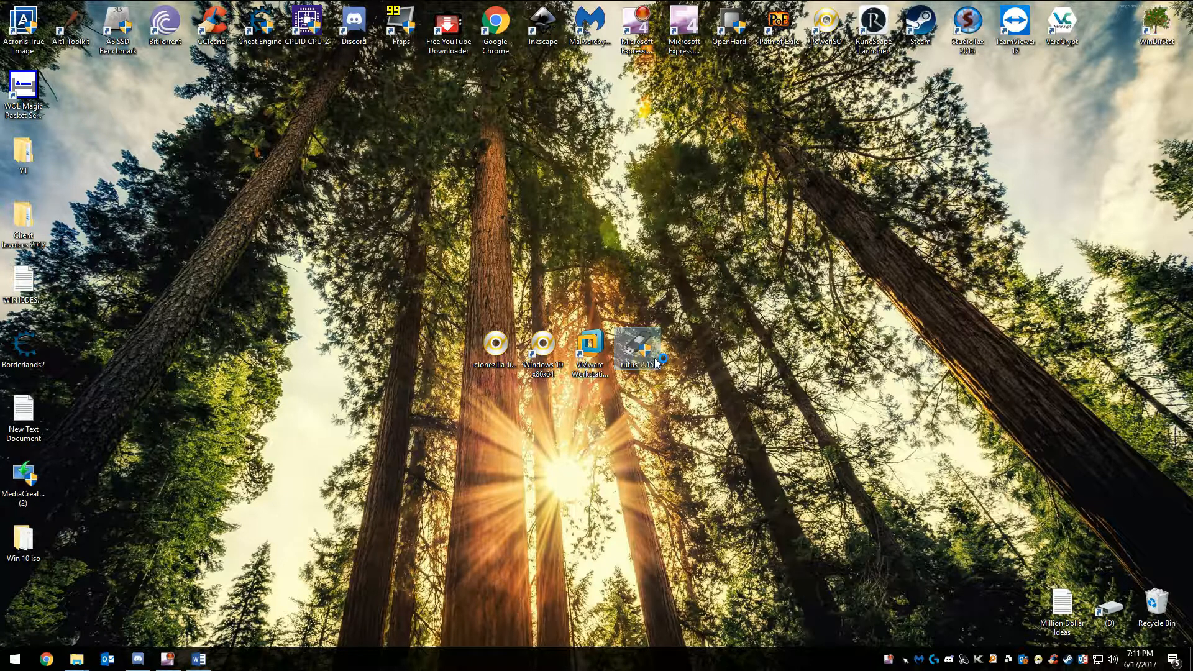
click(559, 414)
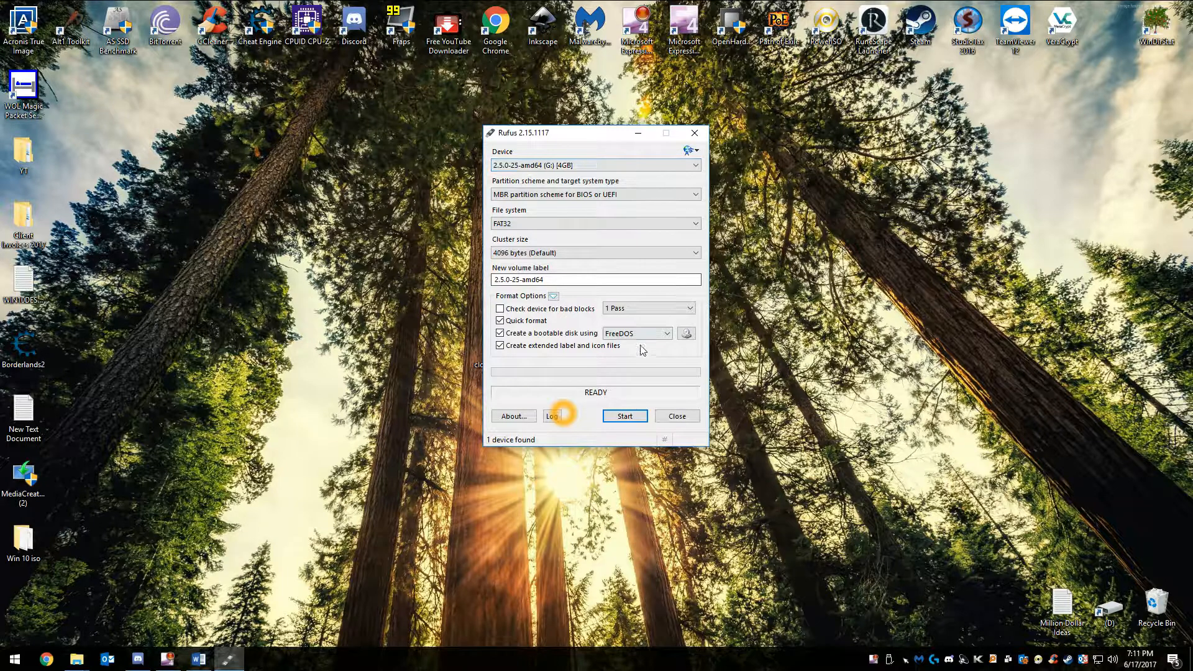
- Load clonezilla-live-2.5.0-25-amd64.iso and write it to the 4GB USB drive (G:) in ISO Image mode, accepting the data erasure
click(686, 334)
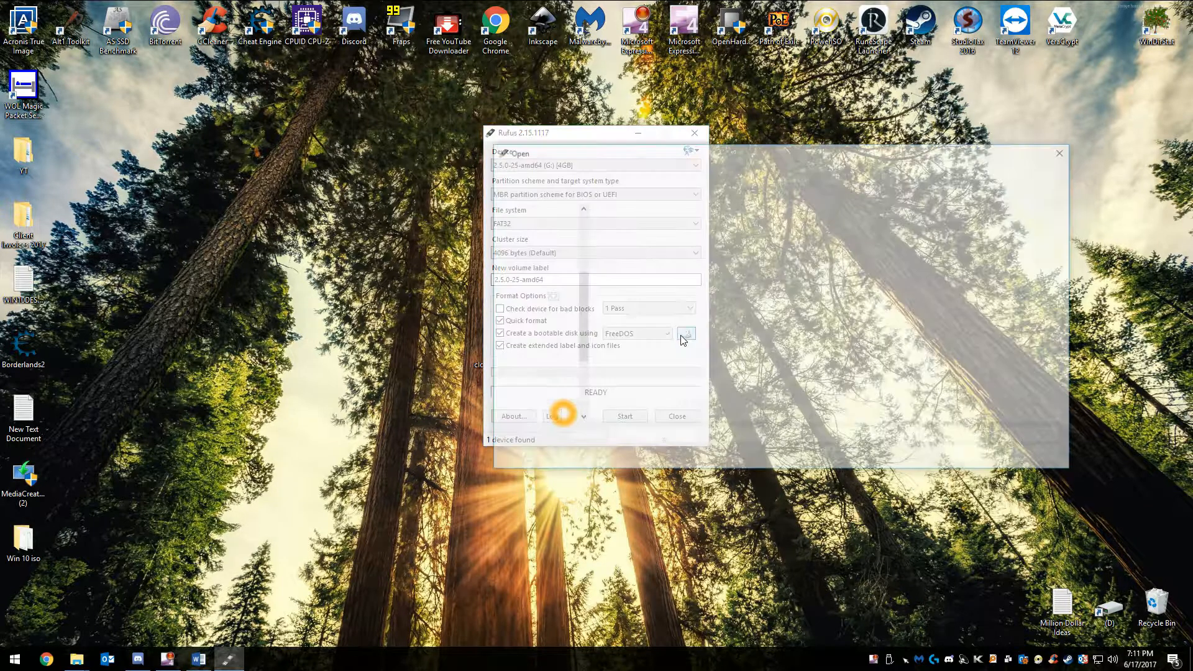
double_click(915, 268)
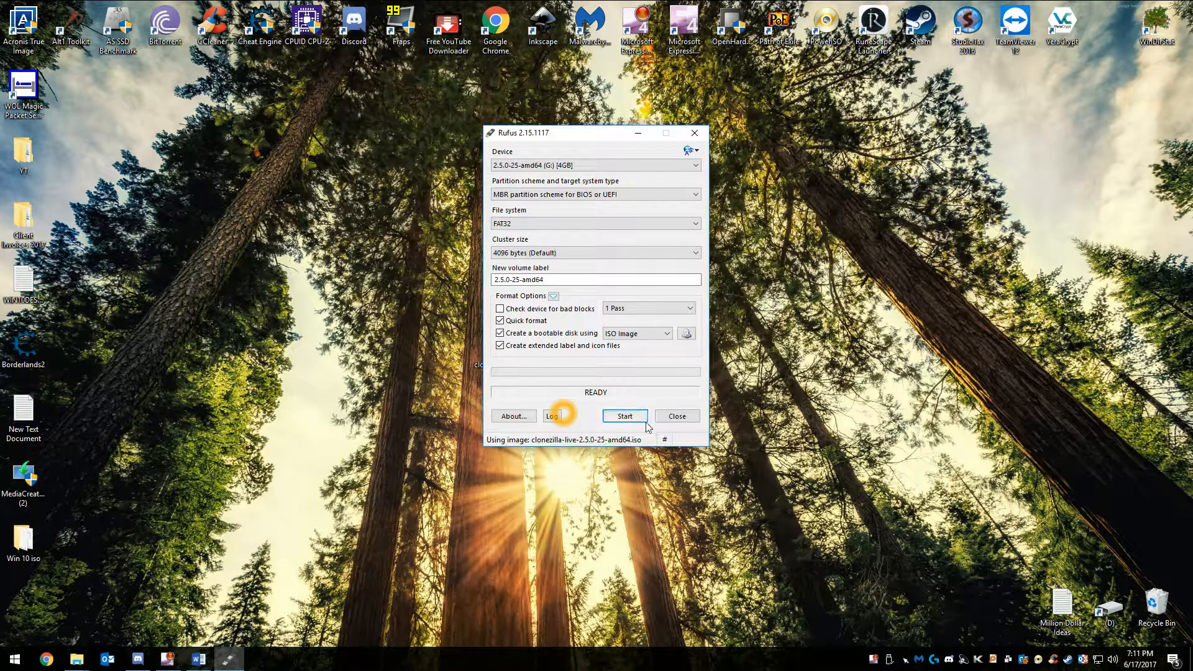
click(640, 425)
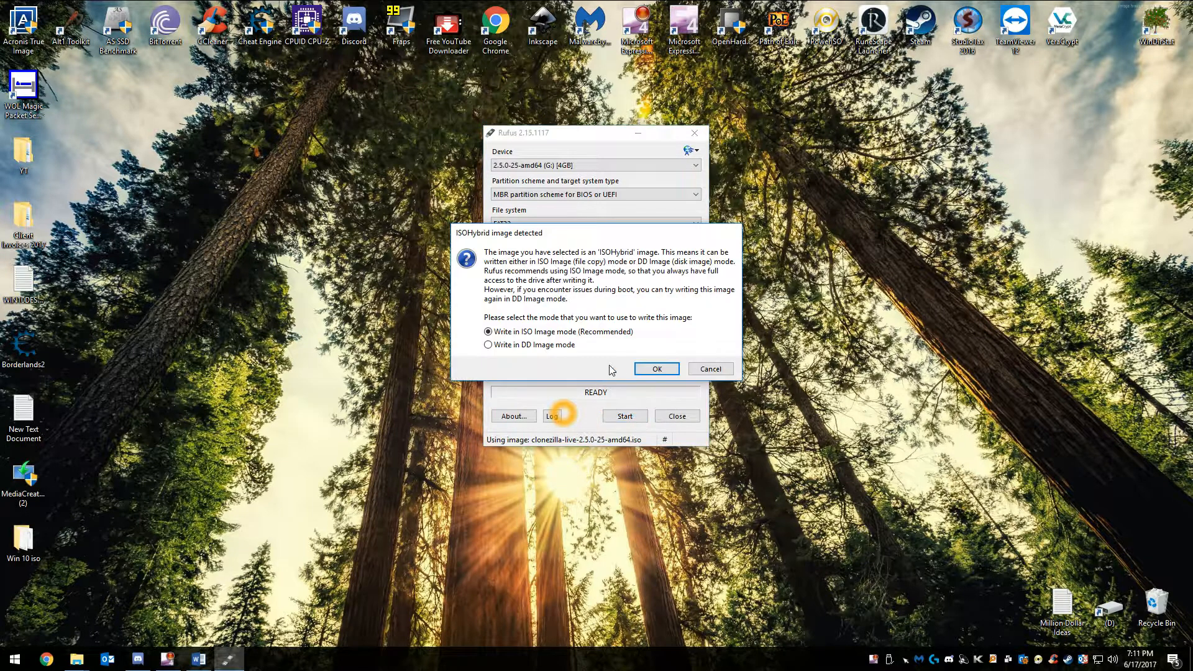
click(669, 371)
click(657, 372)
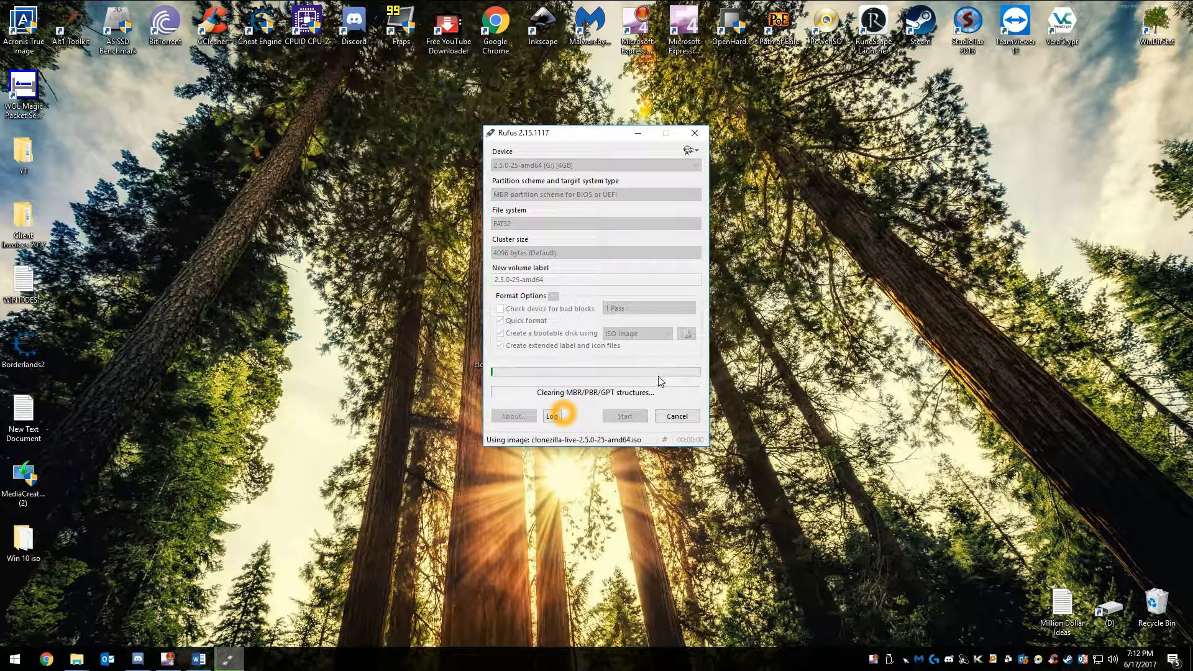